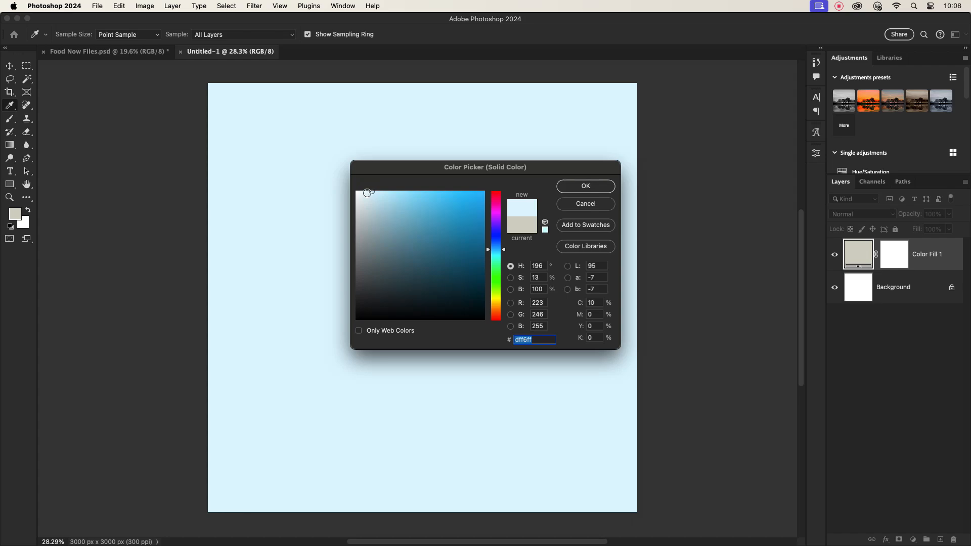
# Set the solid colour fill to pale blue effbff and lock the Color Fill 1 layer.
pyautogui.click(362, 191)
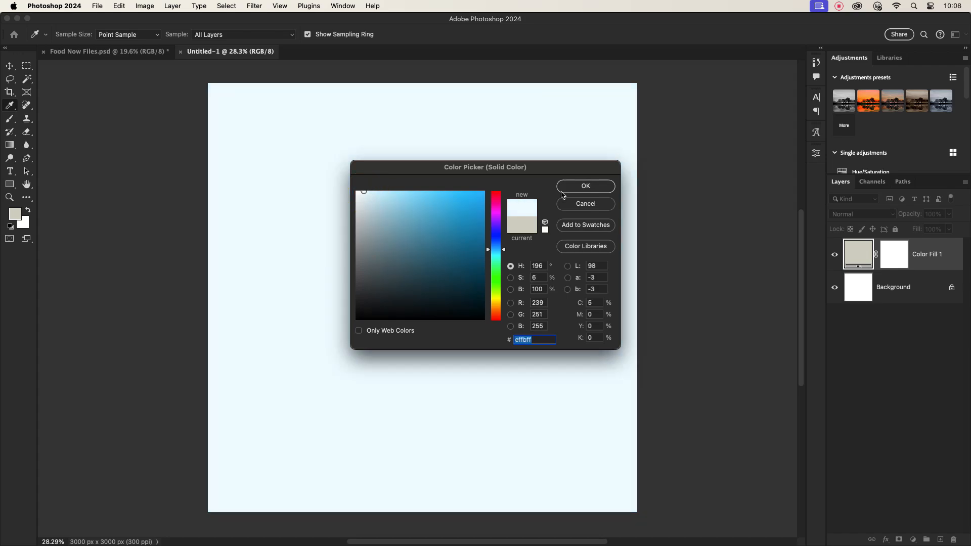
pyautogui.click(534, 339)
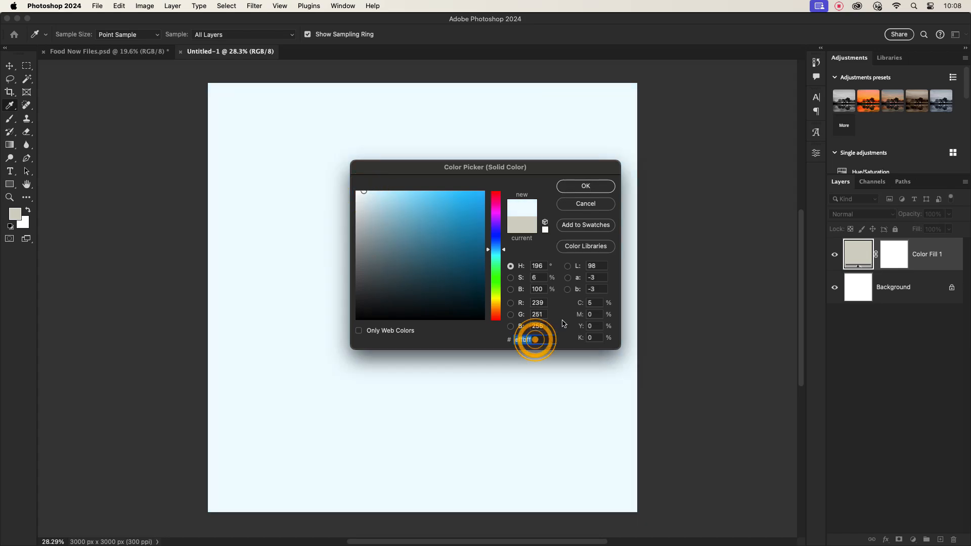
pyautogui.click(584, 187)
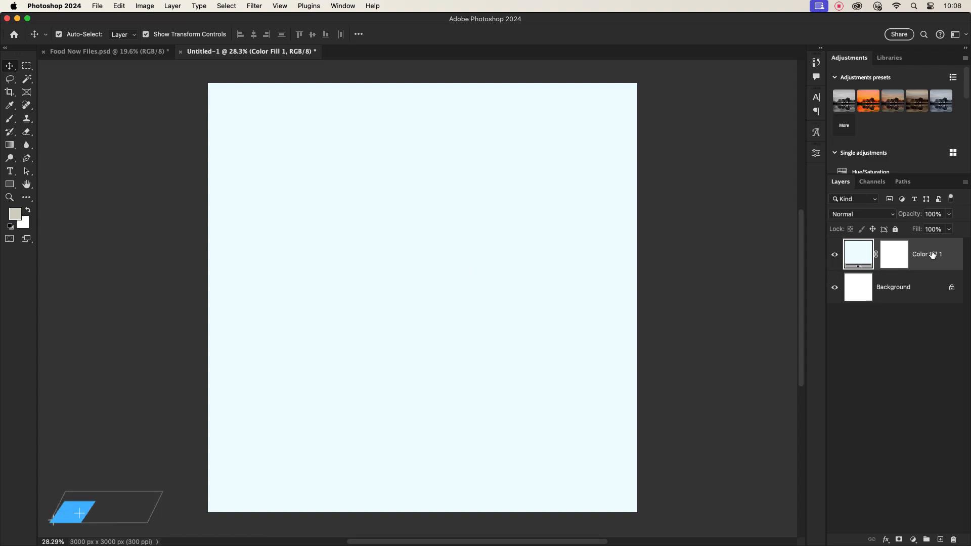
pyautogui.click(895, 229)
# Bring the Food plate image from Food Now Files.psd into the Untitled-1 document and convert its layer to a smart object.
pyautogui.click(109, 55)
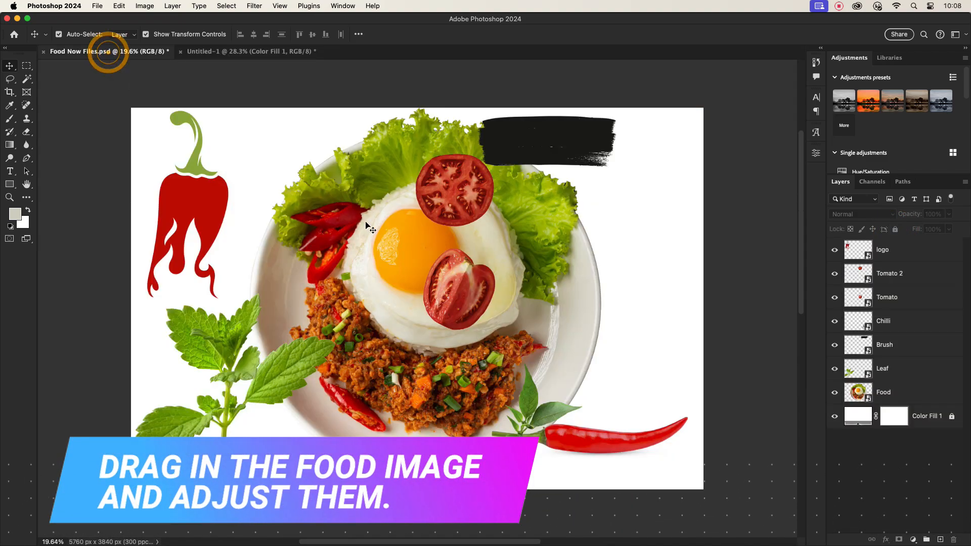
pyautogui.moveTo(374, 207); pyautogui.dragTo(448, 280)
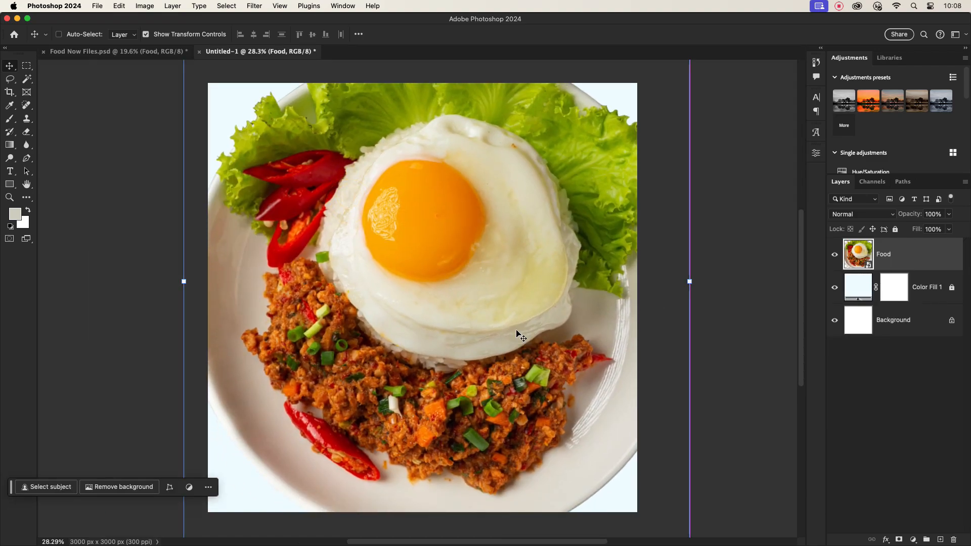
pyautogui.press('super+t')
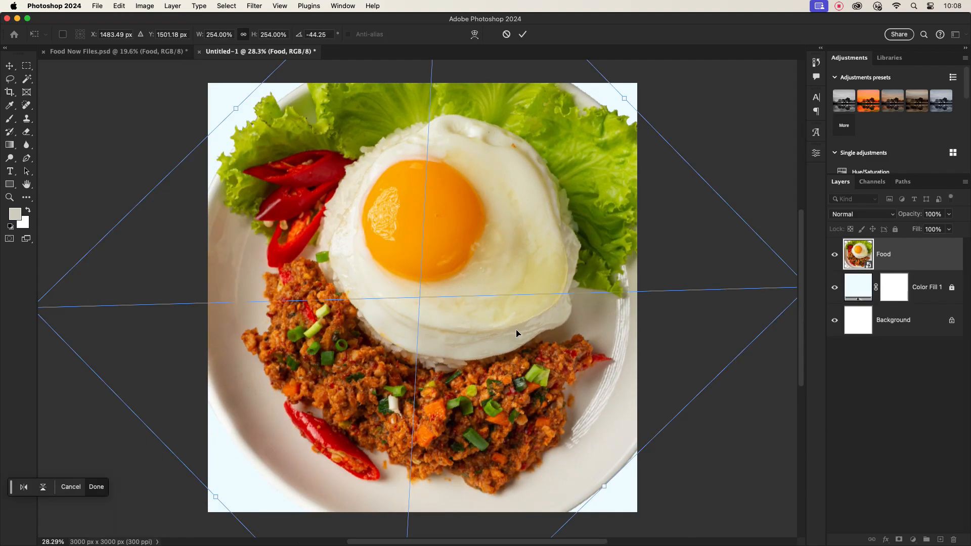
pyautogui.rightClick(901, 255)
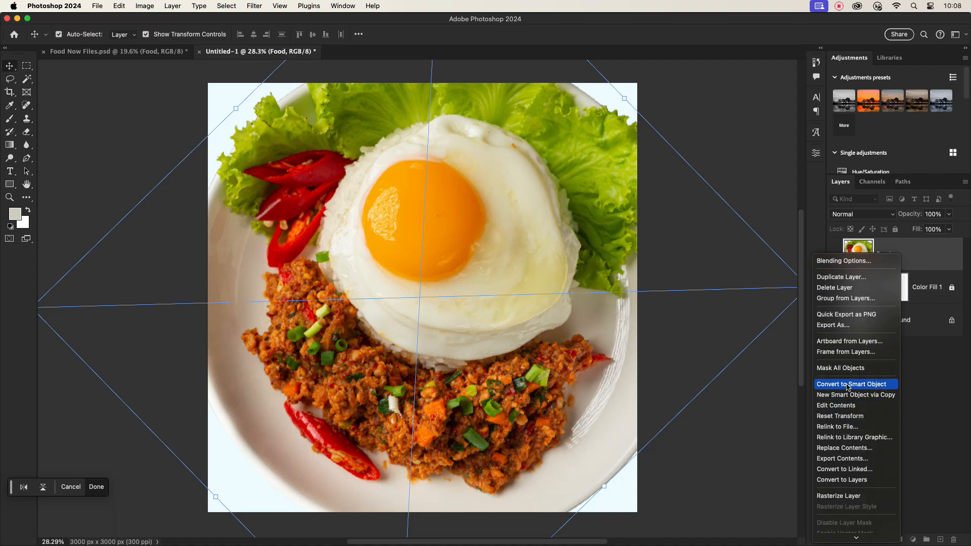
pyautogui.click(846, 385)
# Scale the food plate down to roughly half the canvas width and place it slightly below the canvas centre.
pyautogui.moveTo(686, 282); pyautogui.dragTo(555, 280)
pyautogui.moveTo(408, 295); pyautogui.dragTo(417, 326)
pyautogui.click(522, 34)
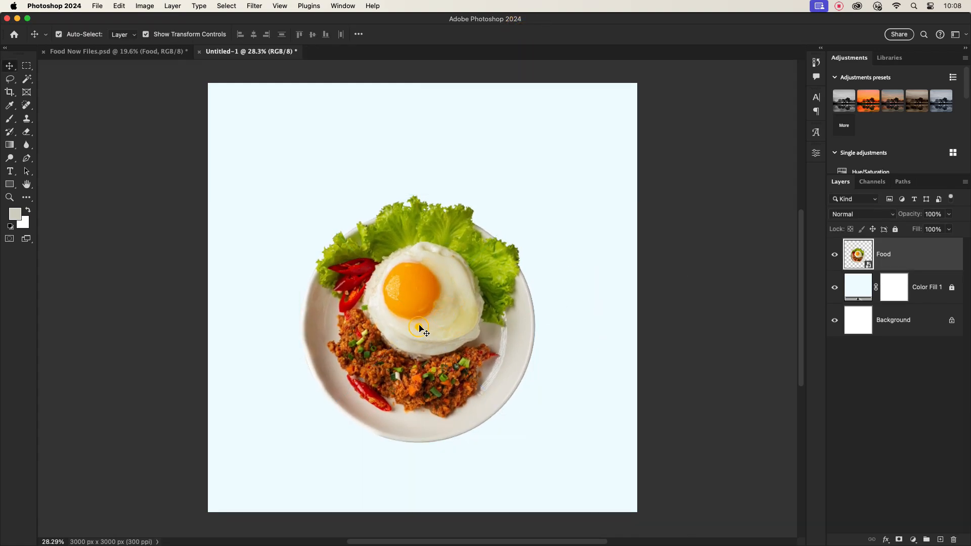
pyautogui.moveTo(417, 329); pyautogui.dragTo(416, 328)
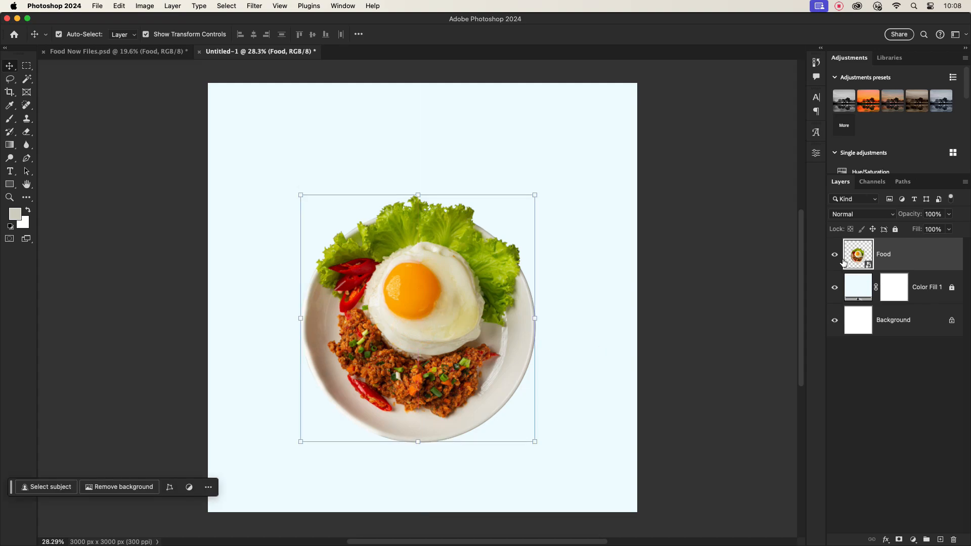
# Unlock the Color Fill 1 layer and change its colour to an orange sampled from the egg yolk.
pyautogui.click(950, 289)
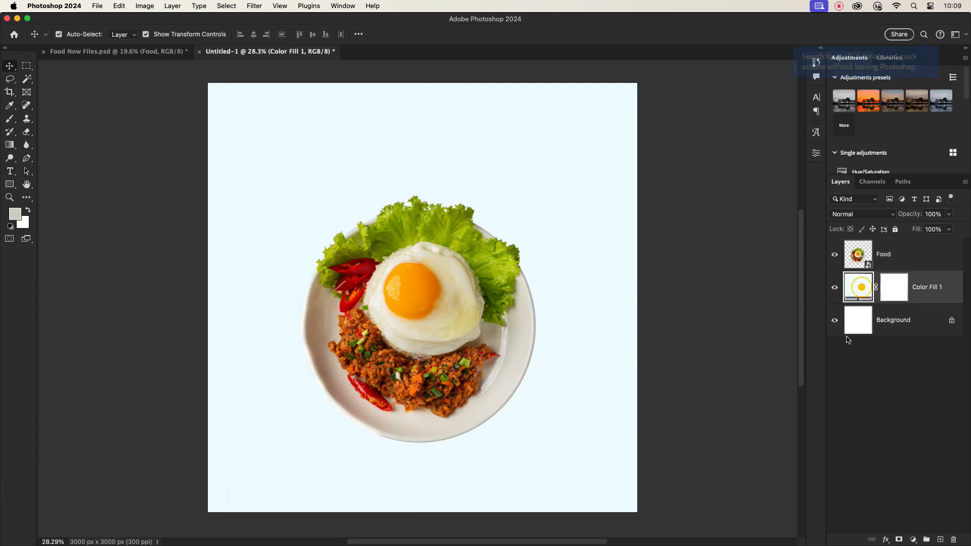
pyautogui.doubleClick(861, 289)
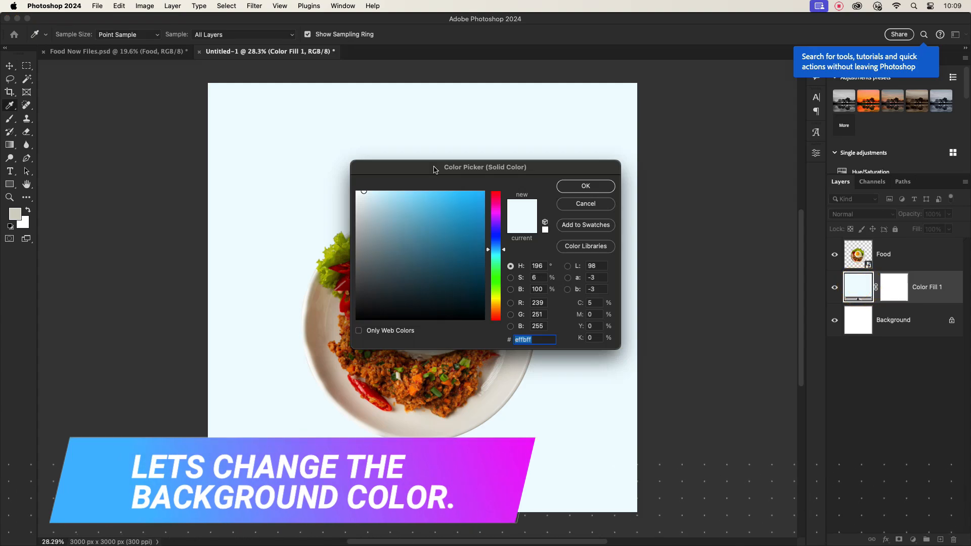
pyautogui.moveTo(485, 159); pyautogui.dragTo(696, 174)
pyautogui.click(415, 285)
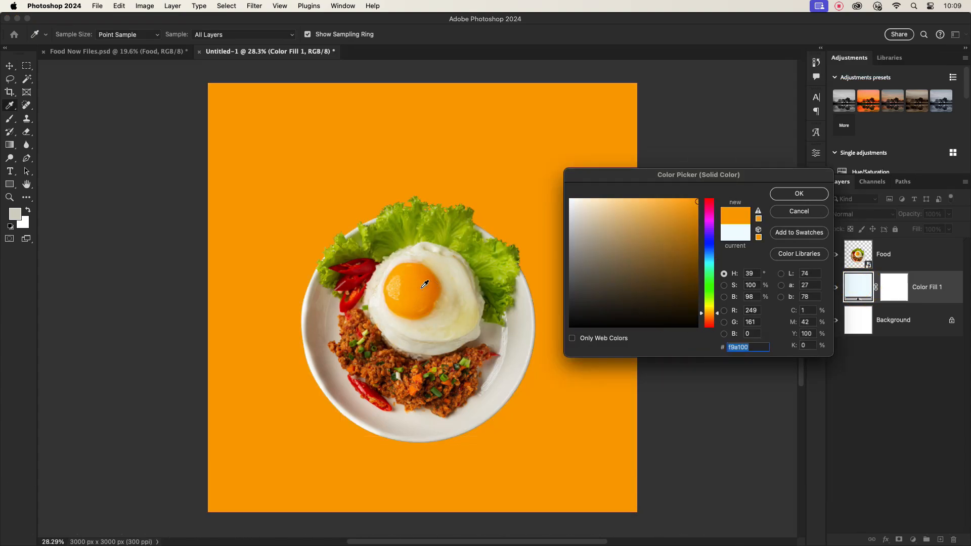
pyautogui.click(424, 285)
pyautogui.click(788, 194)
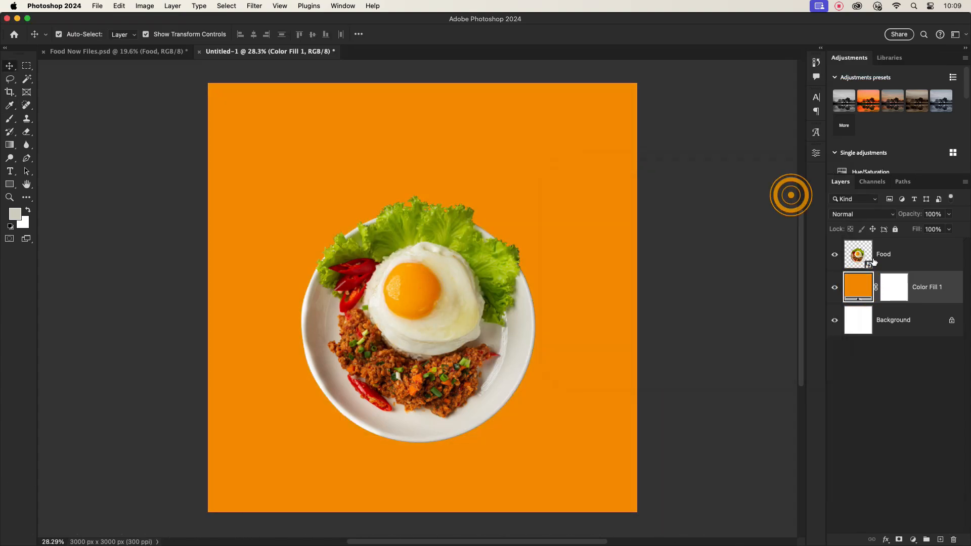
# Centre the food plate horizontally on the canvas and enlarge it slightly.
pyautogui.moveTo(404, 313); pyautogui.dragTo(409, 313)
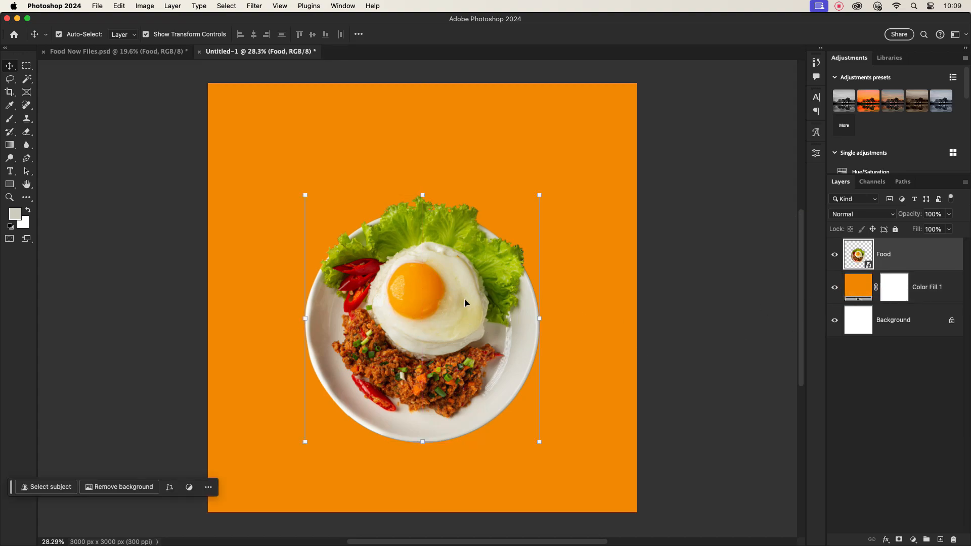
pyautogui.moveTo(537, 319); pyautogui.dragTo(549, 318)
pyautogui.click(524, 35)
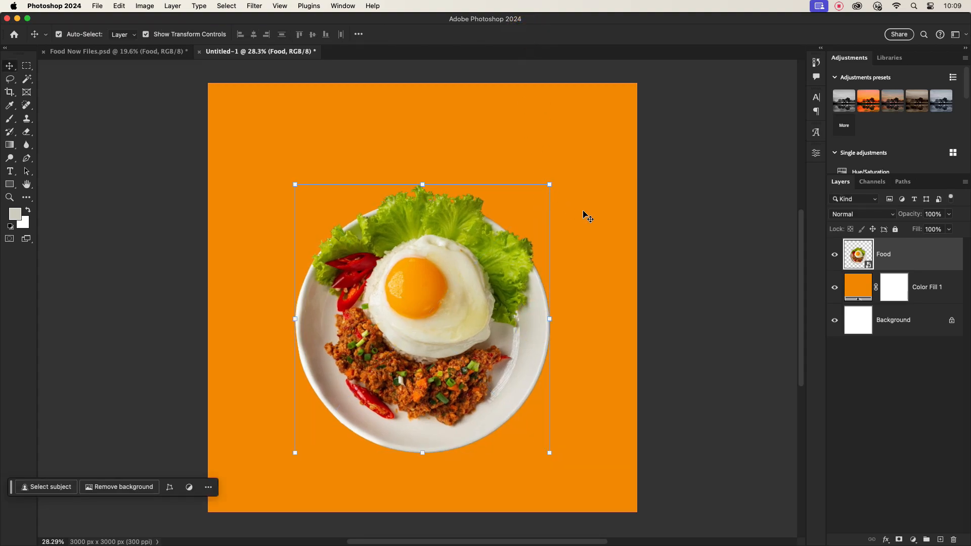
# Add the text "FOOD" in Agharti Bold 42 pt on a new layer directly above Color Fill 1.
pyautogui.click(607, 219)
pyautogui.click(924, 290)
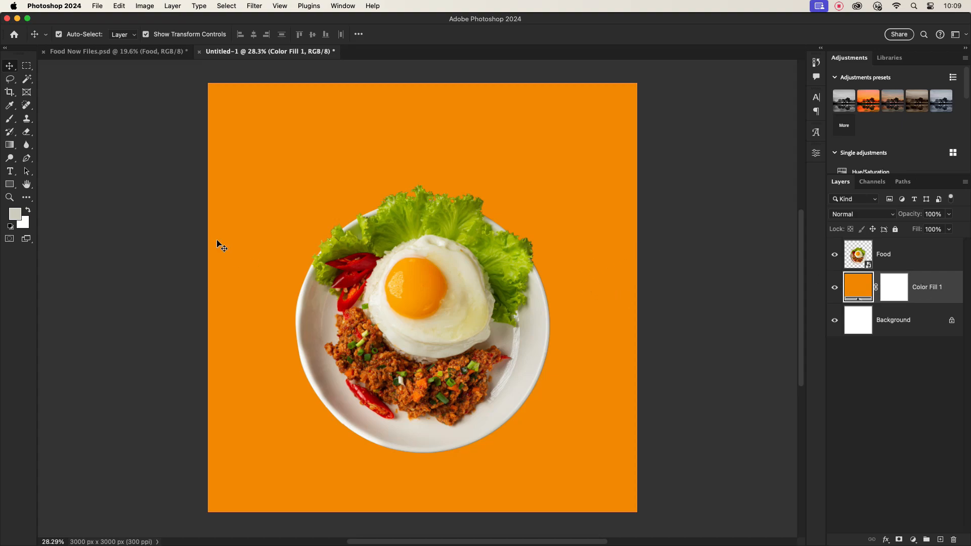
pyautogui.click(9, 170)
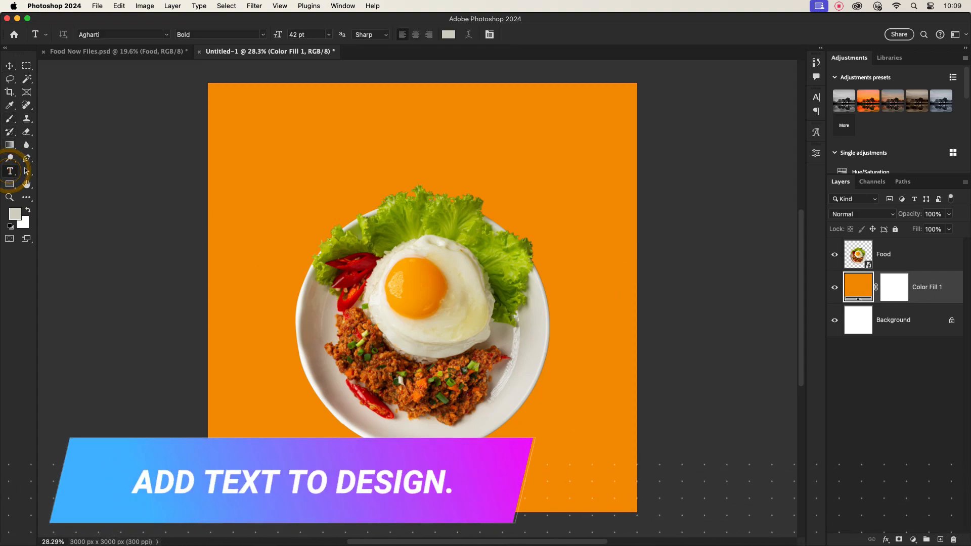
pyautogui.click(119, 460)
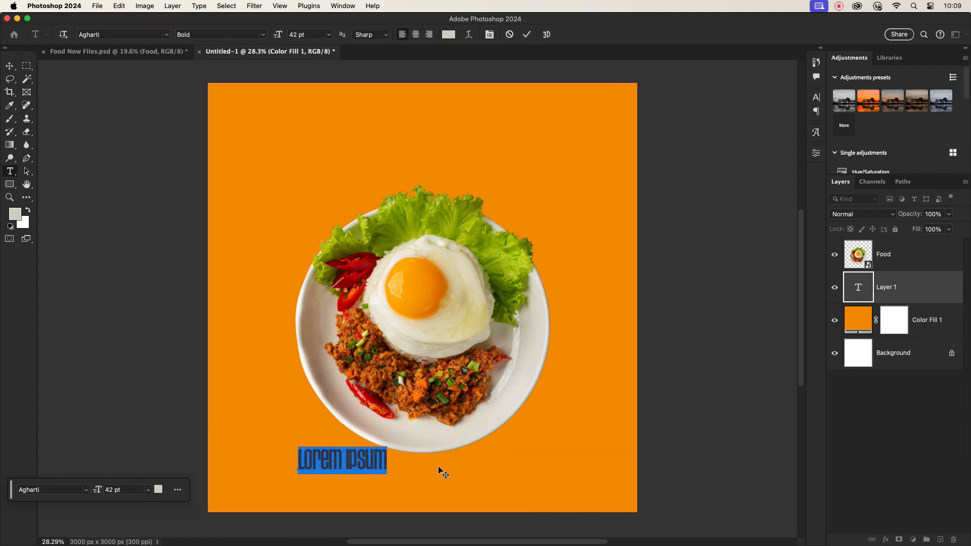
pyautogui.write('FOOD')
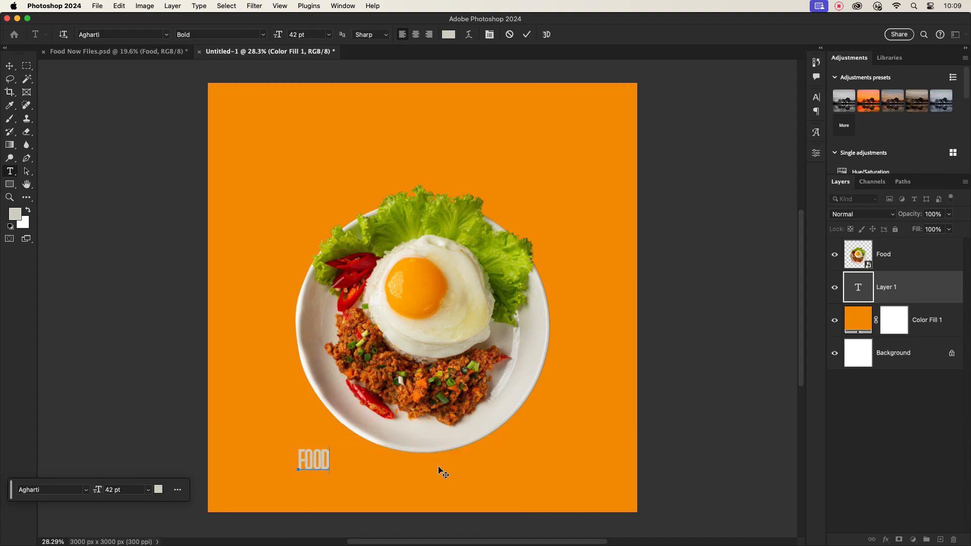
# Scale the FOOD text up to about 307 pt and centre it behind the upper edge of the plate.
pyautogui.click(9, 66)
pyautogui.hotkey('ctrl', 't')
pyautogui.moveTo(329, 470); pyautogui.dragTo(408, 475)
pyautogui.hotkey('ctrl', 'z')
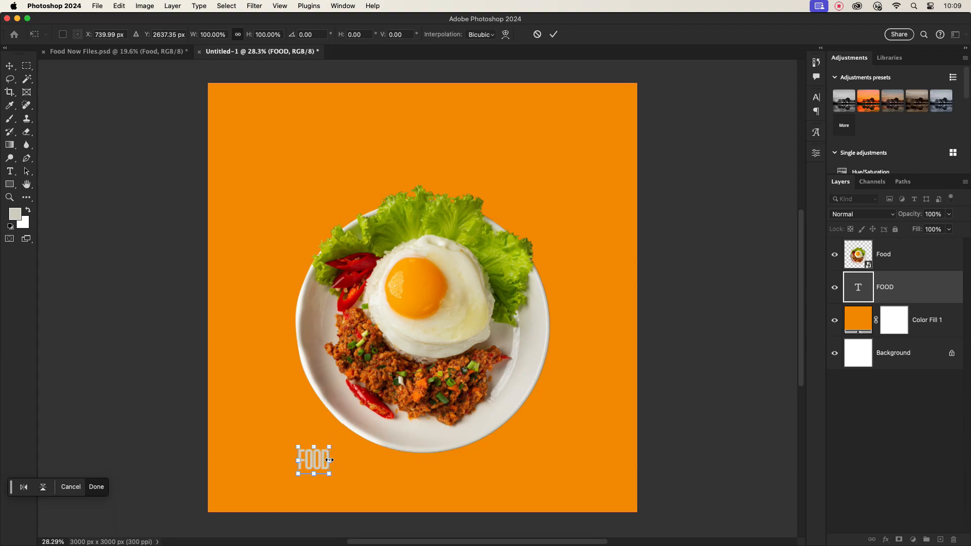
pyautogui.moveTo(329, 460); pyautogui.dragTo(535, 198)
pyautogui.click(553, 34)
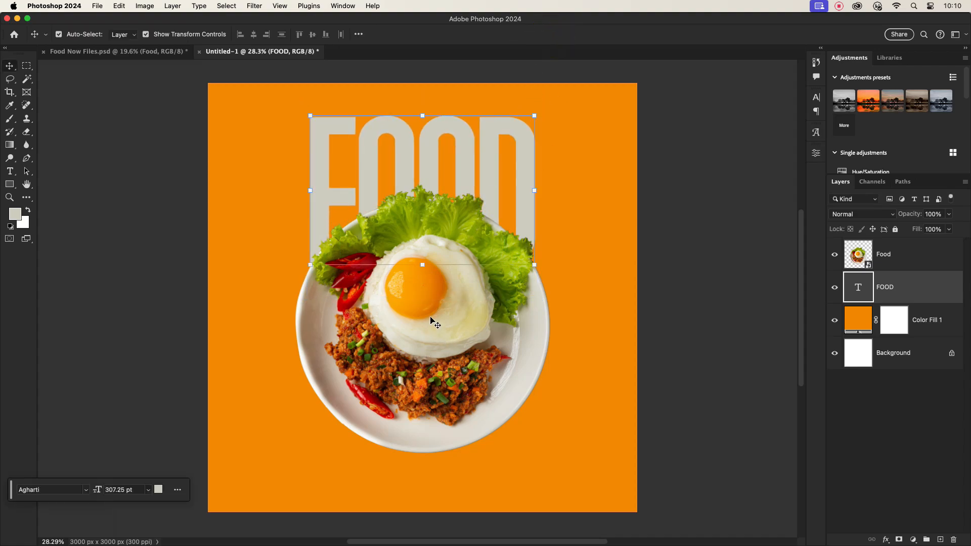
# Move the food plate and the FOOD text slightly lower on the canvas.
pyautogui.moveTo(430, 317); pyautogui.dragTo(430, 340)
pyautogui.moveTo(485, 160); pyautogui.dragTo(490, 190)
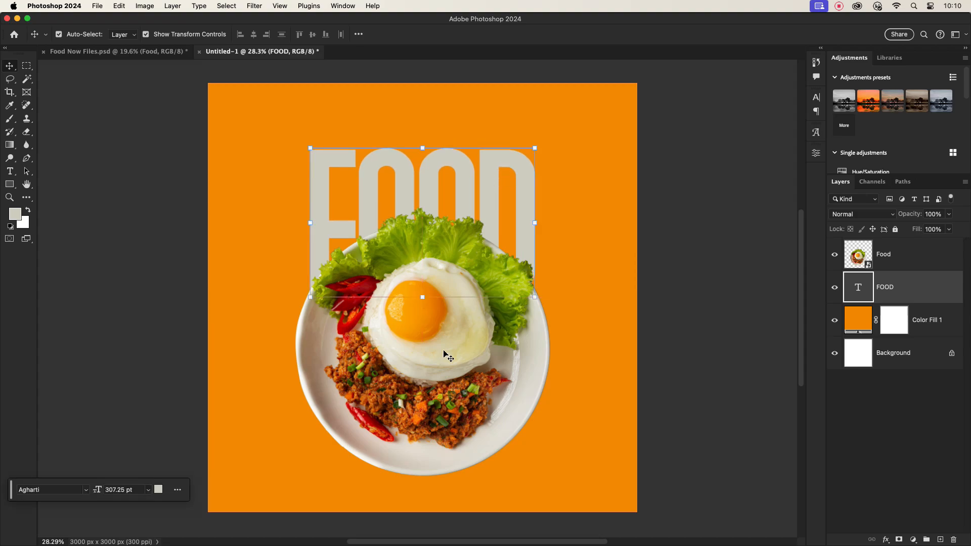
pyautogui.moveTo(444, 354); pyautogui.dragTo(445, 352)
pyautogui.click(476, 176)
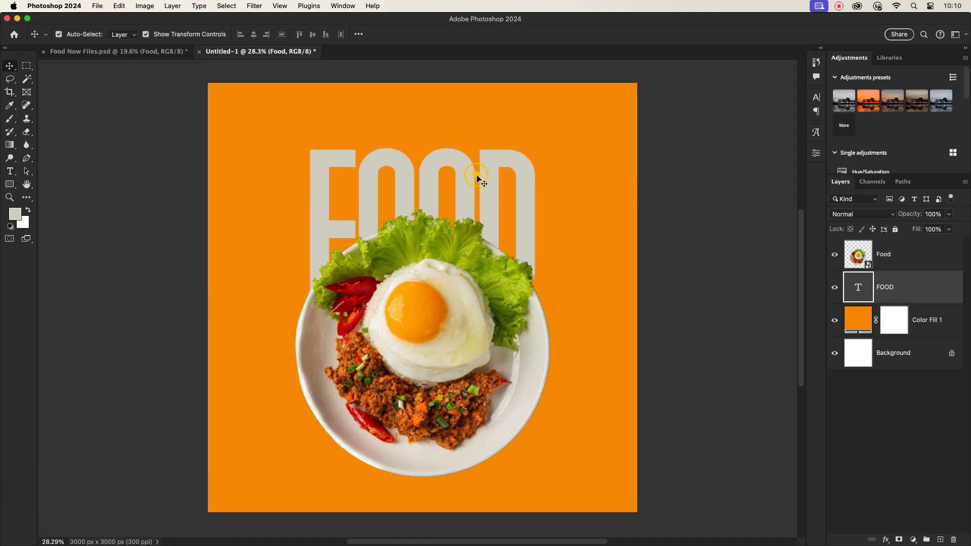
# Reduce the FOOD text to about 251 pt and place a duplicate of it near the canvas's lower-left corner.
pyautogui.click(491, 184)
pyautogui.moveTo(537, 223); pyautogui.dragTo(325, 461)
pyautogui.click(554, 38)
# Replace the duplicated text with "SPECIAL".
pyautogui.doubleClick(325, 461)
pyautogui.press('BackSpace')
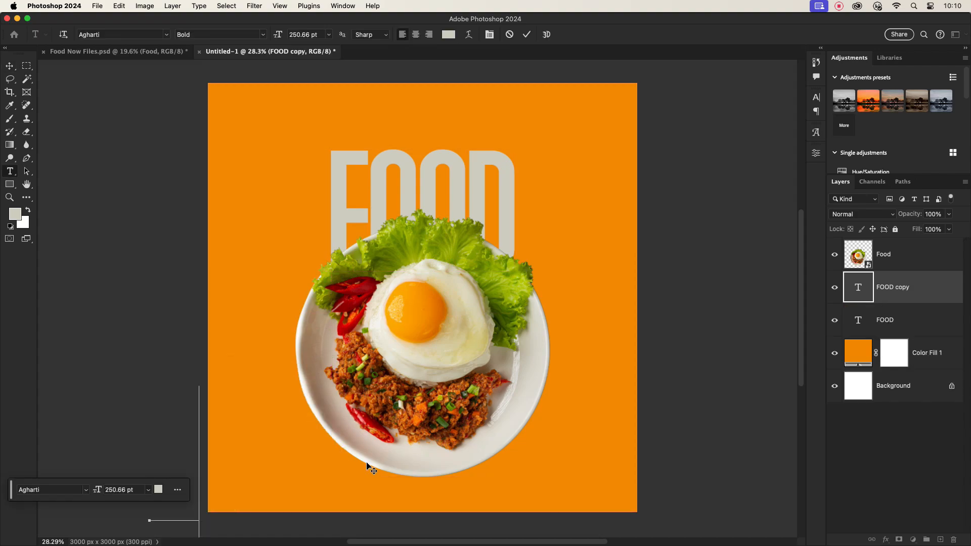
pyautogui.write('SPECIAL')
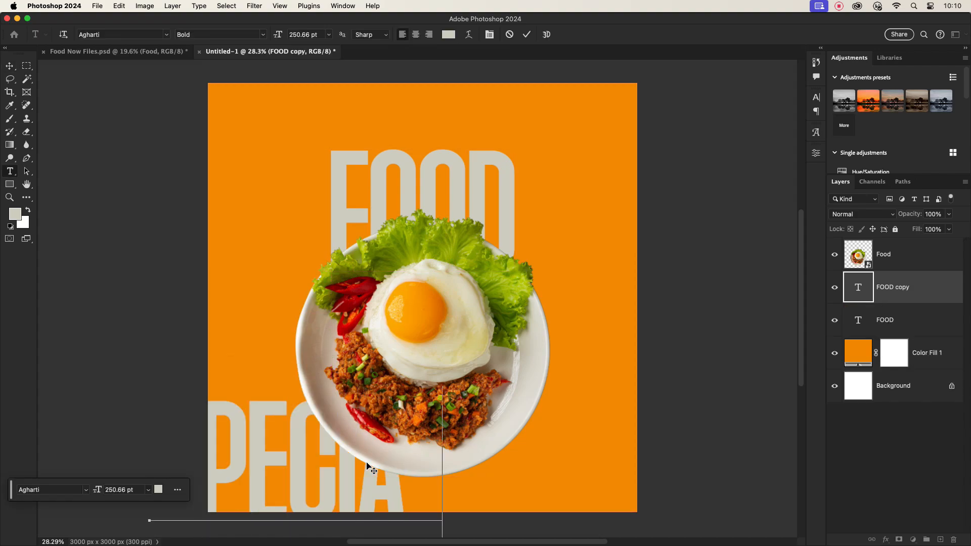
pyautogui.click(9, 66)
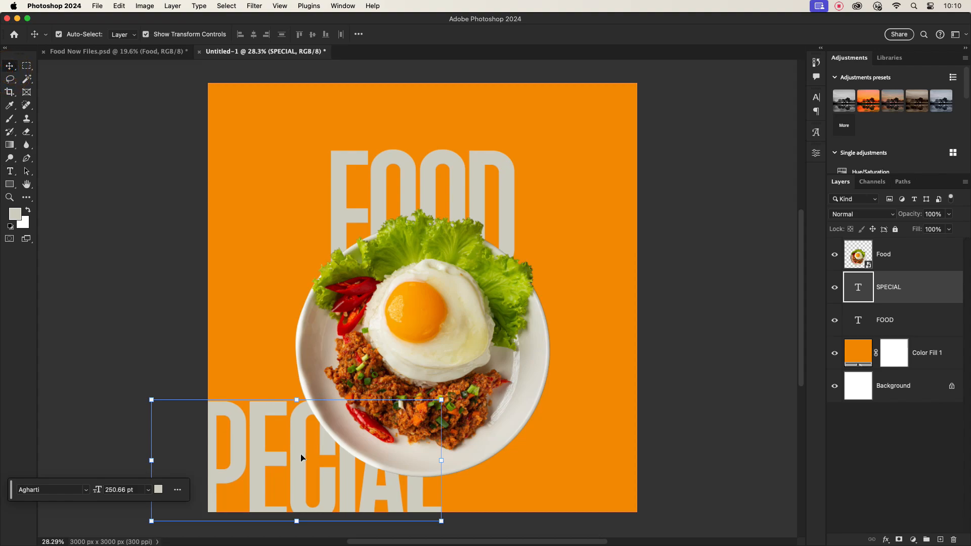
# Scale the SPECIAL text down to about 97 pt and place it centred directly above FOOD.
pyautogui.moveTo(349, 486); pyautogui.dragTo(483, 168)
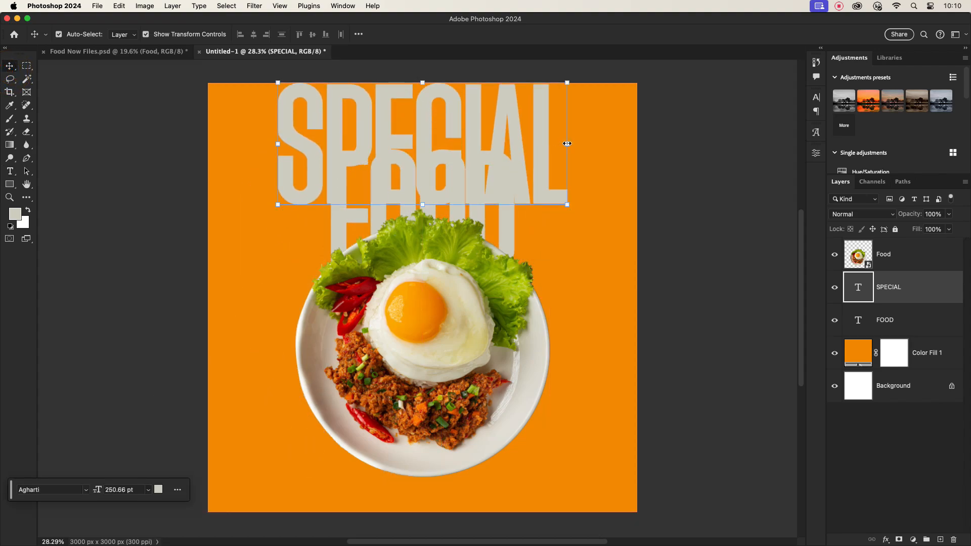
pyautogui.moveTo(567, 144); pyautogui.dragTo(445, 131)
pyautogui.click(553, 34)
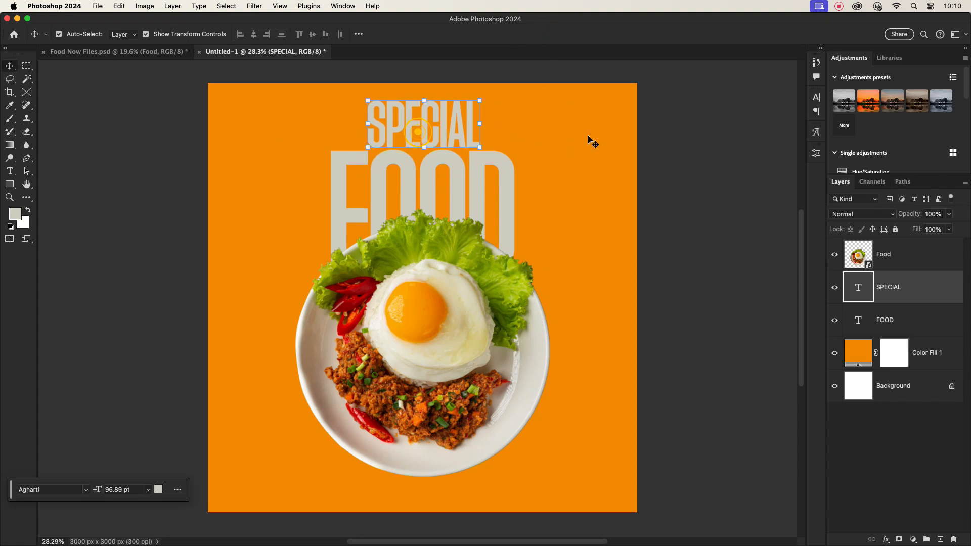
# Change the SPECIAL text's font to Poppins Bold.
pyautogui.click(816, 98)
pyautogui.click(708, 112)
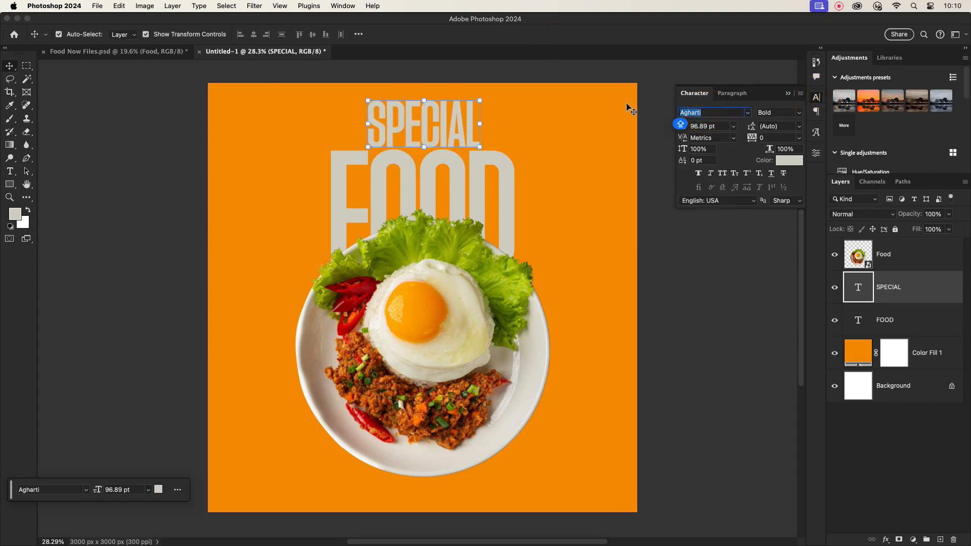
pyautogui.write('POP')
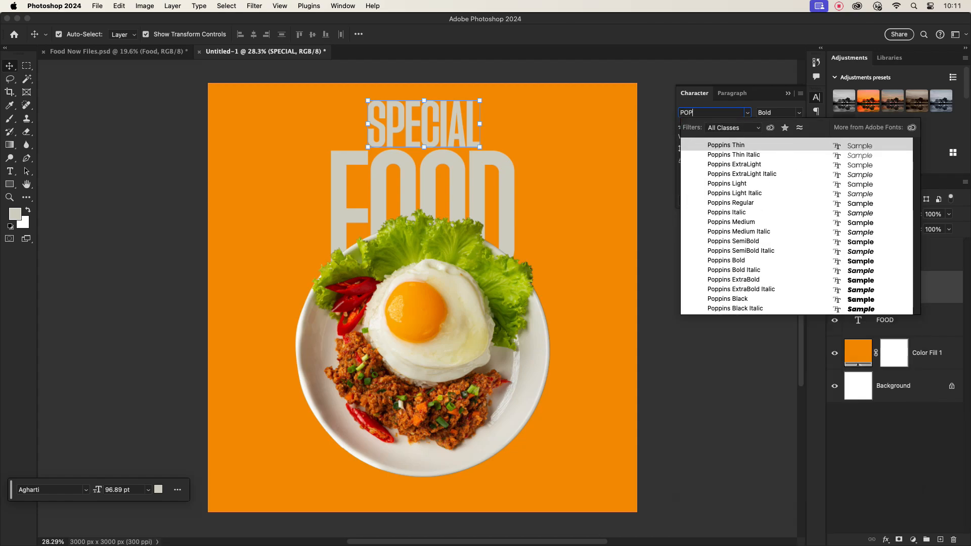
pyautogui.click(724, 261)
# Scale the SPECIAL text to about 77 pt so it roughly matches the width of FOOD.
pyautogui.moveTo(559, 132); pyautogui.dragTo(514, 141)
pyautogui.moveTo(450, 123); pyautogui.dragTo(457, 123)
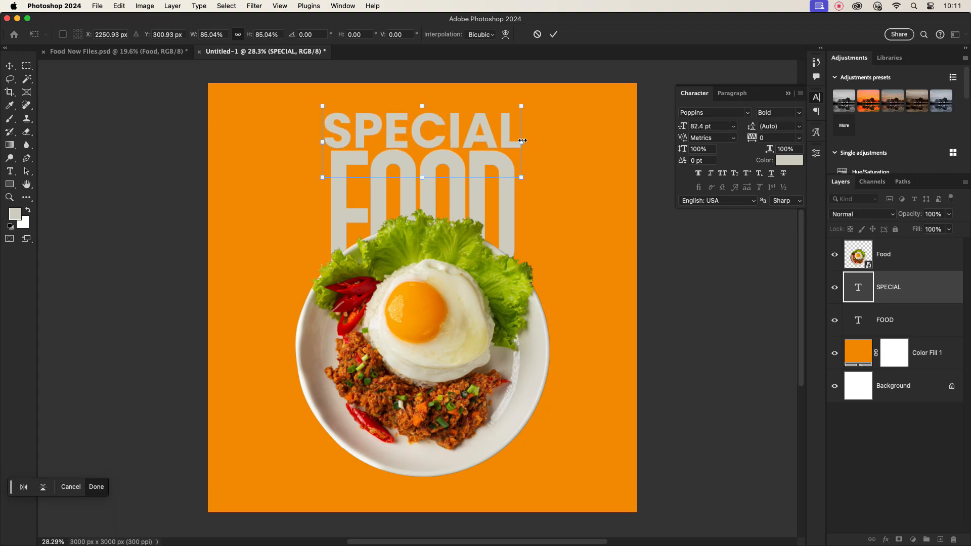
pyautogui.moveTo(520, 142); pyautogui.dragTo(508, 141)
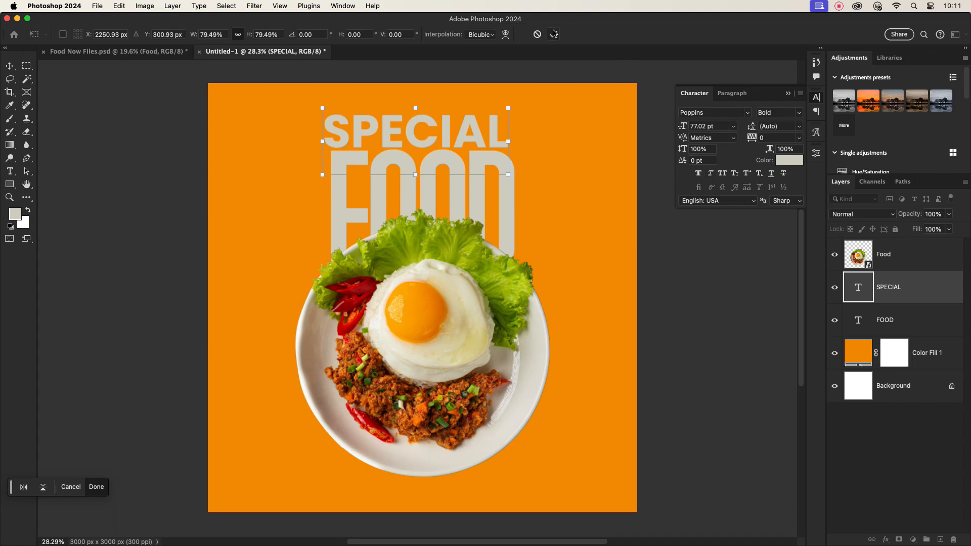
pyautogui.click(554, 34)
# Set the SPECIAL text's tracking to -25 and align it just above FOOD.
pyautogui.click(799, 137)
pyautogui.click(785, 180)
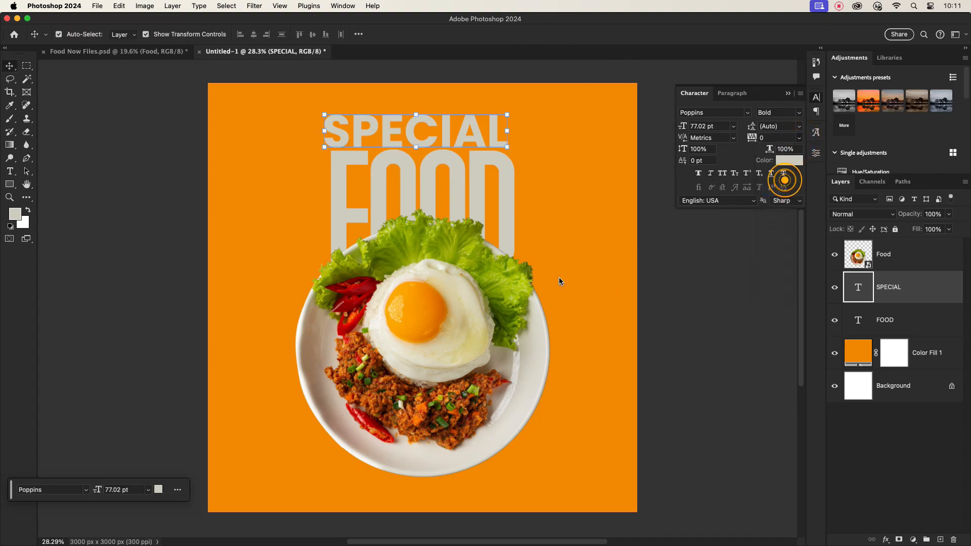
pyautogui.moveTo(404, 137); pyautogui.dragTo(414, 132)
pyautogui.click(549, 181)
pyautogui.click(492, 135)
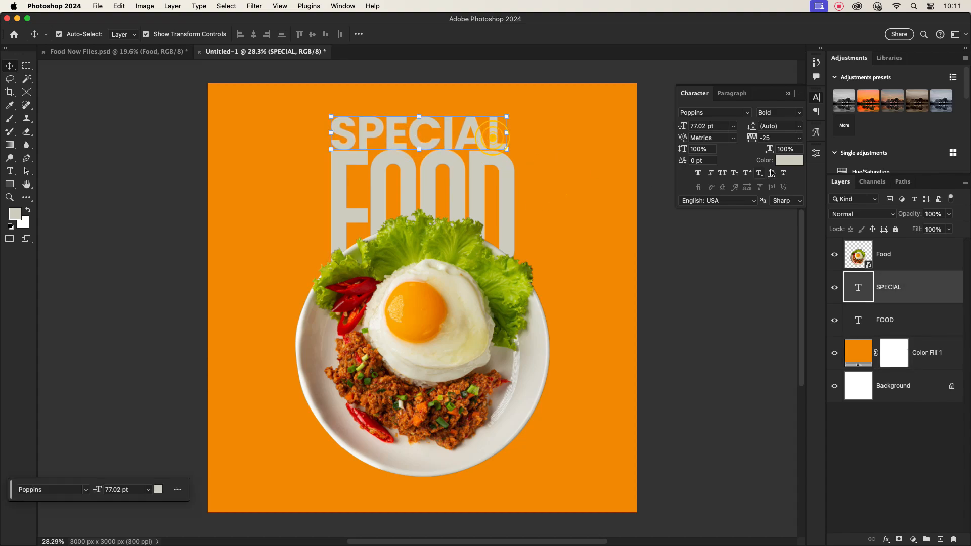
# Recolour the SPECIAL text dark red (9d0101), sampled from the chilli on the plate.
pyautogui.click(784, 161)
pyautogui.click(347, 304)
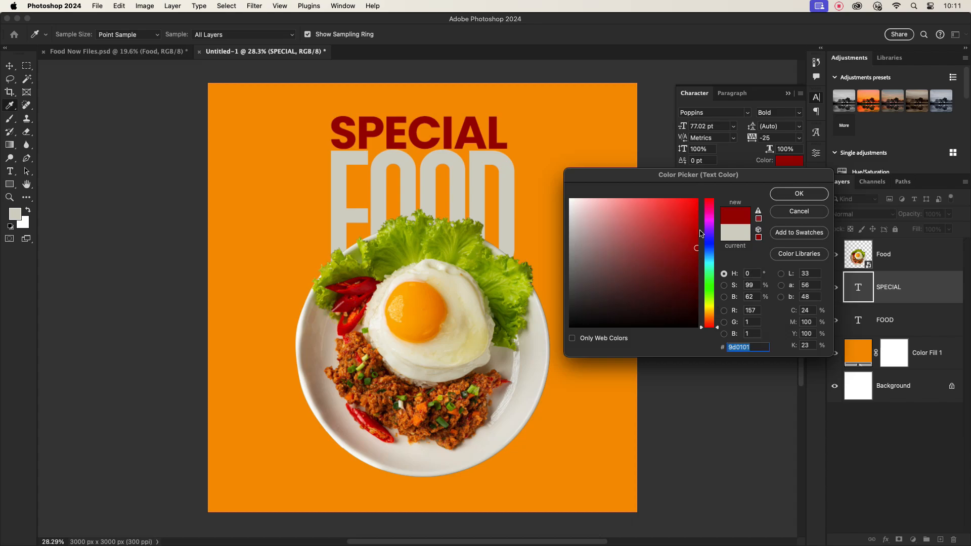
pyautogui.click(799, 194)
# Recolour the FOOD text green (638701), sampled from the lettuce on the plate.
pyautogui.click(512, 225)
pyautogui.click(789, 161)
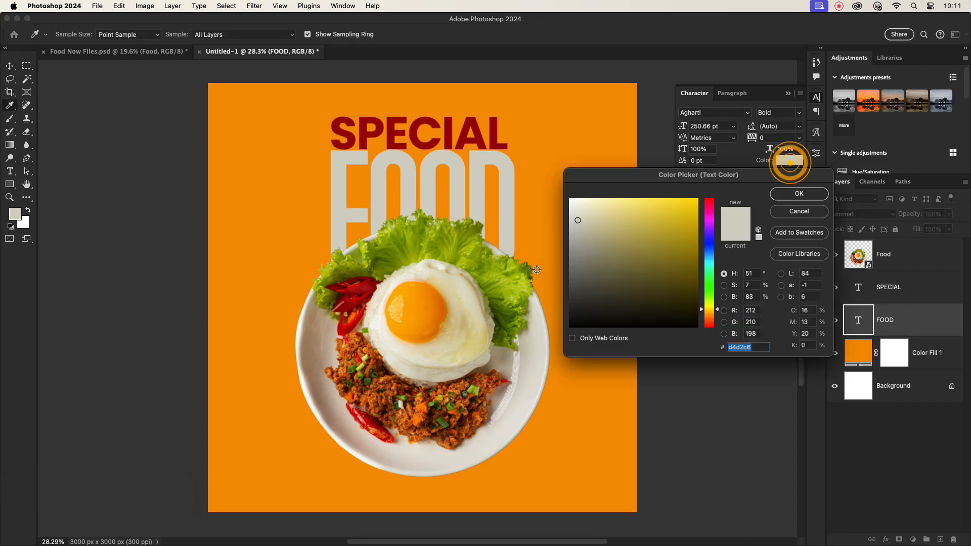
pyautogui.click(503, 283)
pyautogui.click(508, 307)
pyautogui.click(503, 308)
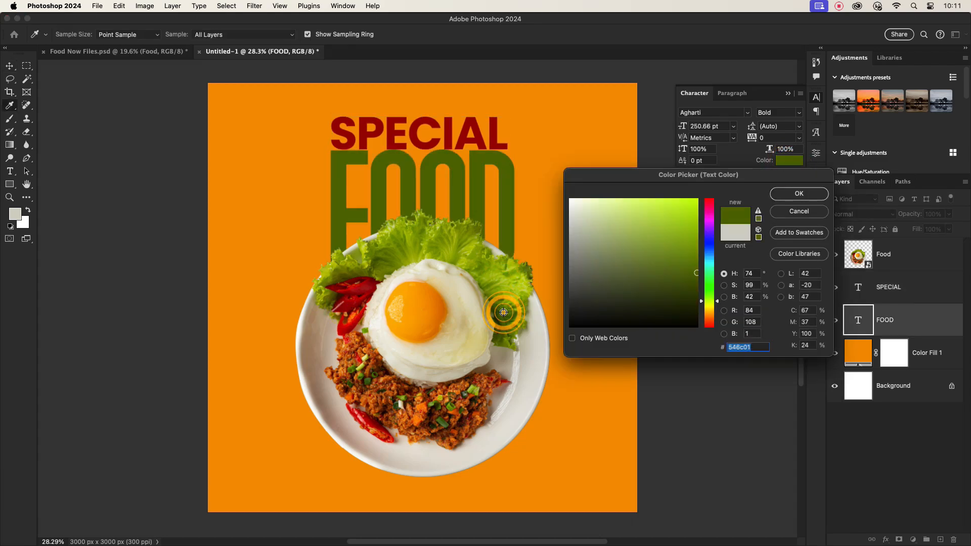
pyautogui.click(505, 306)
pyautogui.click(507, 308)
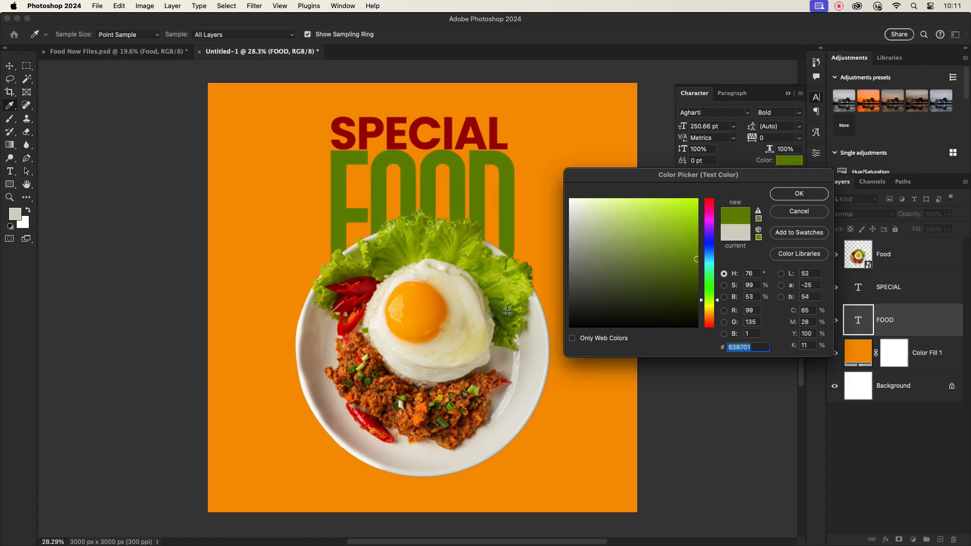
pyautogui.click(798, 195)
pyautogui.press('v')
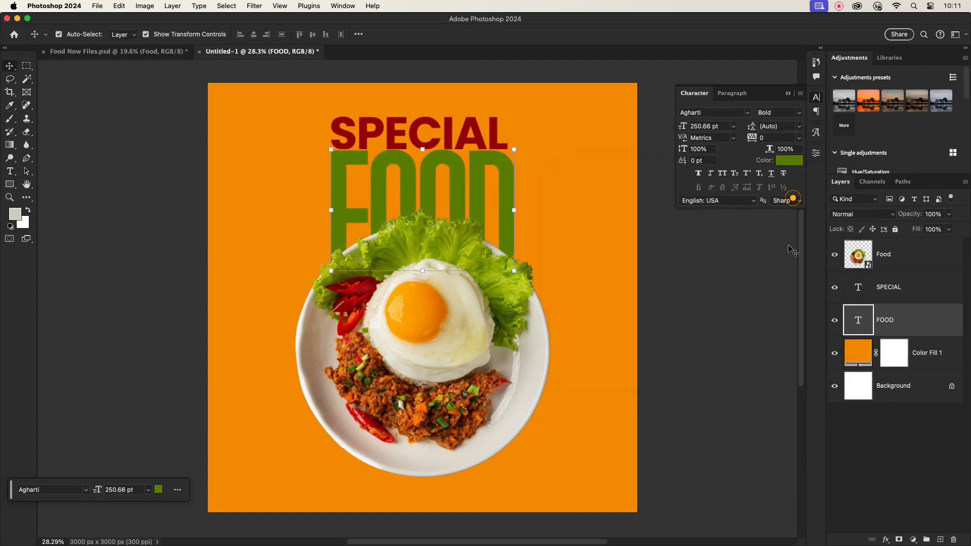
pyautogui.click(569, 227)
# Add a drop shadow to the Food plate layer with 27% opacity, 89° angle, 113 px distance and 133 px size.
pyautogui.click(491, 409)
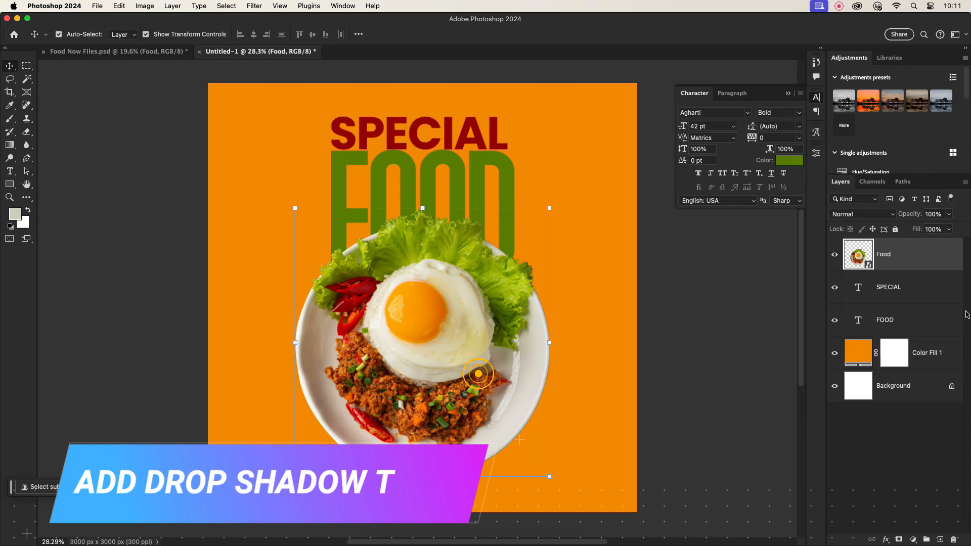
pyautogui.doubleClick(905, 263)
pyautogui.click(575, 416)
pyautogui.click(575, 416)
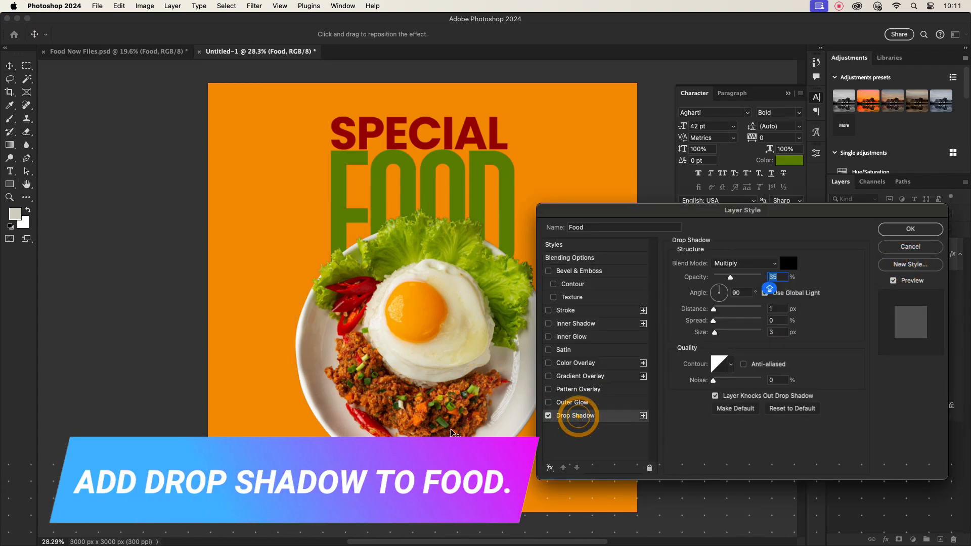
pyautogui.moveTo(438, 397); pyautogui.dragTo(436, 410)
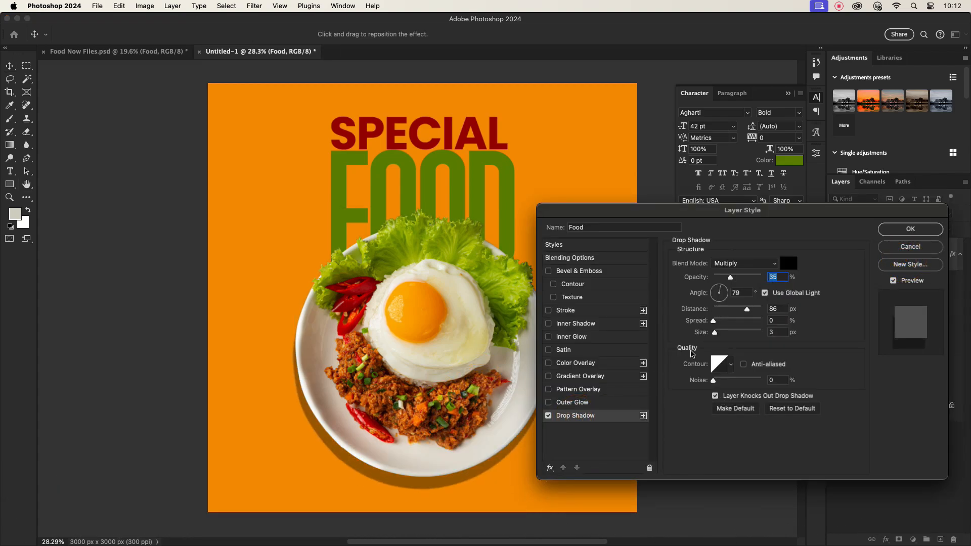
pyautogui.moveTo(718, 335); pyautogui.dragTo(742, 334)
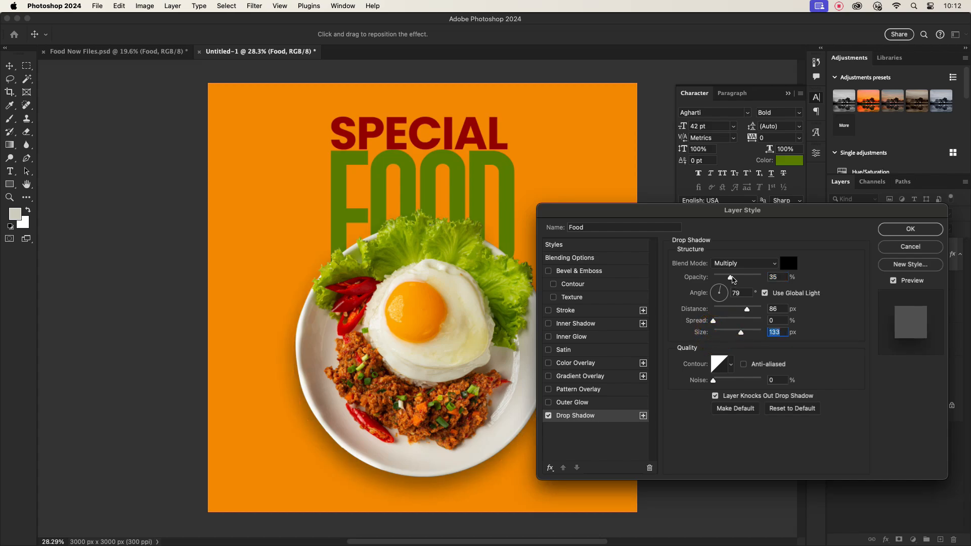
pyautogui.moveTo(731, 278); pyautogui.dragTo(747, 277)
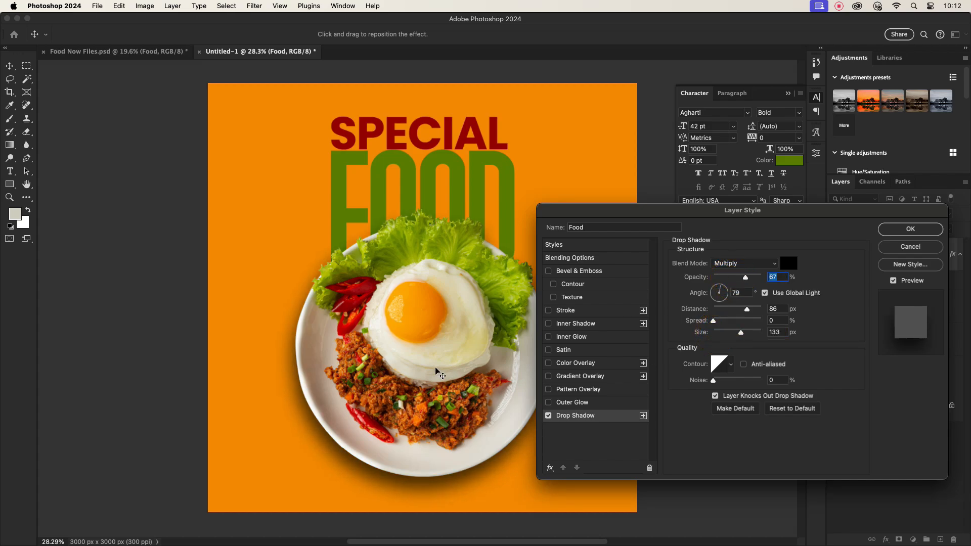
pyautogui.moveTo(436, 367); pyautogui.dragTo(438, 373)
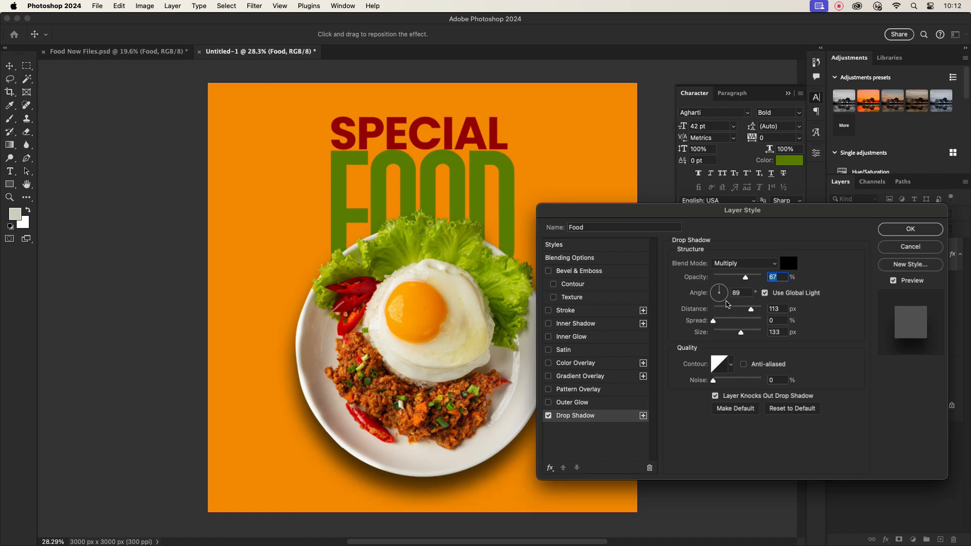
pyautogui.moveTo(740, 283); pyautogui.dragTo(727, 284)
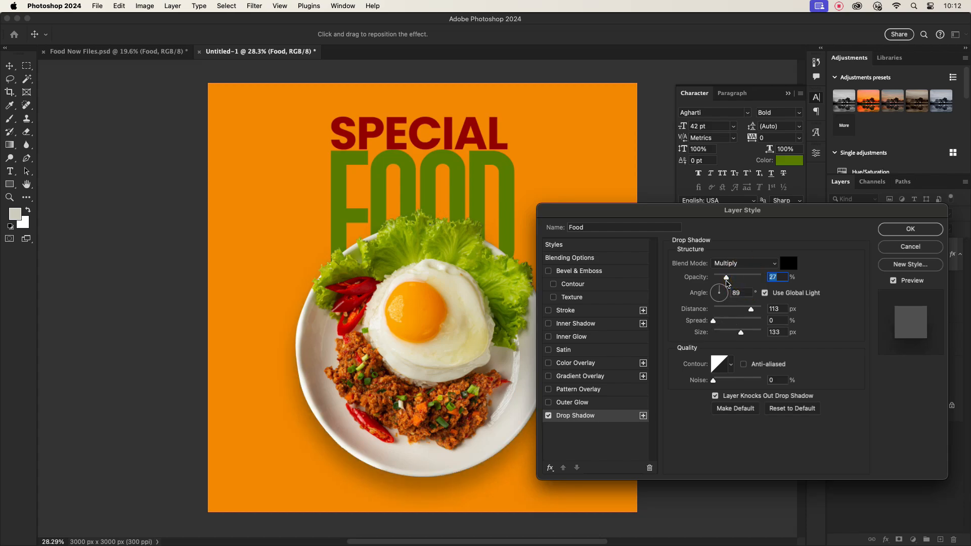
# Set the plate's drop shadow colour to dark brown 4c2e00, derived from the orange background, and apply the layer style.
pyautogui.click(788, 264)
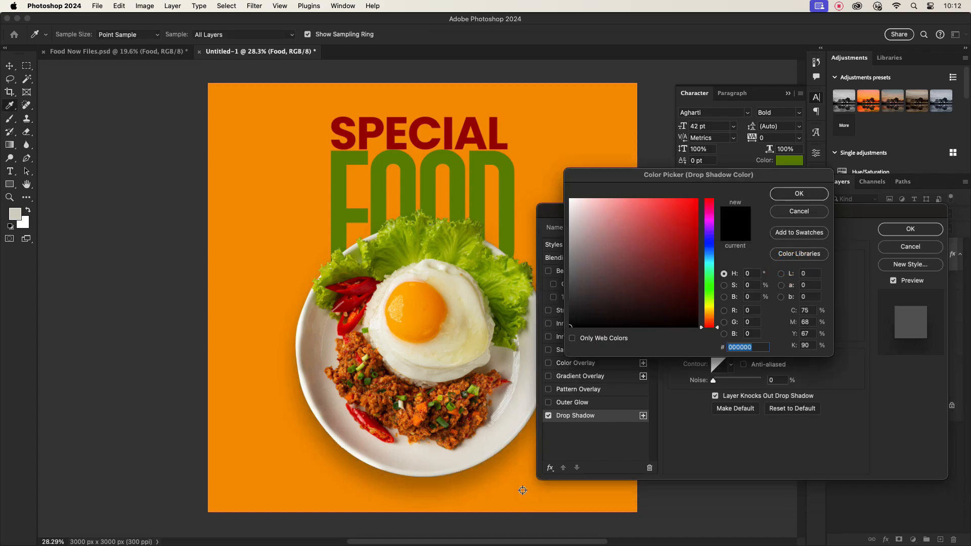
pyautogui.click(522, 490)
pyautogui.moveTo(683, 264); pyautogui.dragTo(718, 288)
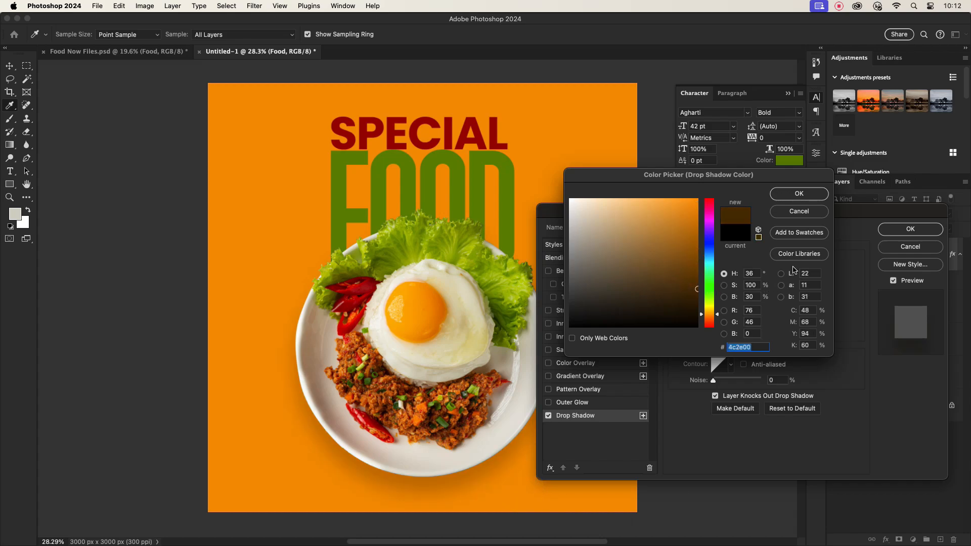
pyautogui.click(800, 197)
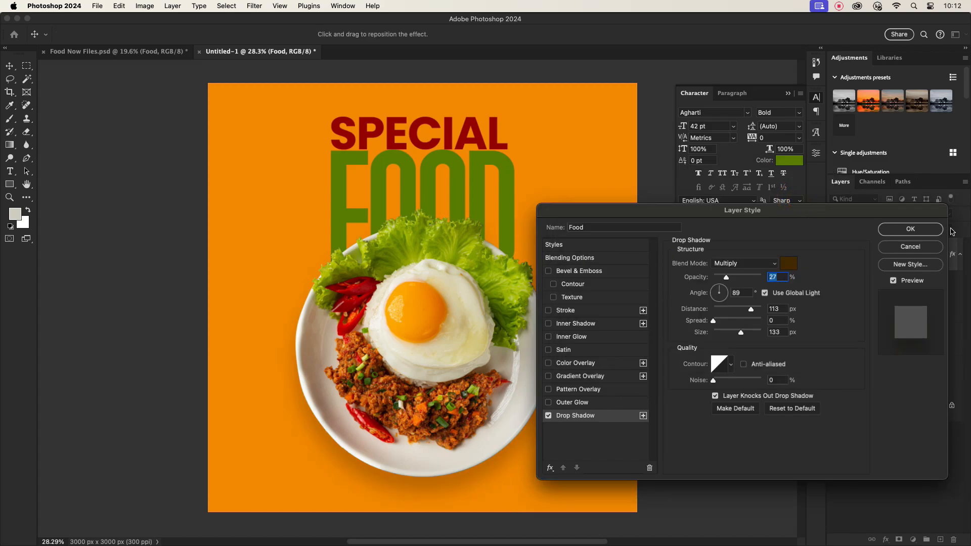
pyautogui.click(910, 229)
pyautogui.click(583, 295)
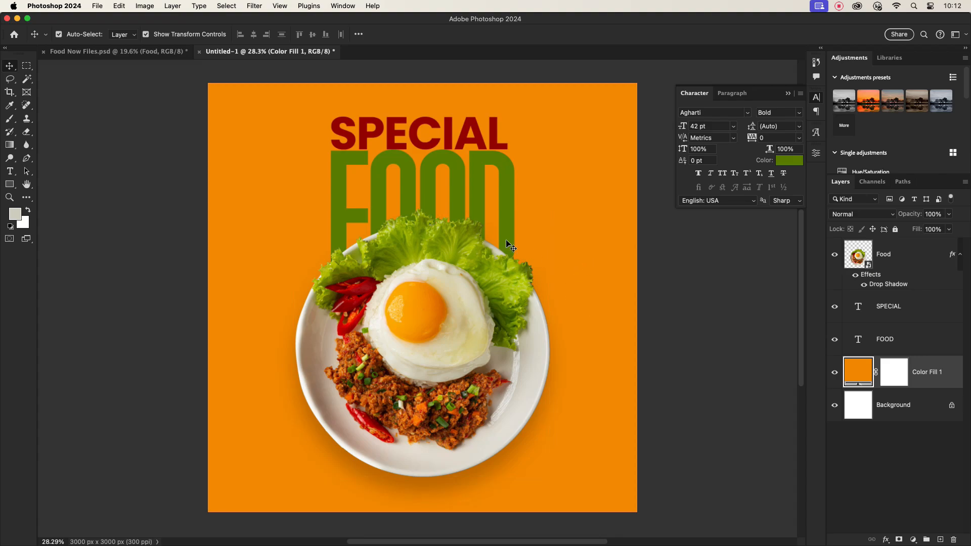
# Recolour the FOOD text pure white (ffffff).
pyautogui.click(505, 200)
pyautogui.click(788, 160)
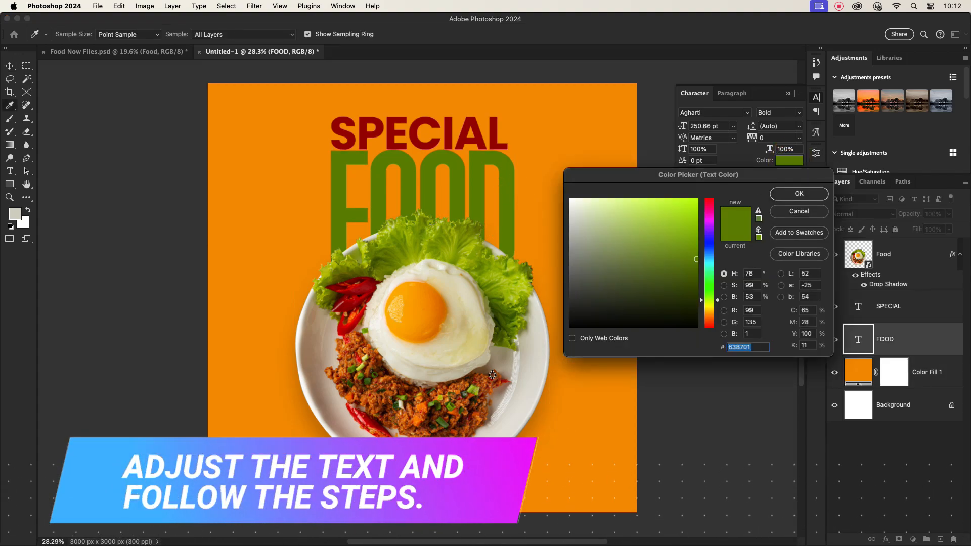
pyautogui.click(524, 381)
pyautogui.click(570, 199)
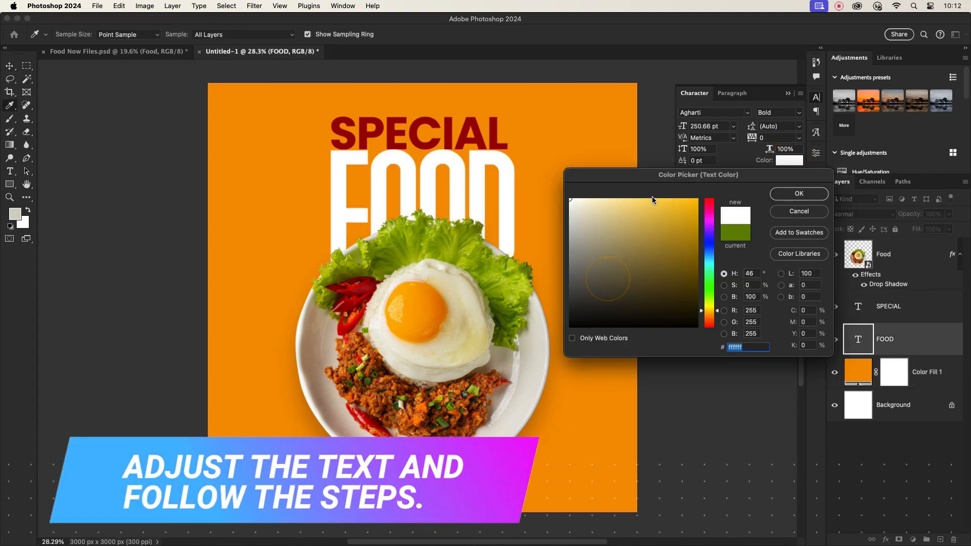
pyautogui.click(799, 193)
pyautogui.click(581, 167)
# Move FOOD slightly down and scale SPECIAL to about 80 pt directly above it, matching FOOD's width.
pyautogui.click(508, 185)
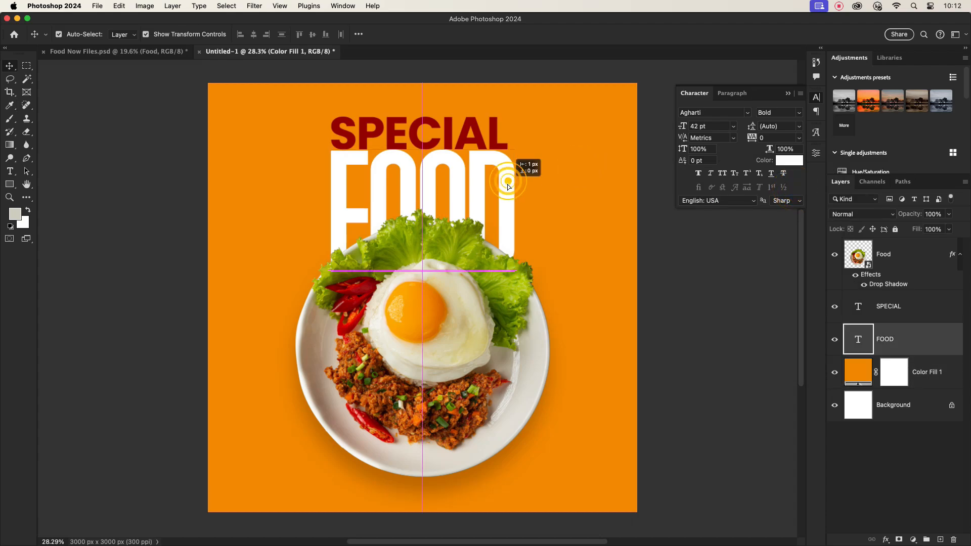
pyautogui.moveTo(478, 137); pyautogui.dragTo(521, 123)
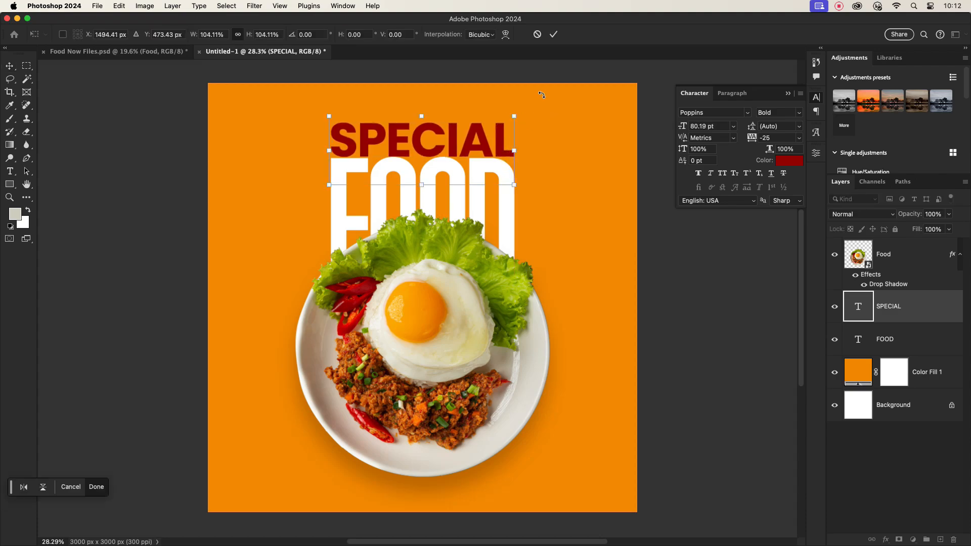
pyautogui.click(555, 35)
pyautogui.click(561, 215)
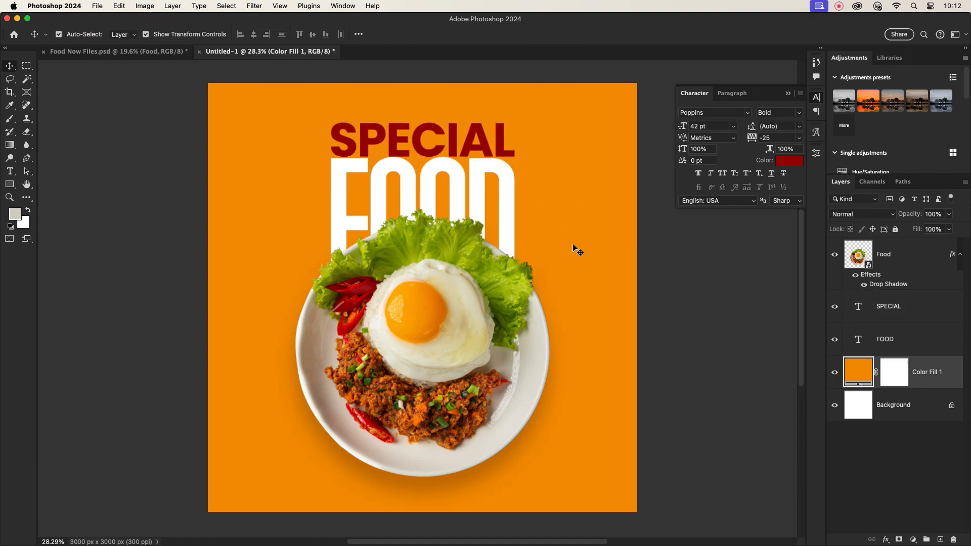
# Scale the food plate down around its centre to about 47%.
pyautogui.click(445, 332)
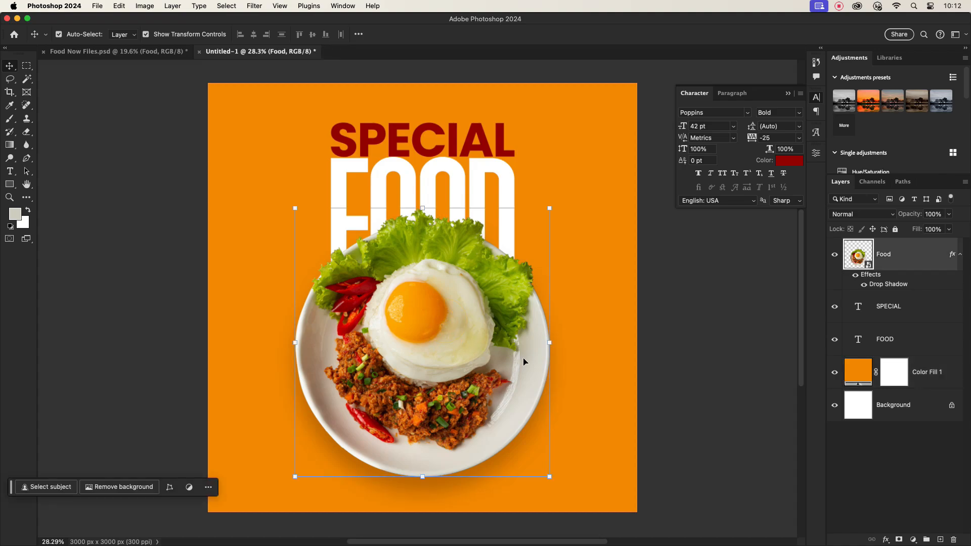
pyautogui.moveTo(549, 340); pyautogui.dragTo(541, 342)
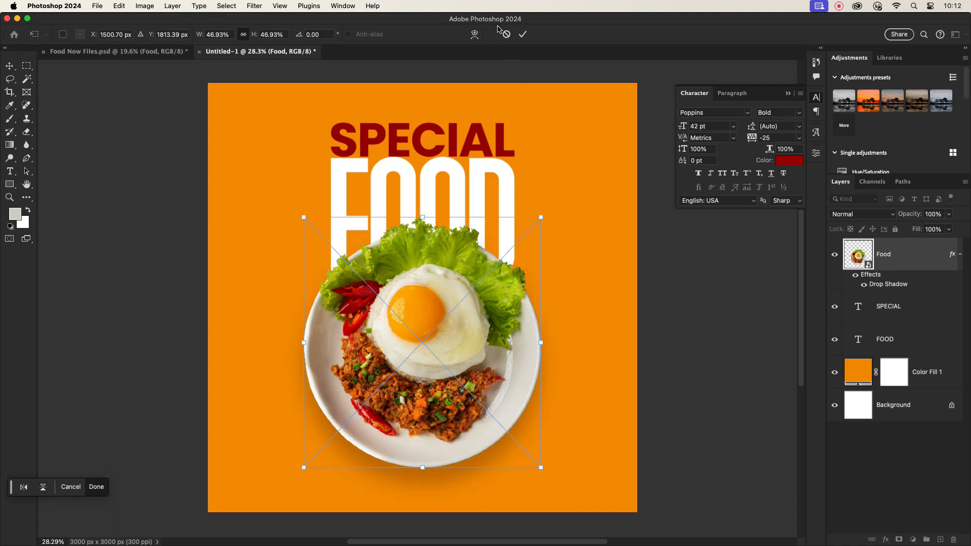
pyautogui.click(522, 34)
# Move FOOD straight down by about 34 px and bring SPECIAL down to sit just above it.
pyautogui.click(510, 191)
pyautogui.click(564, 225)
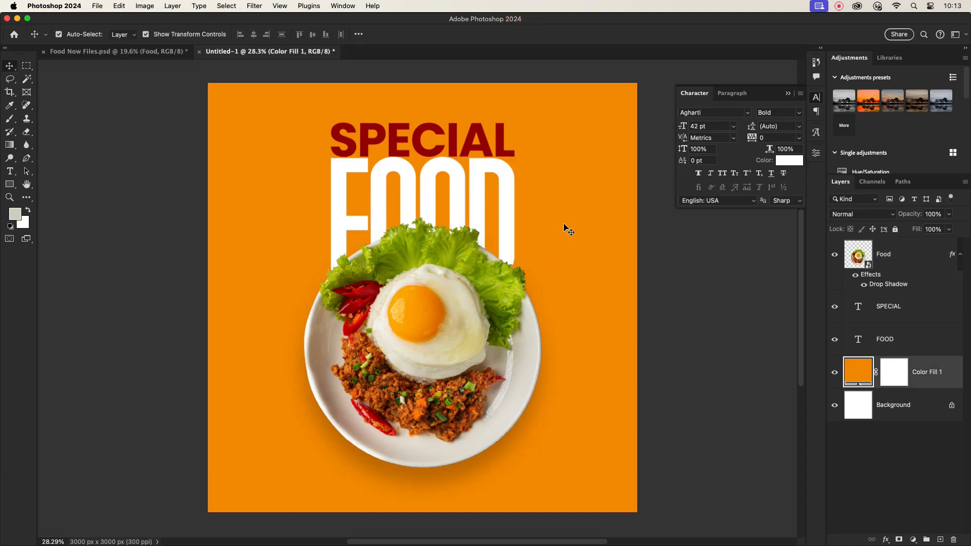
pyautogui.click(507, 207)
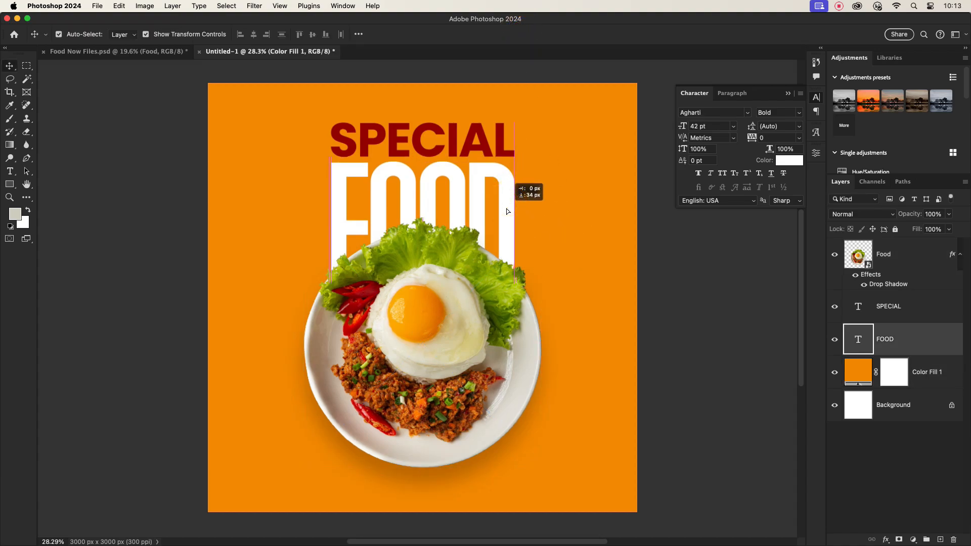
pyautogui.click(487, 148)
pyautogui.click(569, 202)
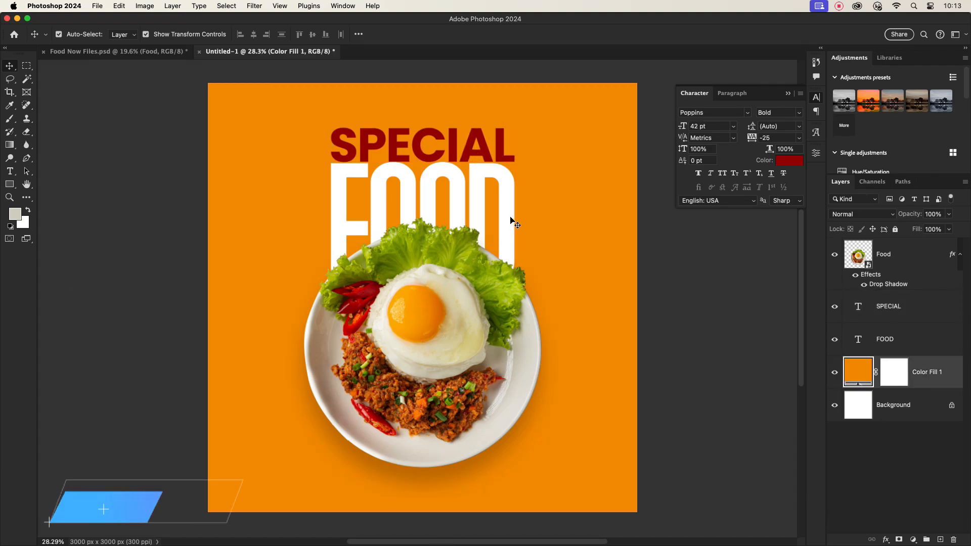
# Draw a rectangle about 475 x 133 px above the Food layer, centred where SPECIAL and FOOD meet.
pyautogui.click(9, 184)
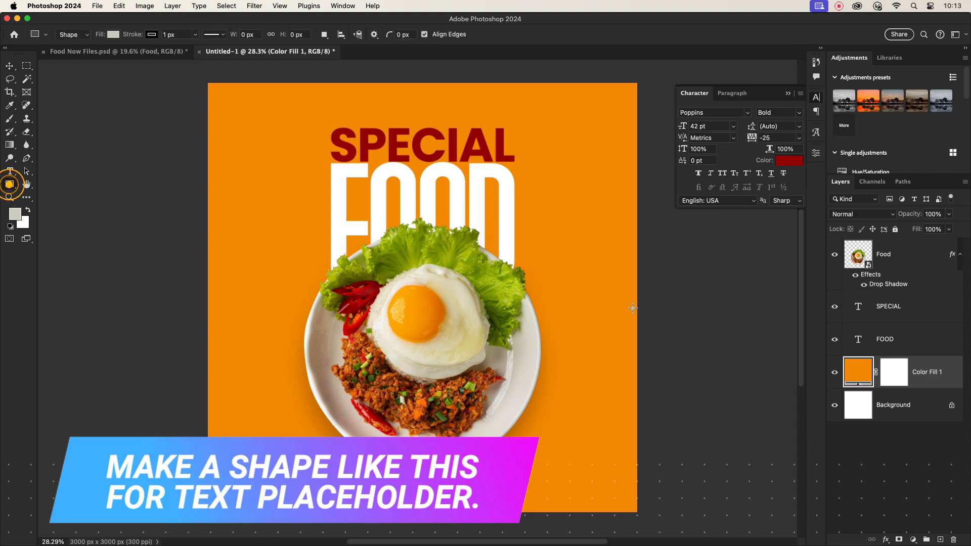
pyautogui.click(899, 255)
pyautogui.moveTo(528, 232); pyautogui.dragTo(409, 169)
pyautogui.click(9, 66)
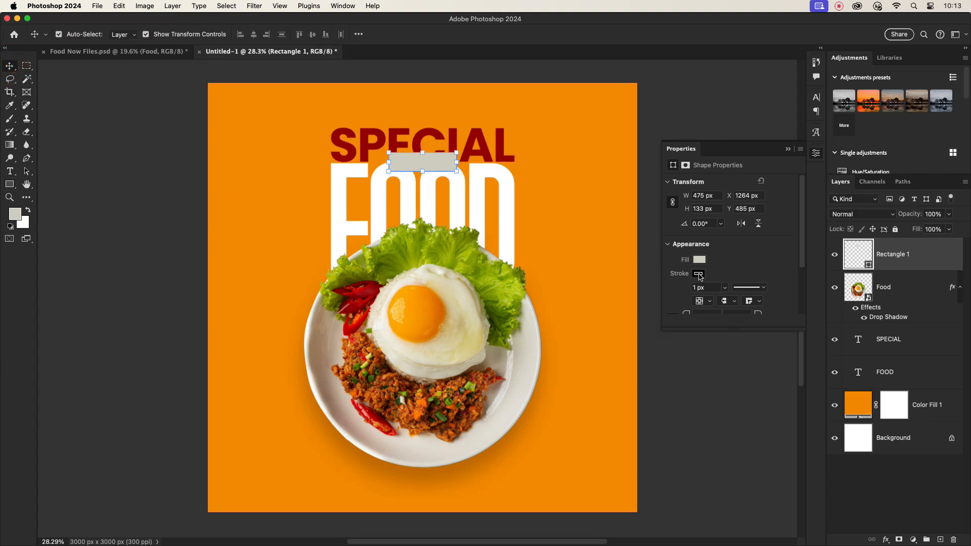
# Remove the rectangle's stroke and fill it with the recently used green.
pyautogui.click(699, 275)
pyautogui.click(680, 293)
pyautogui.click(718, 264)
pyautogui.click(700, 260)
pyautogui.click(702, 316)
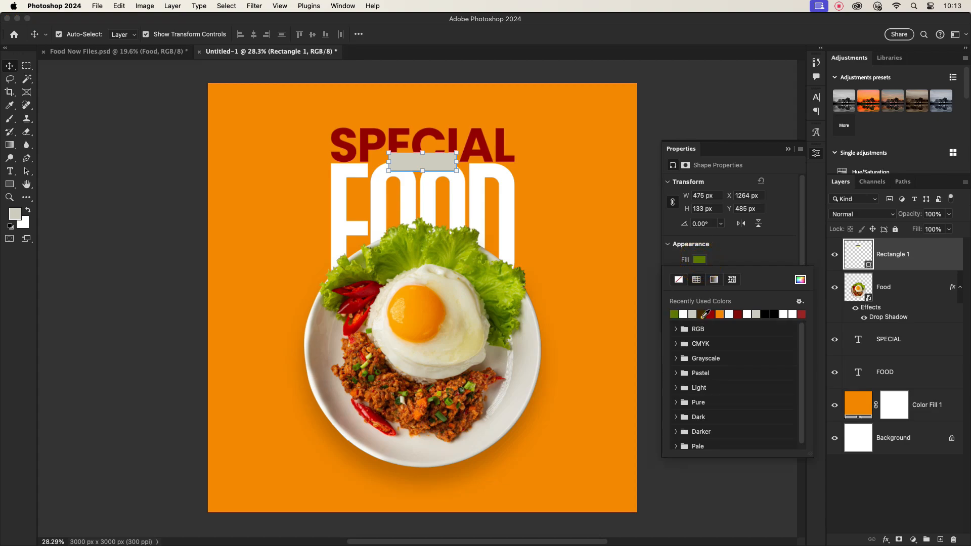
pyautogui.click(557, 217)
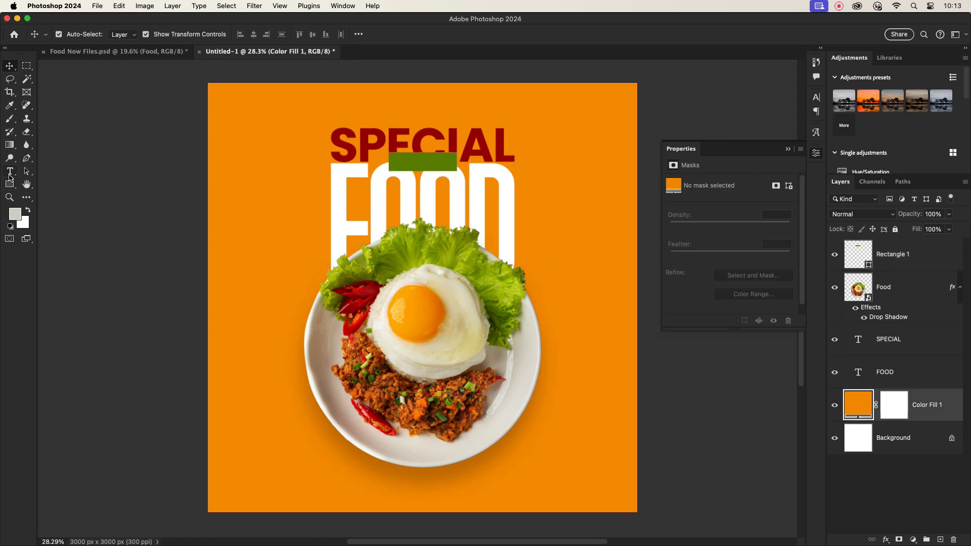
# Duplicate the SPECIAL text beside the plate and change the copy's wording to TODAY.
pyautogui.click(352, 155)
pyautogui.moveTo(353, 156); pyautogui.dragTo(243, 300)
pyautogui.doubleClick(298, 289)
pyautogui.write('TOD')
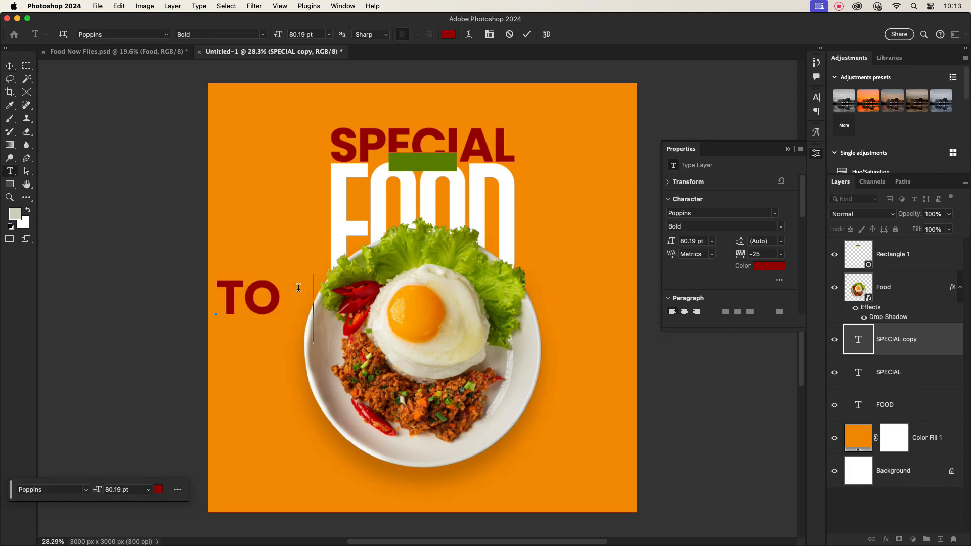
pyautogui.click(10, 67)
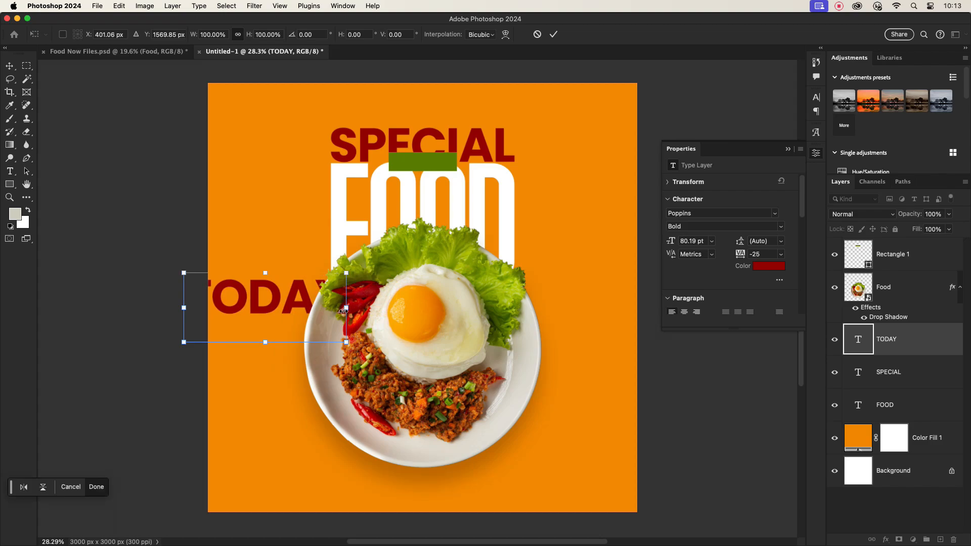
# Scale TODAY down to about 24 pt, place it over the green rectangle and stack its layer above Rectangle 1.
pyautogui.moveTo(347, 307); pyautogui.dragTo(434, 159)
pyautogui.moveTo(907, 339); pyautogui.dragTo(905, 253)
pyautogui.click(558, 196)
# Centre TODAY on the green rectangle and enlarge it to about 28.5 pt.
pyautogui.scroll(3, 425, 162)
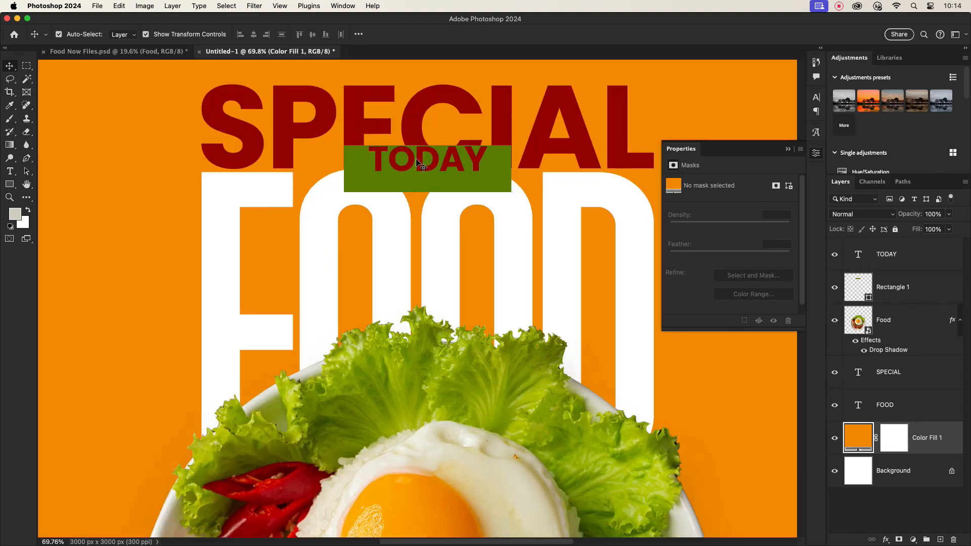
pyautogui.moveTo(416, 160); pyautogui.dragTo(417, 168)
pyautogui.scroll(-3, 460, 198)
pyautogui.scroll(3, 459, 196)
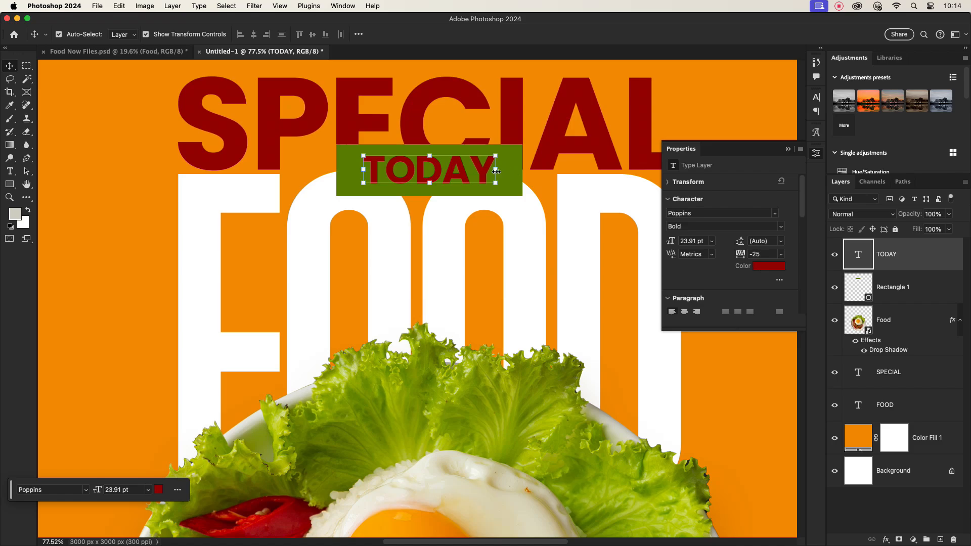
pyautogui.moveTo(496, 172); pyautogui.dragTo(515, 172)
pyautogui.click(555, 35)
pyautogui.scroll(-3, 462, 202)
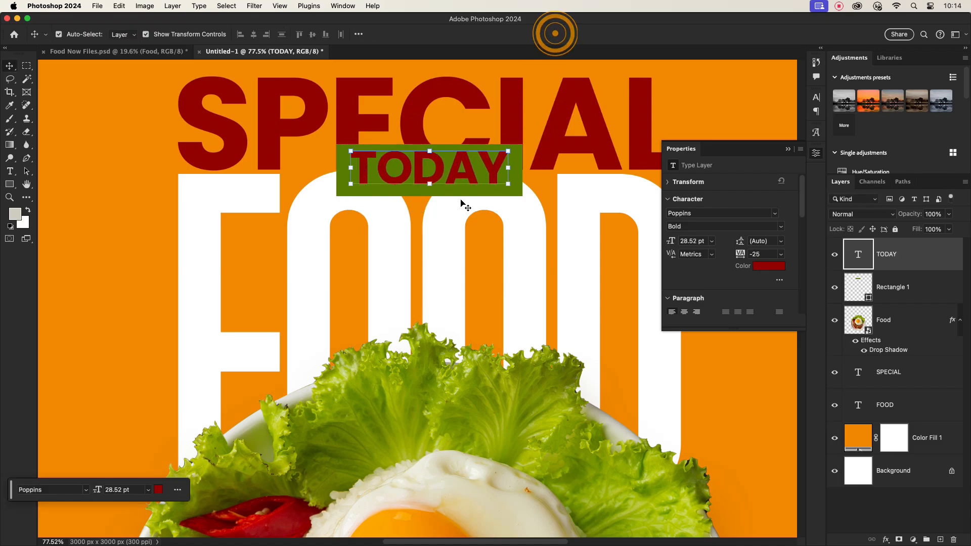
# Nudge the SPECIAL text up slightly to open more space above FOOD.
pyautogui.click(602, 204)
pyautogui.click(518, 169)
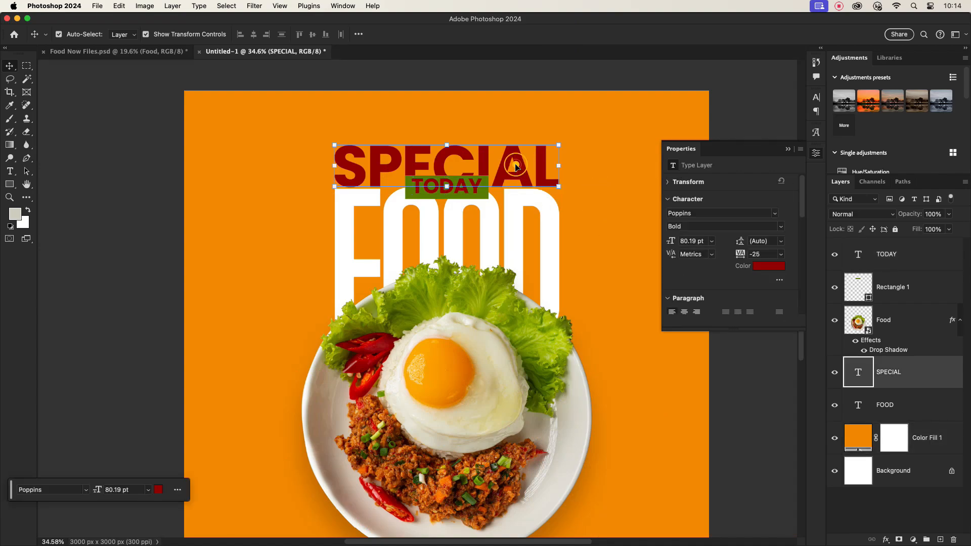
pyautogui.press('Up')
pyautogui.press('Up')
pyautogui.press('Up')
pyautogui.press('Up')
pyautogui.press('Up')
pyautogui.press('Up')
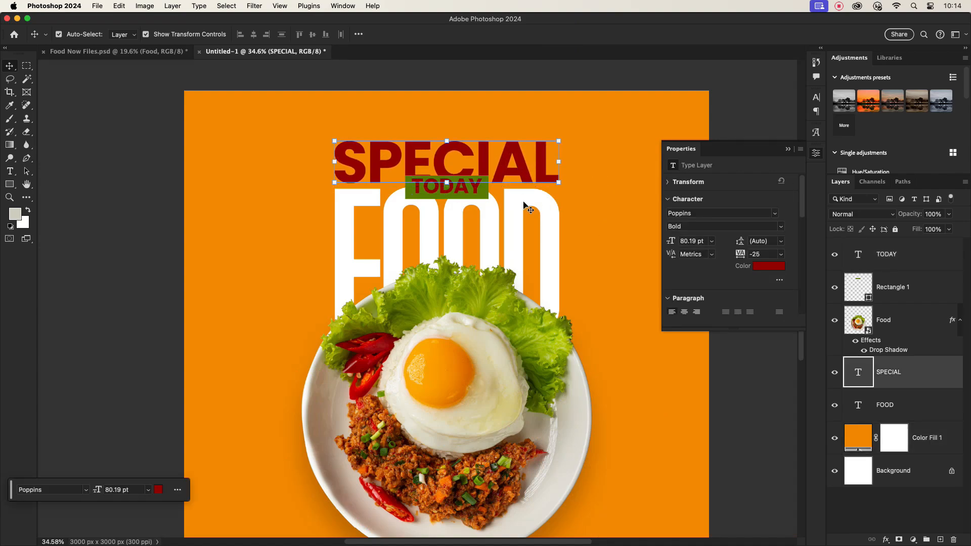
pyautogui.click(600, 210)
# Brighten the Color Fill 1 background to the lighter orange ffa00b.
pyautogui.scroll(-2, 586, 274)
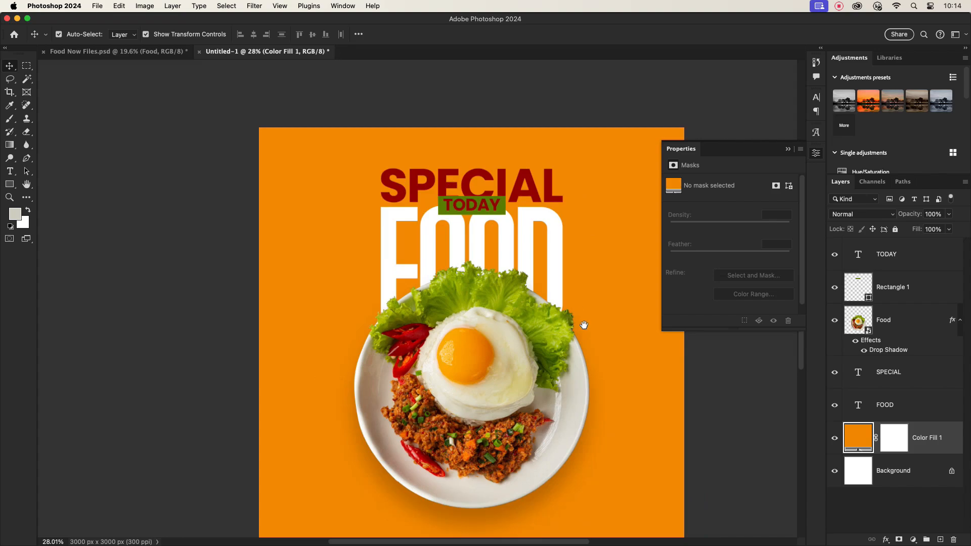
pyautogui.moveTo(584, 325); pyautogui.dragTo(575, 267)
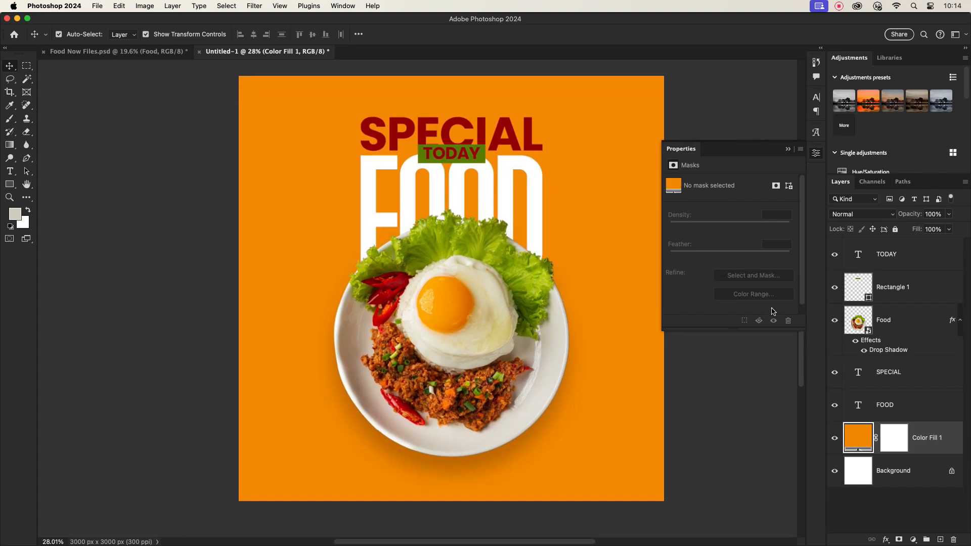
pyautogui.doubleClick(860, 437)
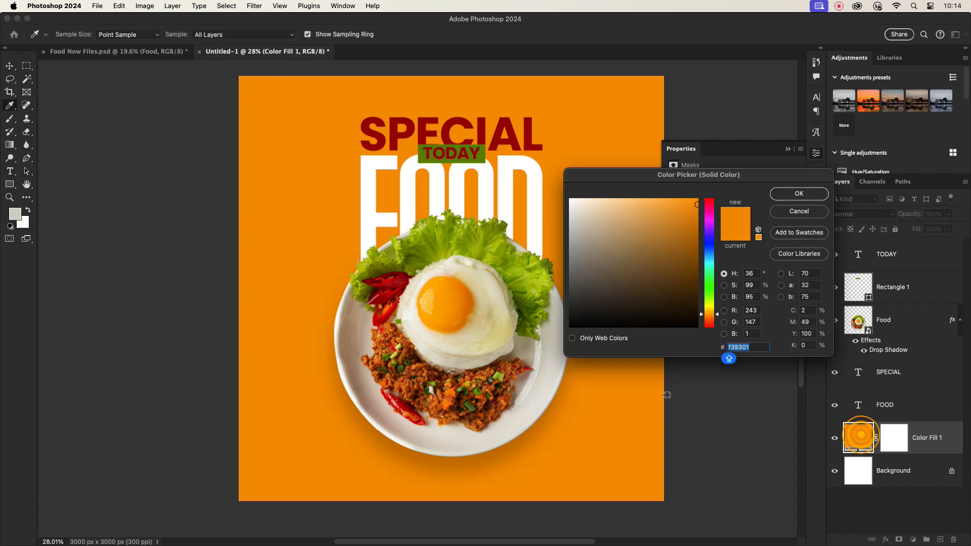
pyautogui.click(717, 315)
pyautogui.click(690, 199)
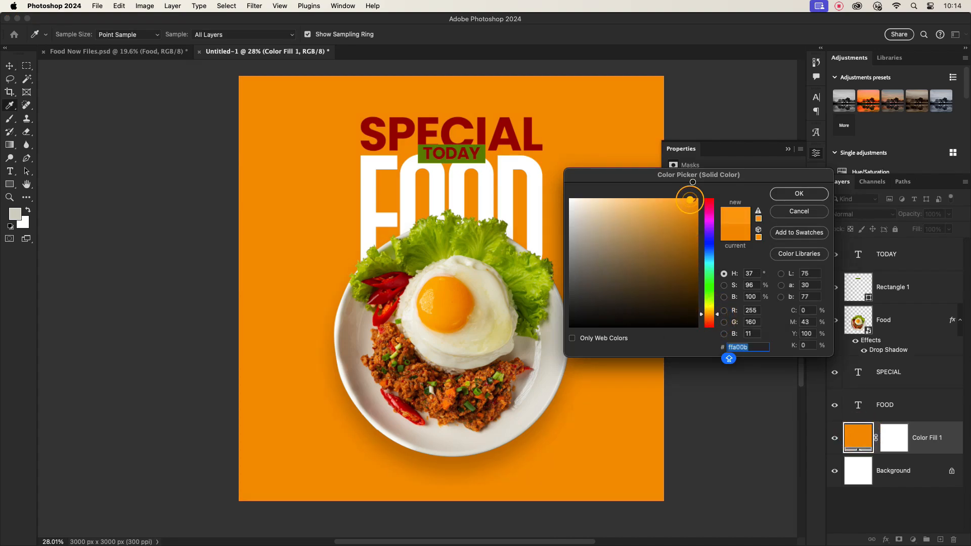
pyautogui.click(799, 194)
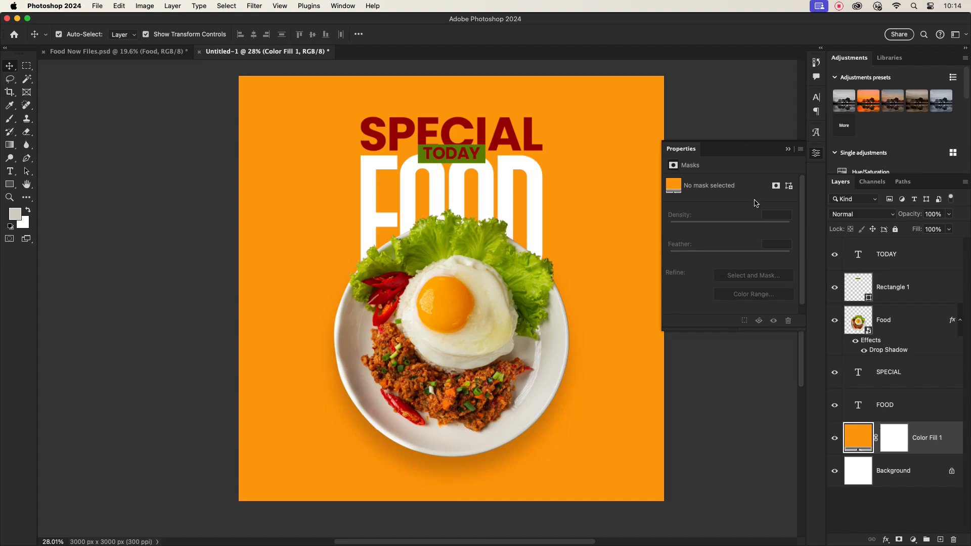
# Collapse the layer properties and lock the Color Fill 1 layer.
pyautogui.click(788, 150)
pyautogui.click(941, 435)
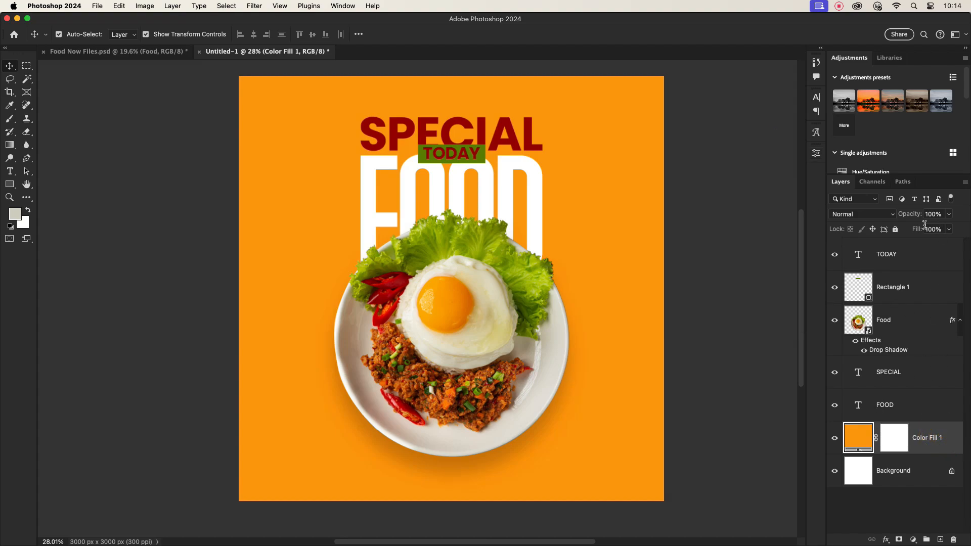
pyautogui.click(896, 230)
# Select the title, TODAY label and plate together and shift them slightly to the left.
pyautogui.moveTo(333, 122); pyautogui.dragTo(567, 426)
pyautogui.moveTo(457, 257); pyautogui.dragTo(453, 261)
pyautogui.click(617, 262)
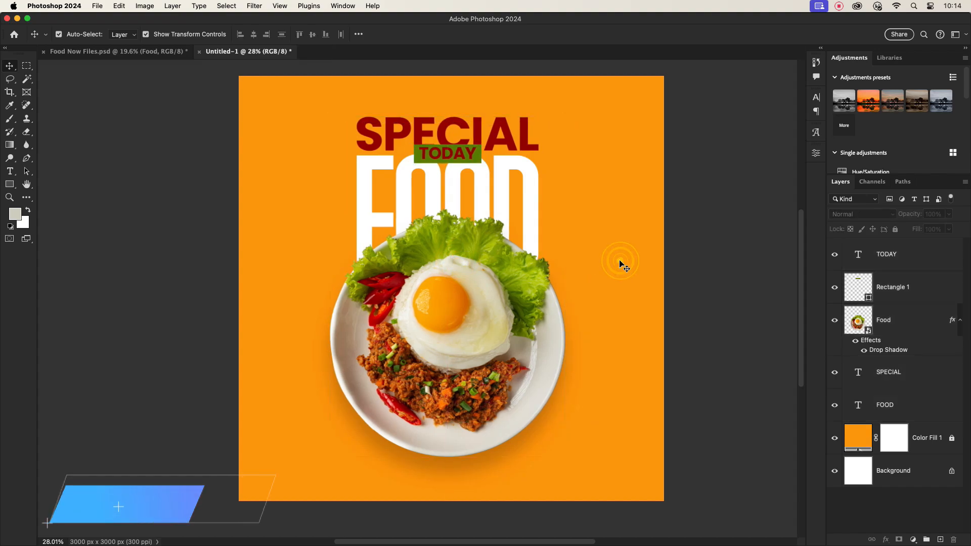
# Bring the Tomato 2 slice from Food Now Files.psd into the post and place it small, right of the plate's upper edge.
pyautogui.click(136, 53)
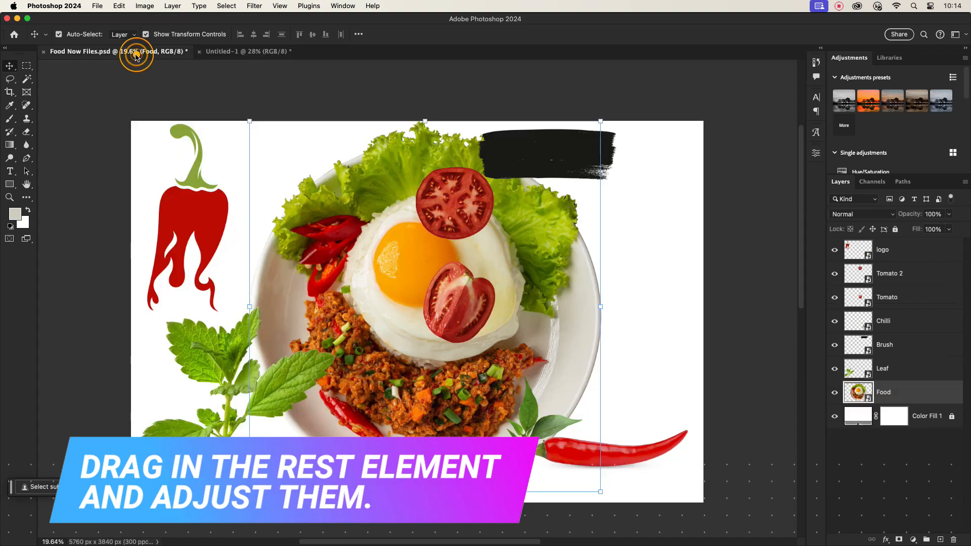
pyautogui.moveTo(438, 198); pyautogui.dragTo(590, 236)
pyautogui.click(522, 34)
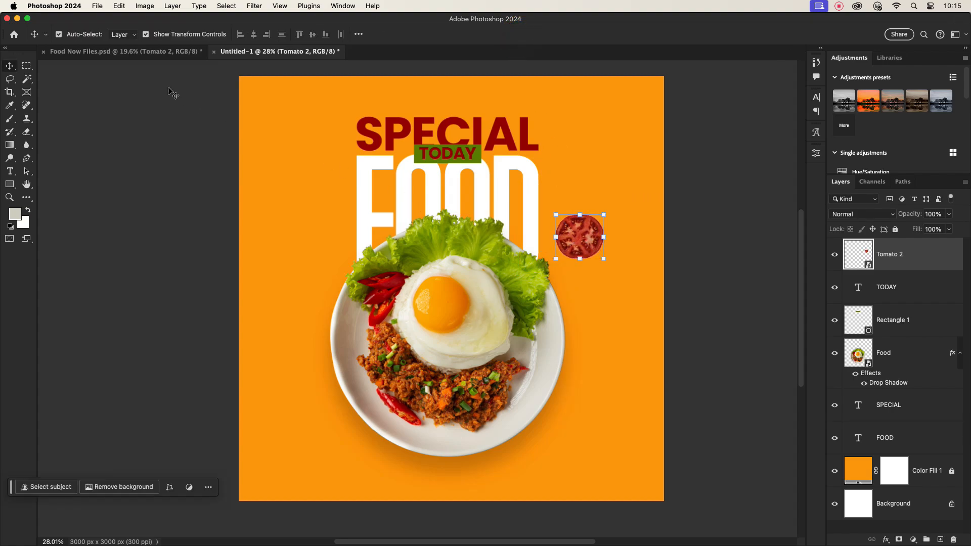
# Bring the Tomato half from Food Now Files.psd into the post, scale it to about 121%, rotate it about -64° and place it left of the plate.
pyautogui.click(152, 52)
pyautogui.moveTo(475, 342); pyautogui.dragTo(291, 322)
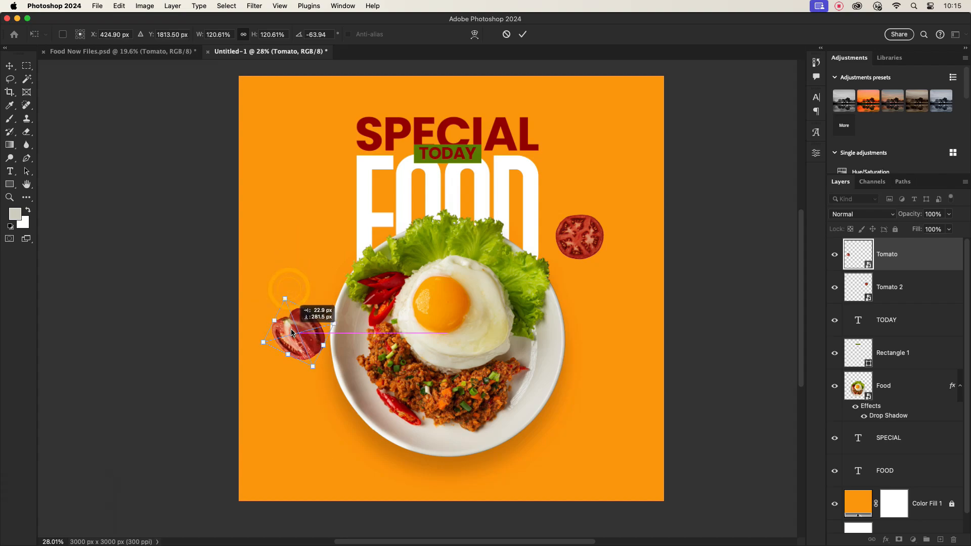
pyautogui.click(524, 34)
pyautogui.click(328, 216)
# Bring the Chilli from Food Now Files.psd to the plate's lower right, scaled to about 35% and rotated about -44°.
pyautogui.click(154, 53)
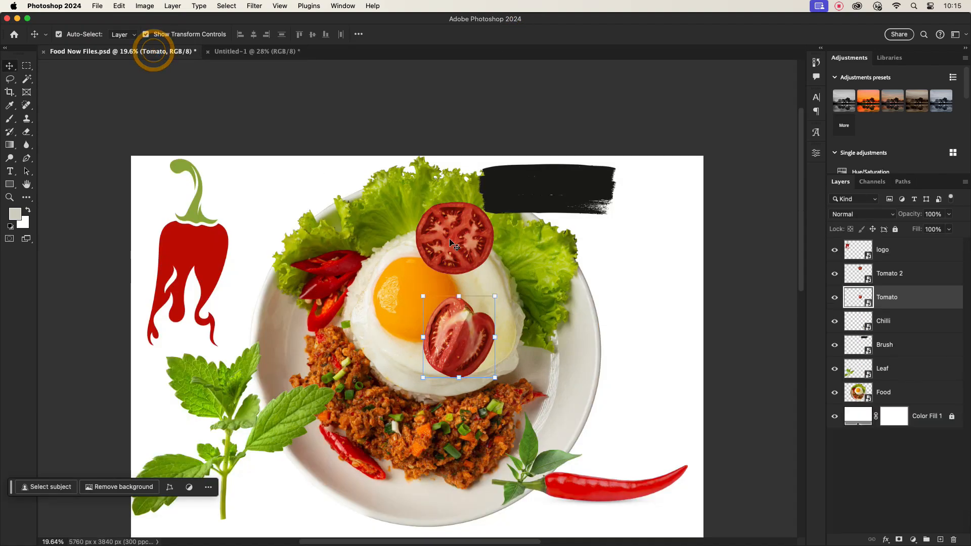
pyautogui.moveTo(549, 472); pyautogui.dragTo(296, 256)
pyautogui.press('super+t')
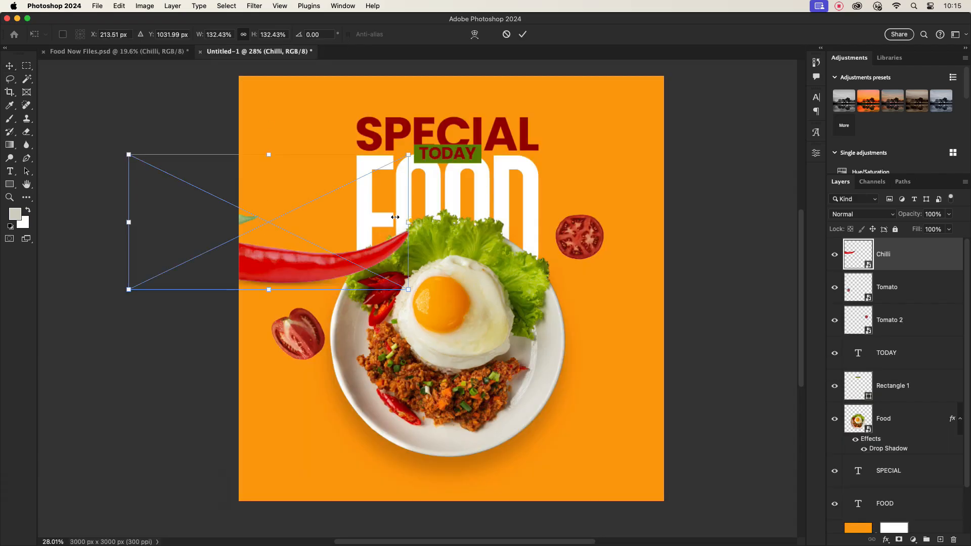
pyautogui.moveTo(408, 154); pyautogui.dragTo(594, 425)
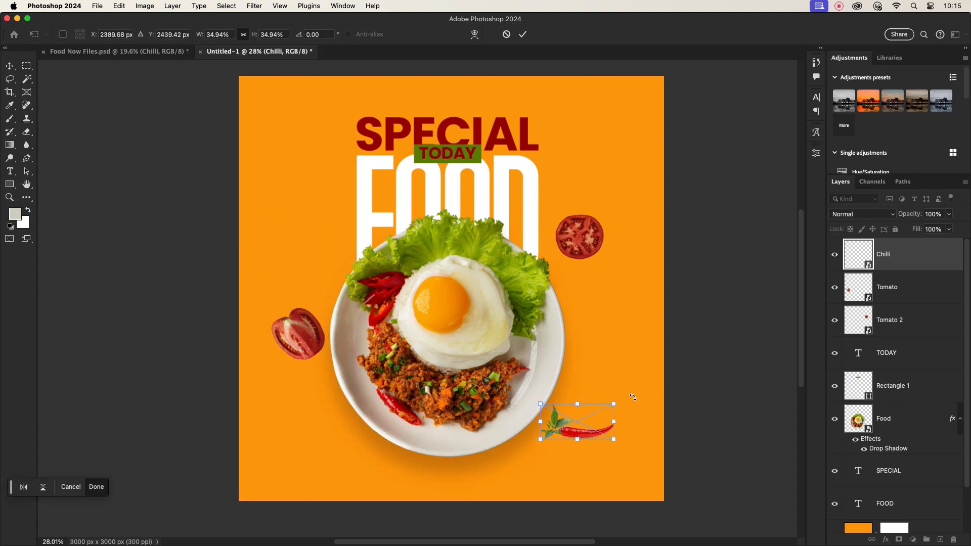
pyautogui.moveTo(632, 397); pyautogui.dragTo(604, 355)
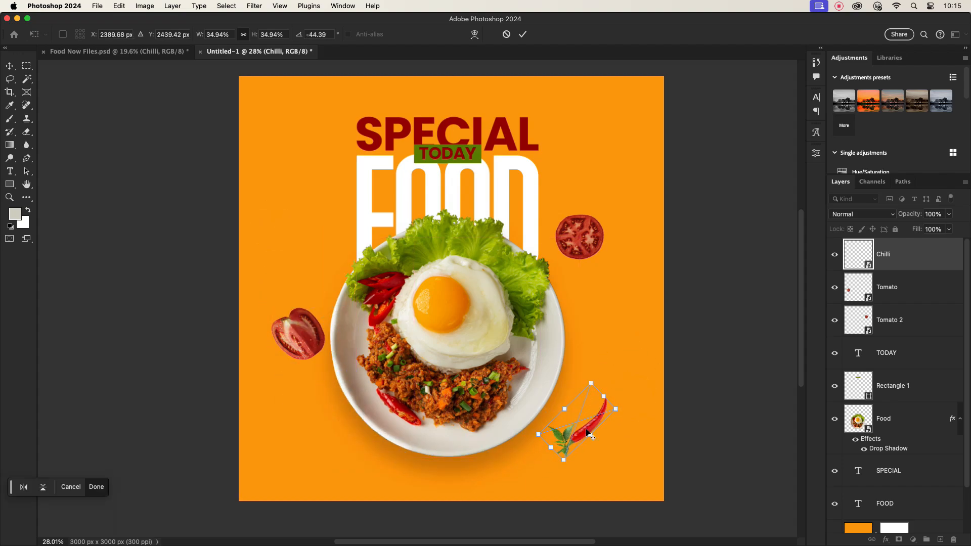
pyautogui.click(523, 34)
pyautogui.click(596, 429)
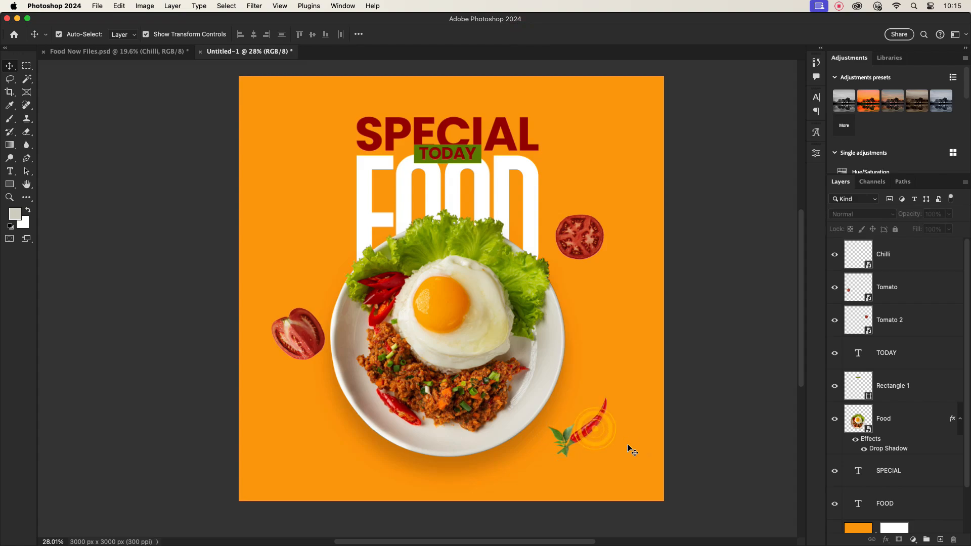
# Duplicate the chilli to the plate's upper left and rotate the copy so its leaves point up and right.
pyautogui.moveTo(585, 436); pyautogui.dragTo(334, 246)
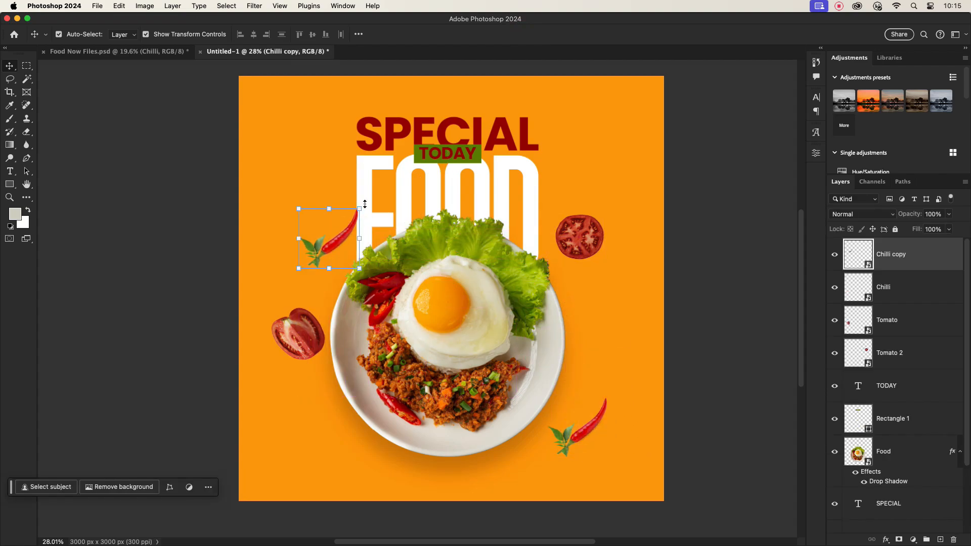
pyautogui.moveTo(365, 204); pyautogui.dragTo(238, 305)
pyautogui.click(521, 40)
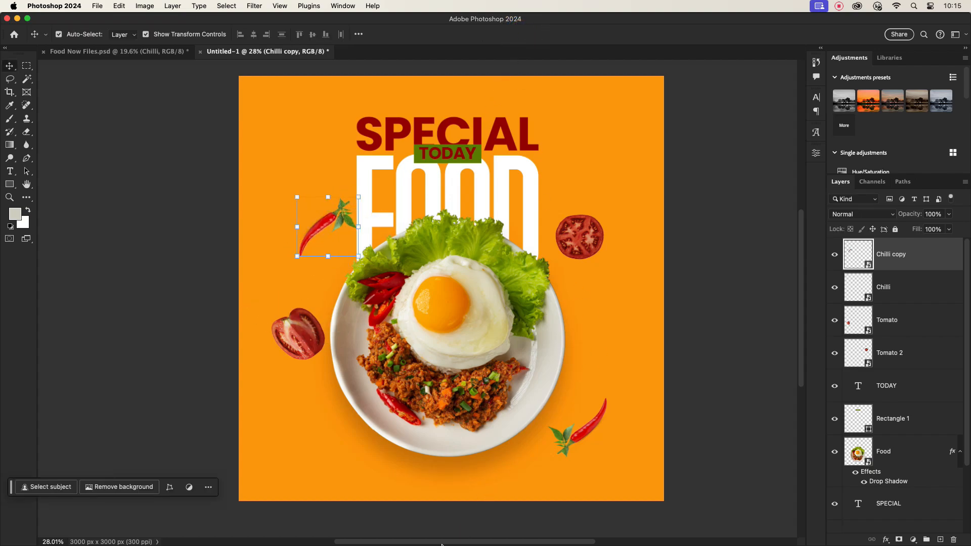
# Enlarge the Tomato 2 slice and move it slightly up and right beside the FOOD text.
pyautogui.moveTo(581, 235)
pyautogui.mouseDown()
pyautogui.moveTo(585, 221)
pyautogui.moveTo(626, 219)
pyautogui.moveTo(593, 225)
pyautogui.mouseUp()
pyautogui.click(526, 32)
pyautogui.click(306, 328)
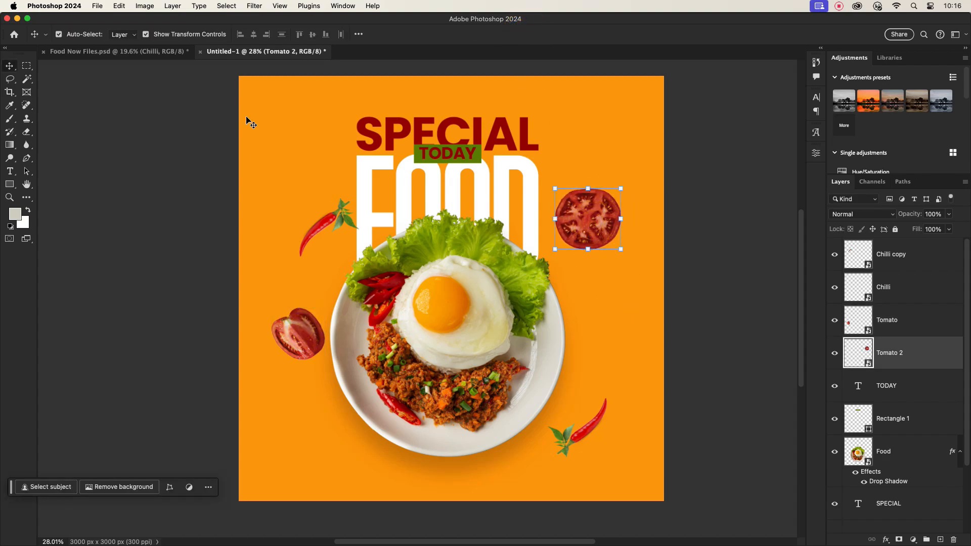
# Bring the Leaf from Food Now Files.psd into the post and place it scaled down at the plate's lower left.
pyautogui.click(142, 51)
pyautogui.moveTo(215, 387); pyautogui.dragTo(331, 495)
pyautogui.click(899, 353)
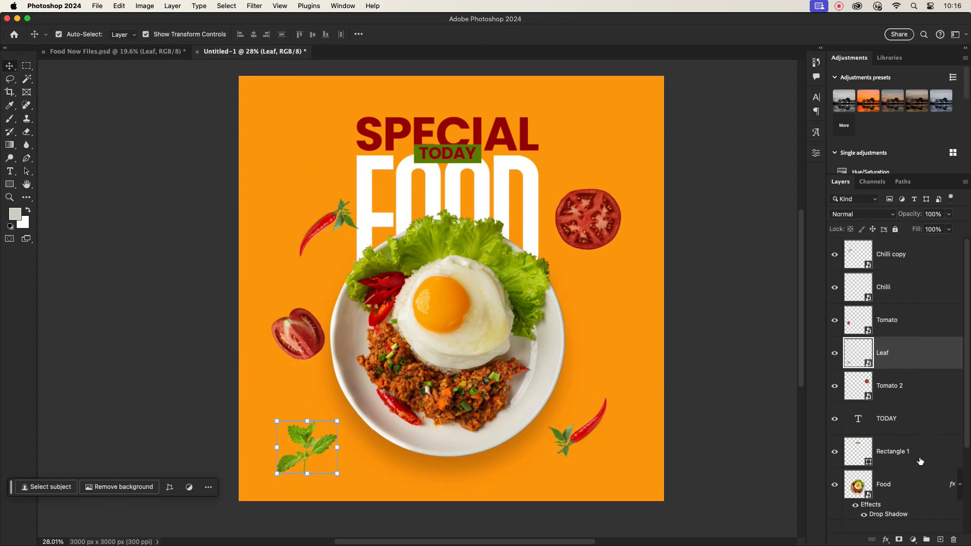
# Add a layer mask to the Leaf and trace a closed Pen path around its lower leaves and stem.
pyautogui.click(899, 539)
pyautogui.scroll(5, 309, 441)
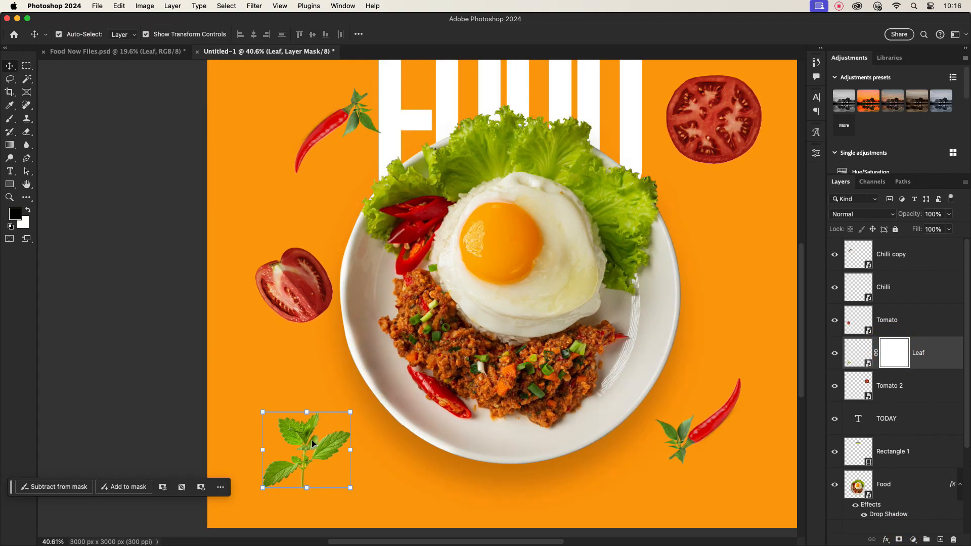
pyautogui.click(28, 160)
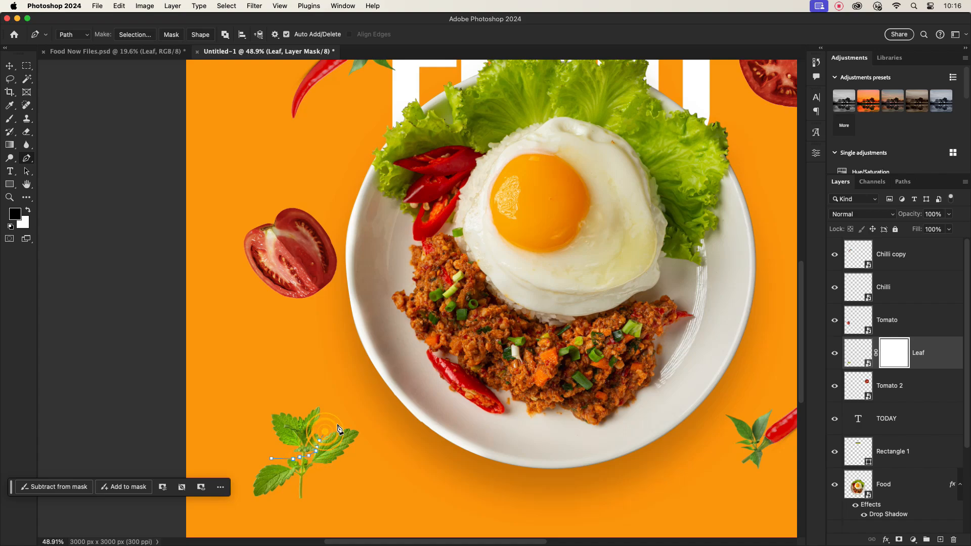
pyautogui.click(306, 526)
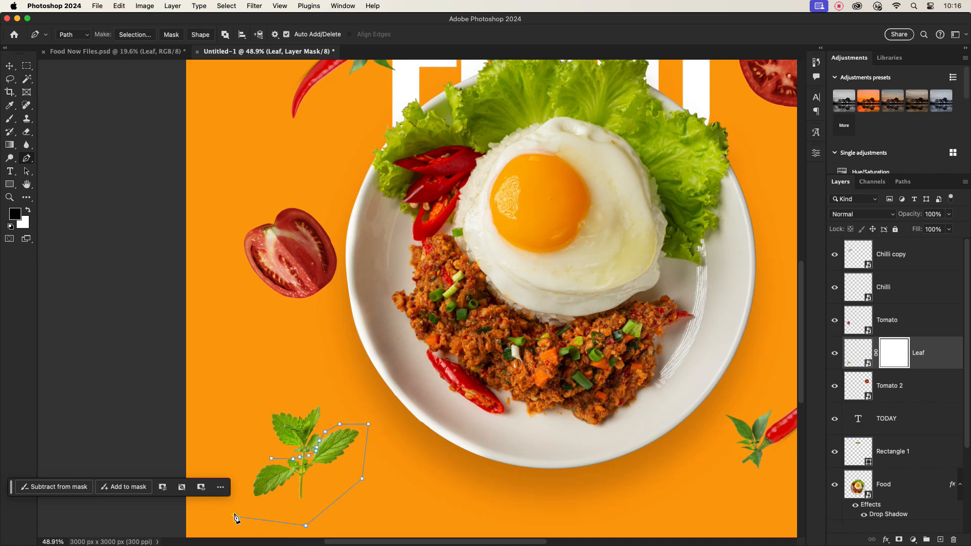
pyautogui.click(271, 459)
# Convert the path to a selection with feather radius 0, fill it black on the Leaf mask and deselect.
pyautogui.rightClick(322, 471)
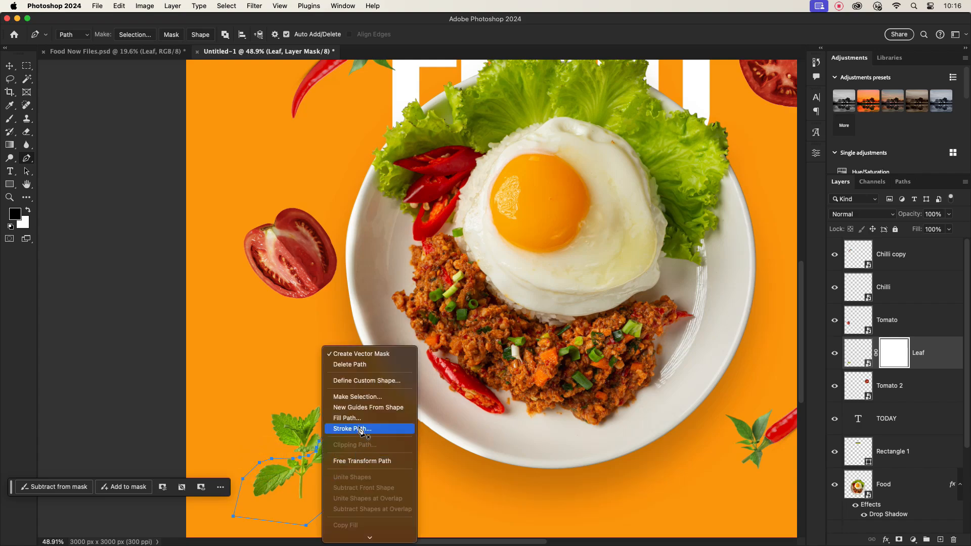
pyautogui.click(368, 397)
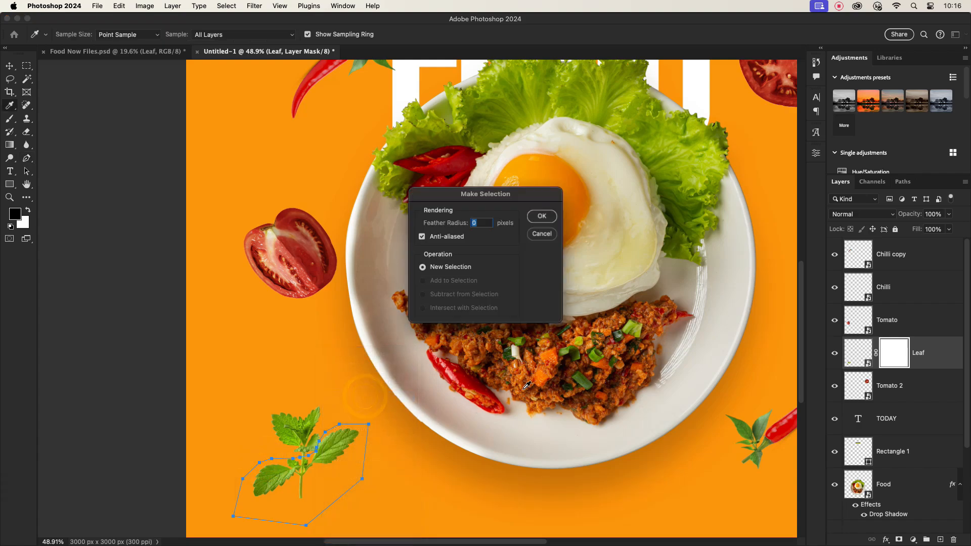
pyautogui.click(539, 216)
pyautogui.click(895, 352)
pyautogui.hotkey('alt', 'BackSpace')
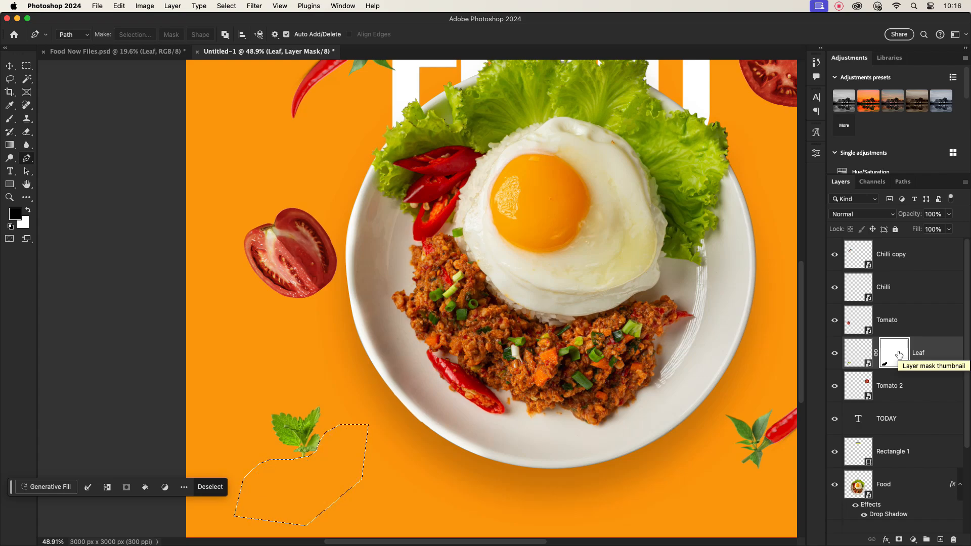
pyautogui.press('cmd+d')
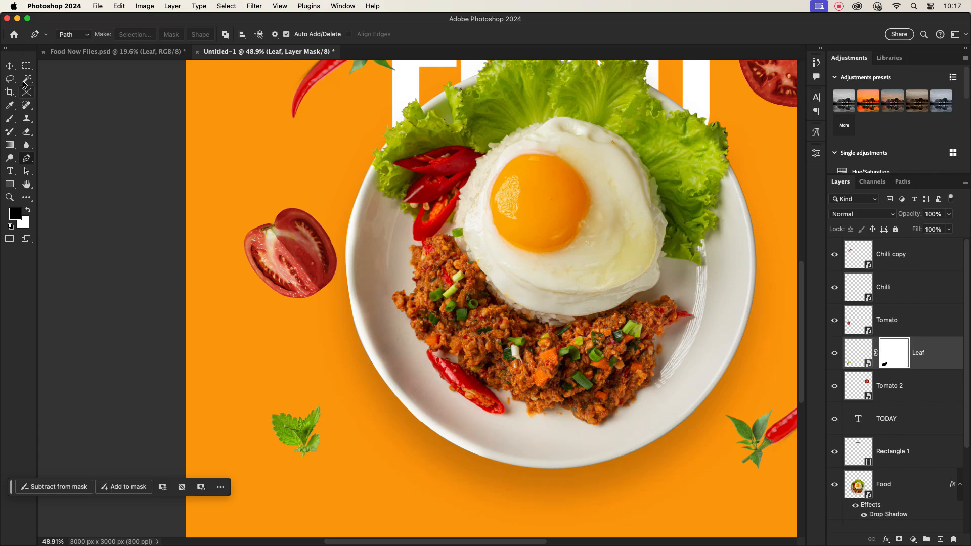
# Move the trimmed leaf to just above the Tomato 2 slice, beside the title.
pyautogui.press('v')
pyautogui.scroll(-5, 295, 312)
pyautogui.moveTo(295, 343); pyautogui.dragTo(492, 147)
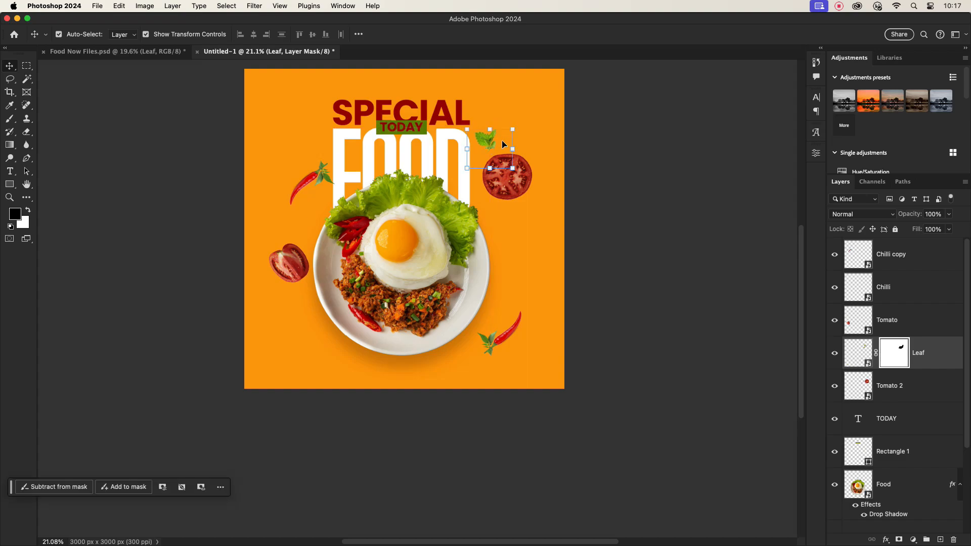
pyautogui.scroll(2, 427, 210)
pyautogui.keyDown('alt'); pyautogui.moveTo(429, 211); pyautogui.dragTo(430, 312); pyautogui.keyUp('alt')
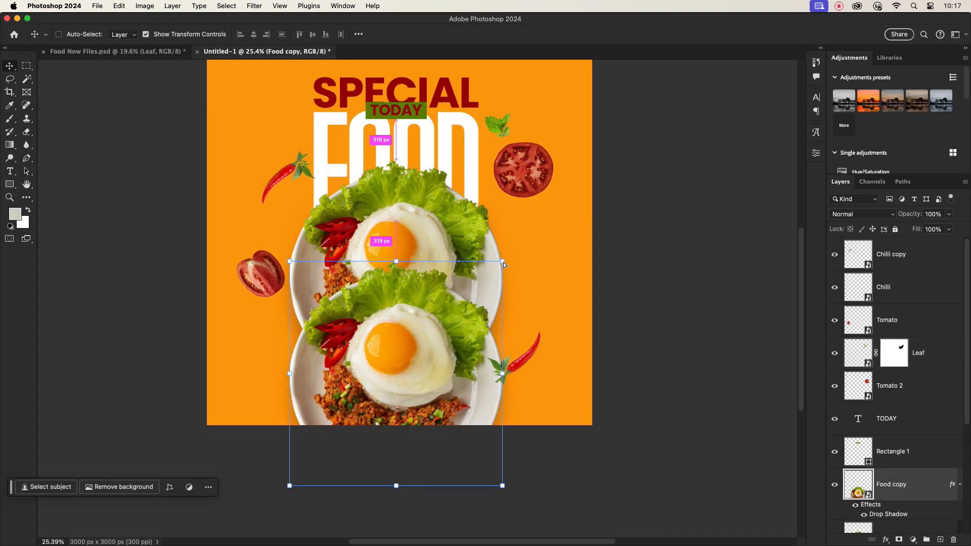
pyautogui.press('super+z')
# Enlarge the leaf above the Tomato 2 slice and duplicate it to the plate's lower left.
pyautogui.moveTo(423, 184); pyautogui.dragTo(435, 276)
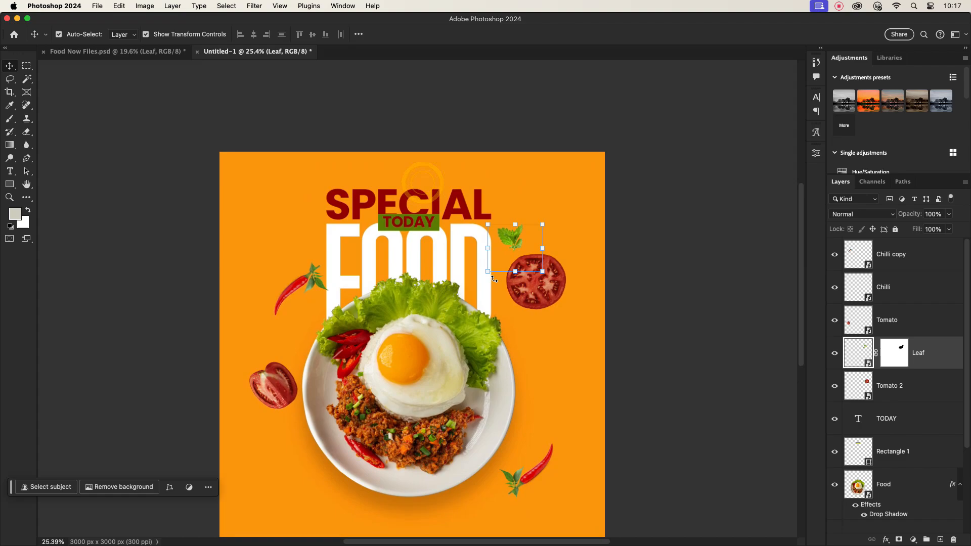
pyautogui.moveTo(540, 247); pyautogui.dragTo(321, 476)
pyautogui.doubleClick(540, 246)
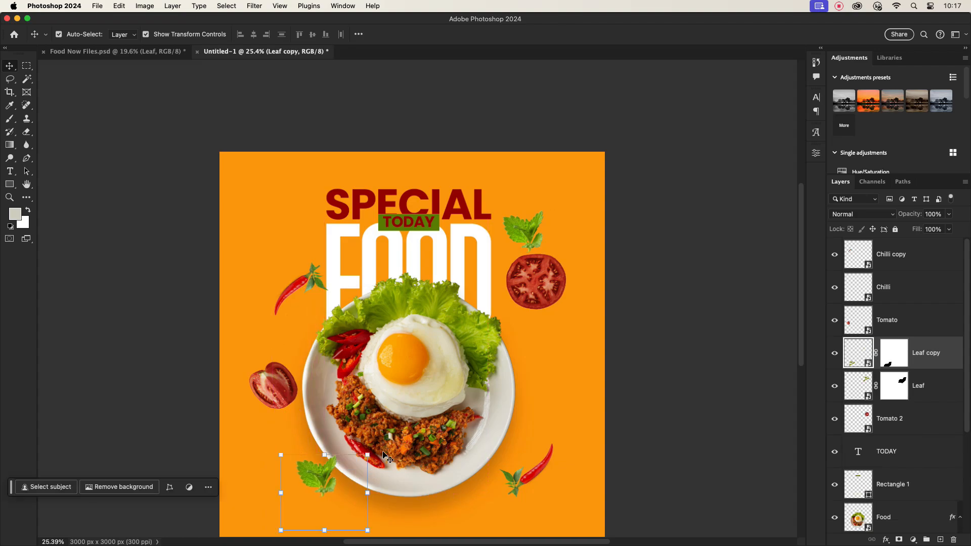
# Rotate the leaf copy about -116° and position it below the plate's lower-left edge.
pyautogui.moveTo(378, 451); pyautogui.dragTo(155, 395)
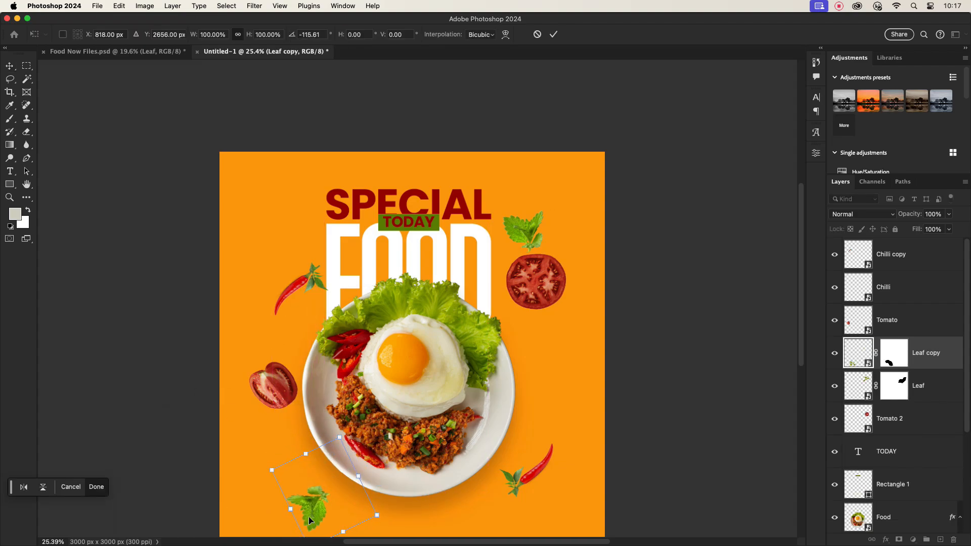
pyautogui.moveTo(309, 517); pyautogui.dragTo(315, 499)
pyautogui.click(553, 34)
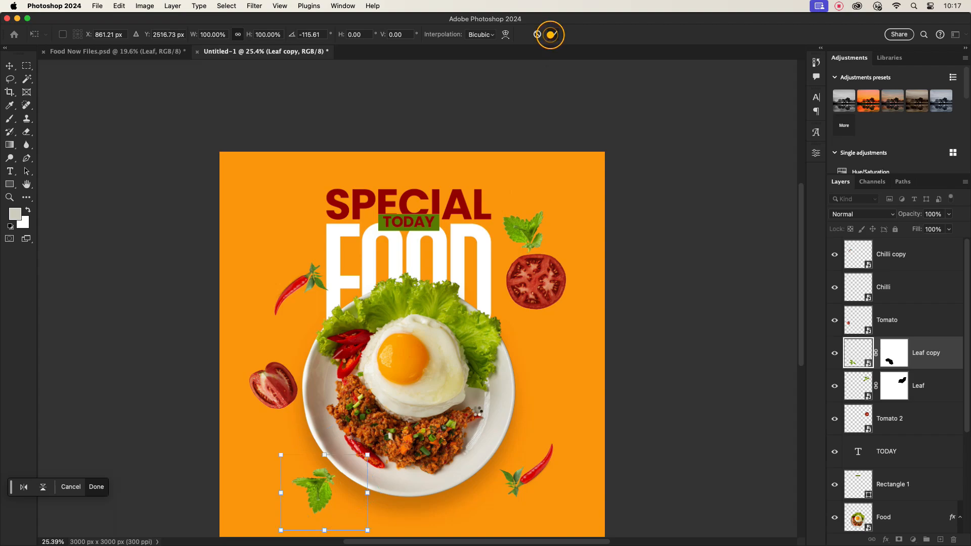
pyautogui.click(545, 406)
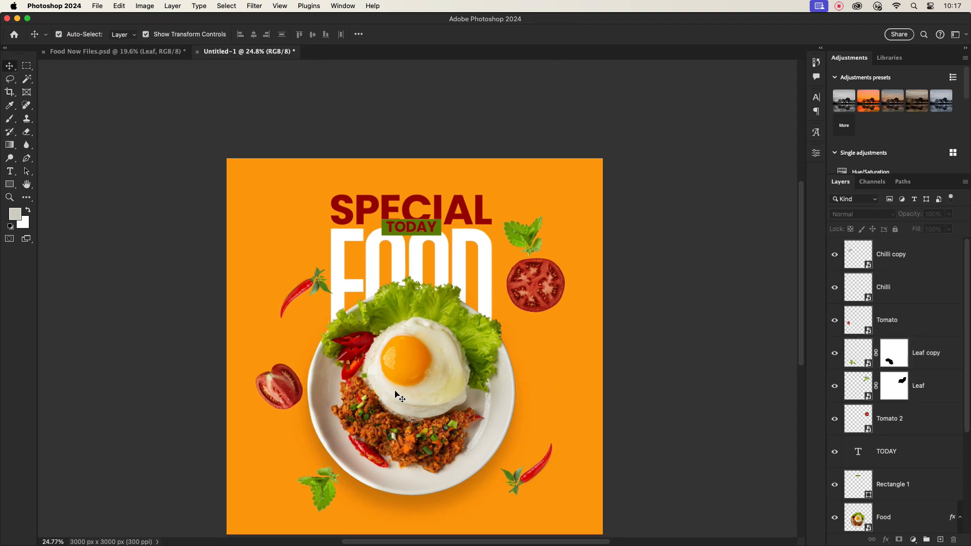
# Shrink the leaf copy at the plate's lower-left edge to about 58%.
pyautogui.moveTo(419, 371); pyautogui.dragTo(469, 317)
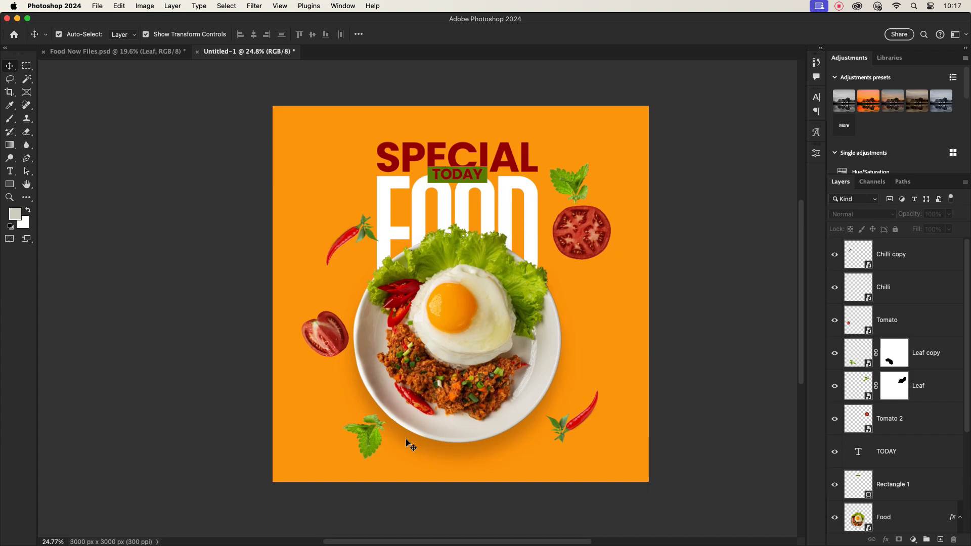
pyautogui.click(368, 437)
pyautogui.press('super+t')
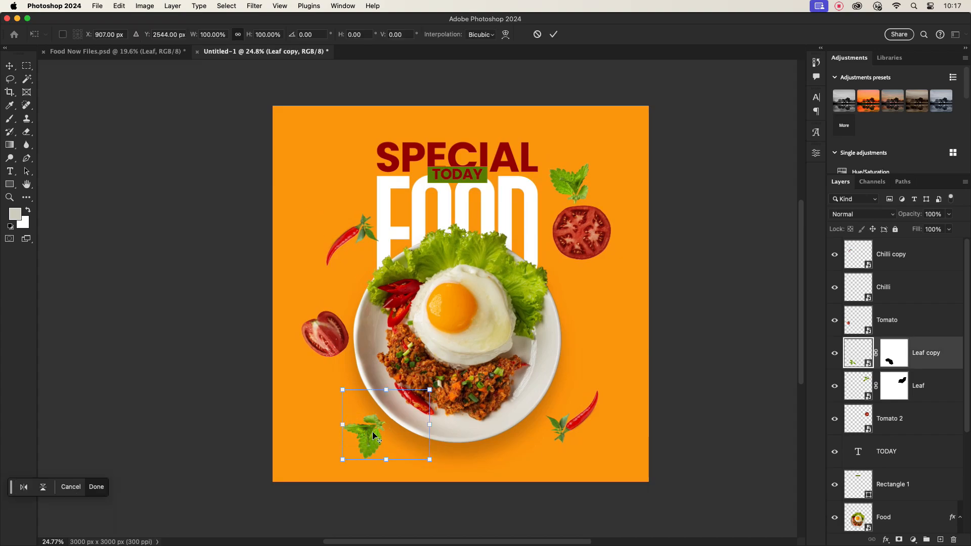
pyautogui.moveTo(429, 425); pyautogui.dragTo(412, 421)
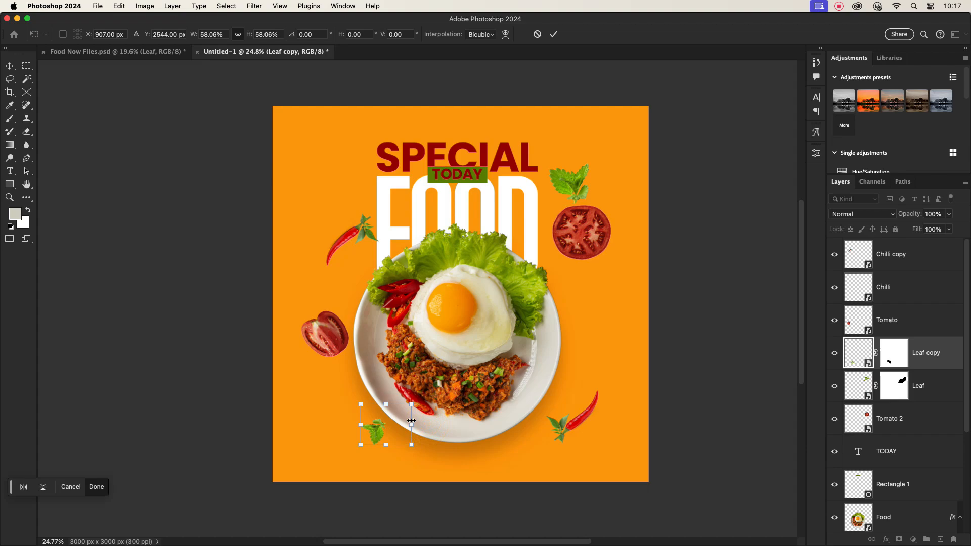
pyautogui.click(553, 37)
pyautogui.click(447, 454)
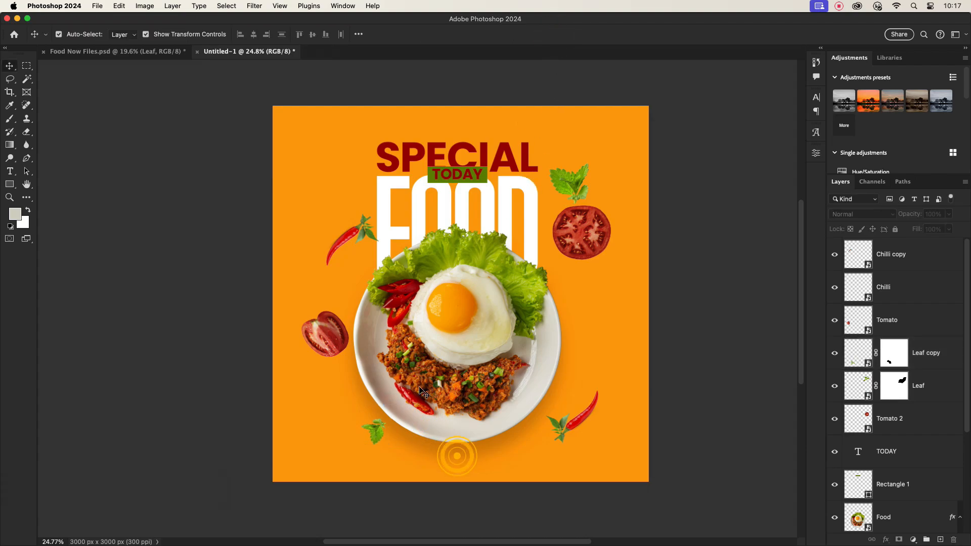
# Enlarge the tomato half on the plate's left side and shift it slightly toward the plate.
pyautogui.click(583, 419)
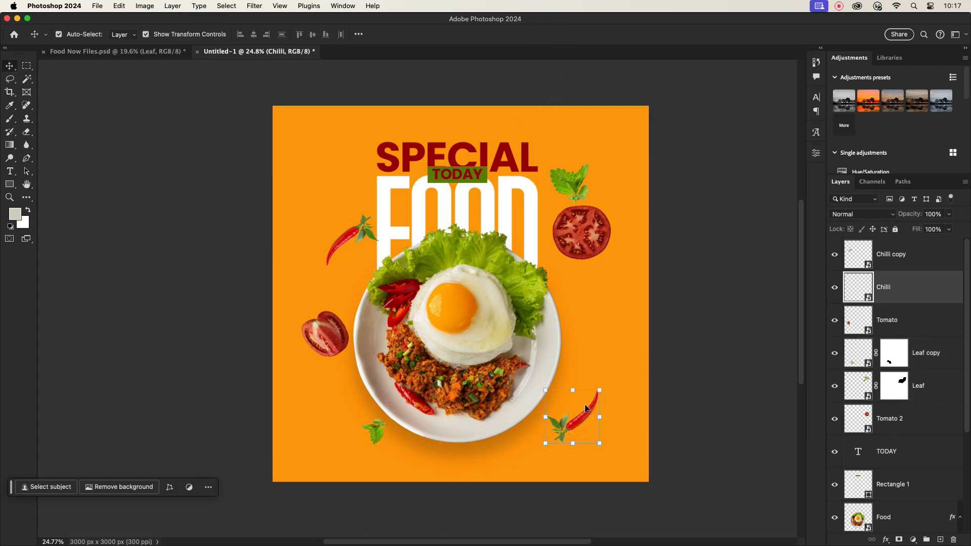
pyautogui.click(324, 330)
pyautogui.press('super+t')
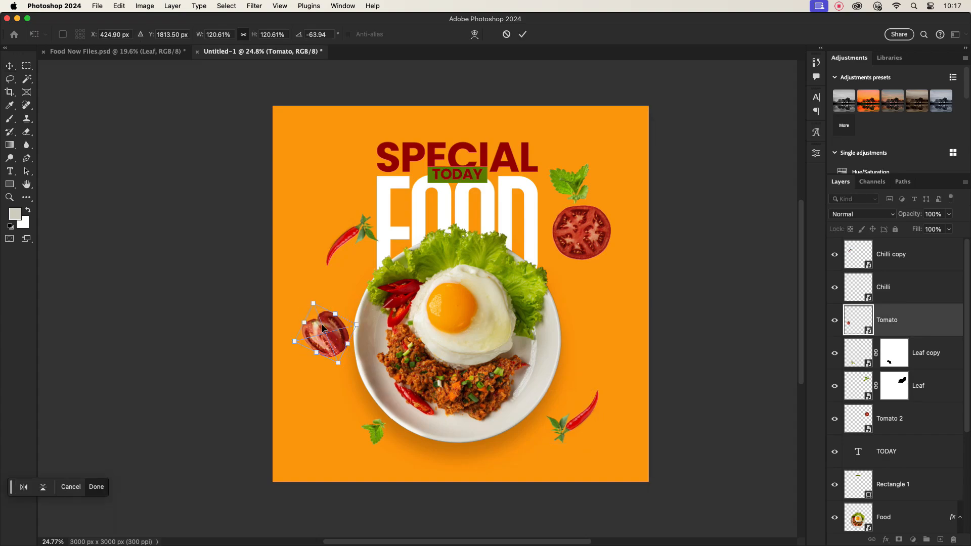
pyautogui.moveTo(347, 344)
pyautogui.mouseDown()
pyautogui.moveTo(361, 348)
pyautogui.moveTo(353, 346)
pyautogui.mouseUp()
pyautogui.moveTo(337, 338); pyautogui.dragTo(341, 338)
pyautogui.click(524, 34)
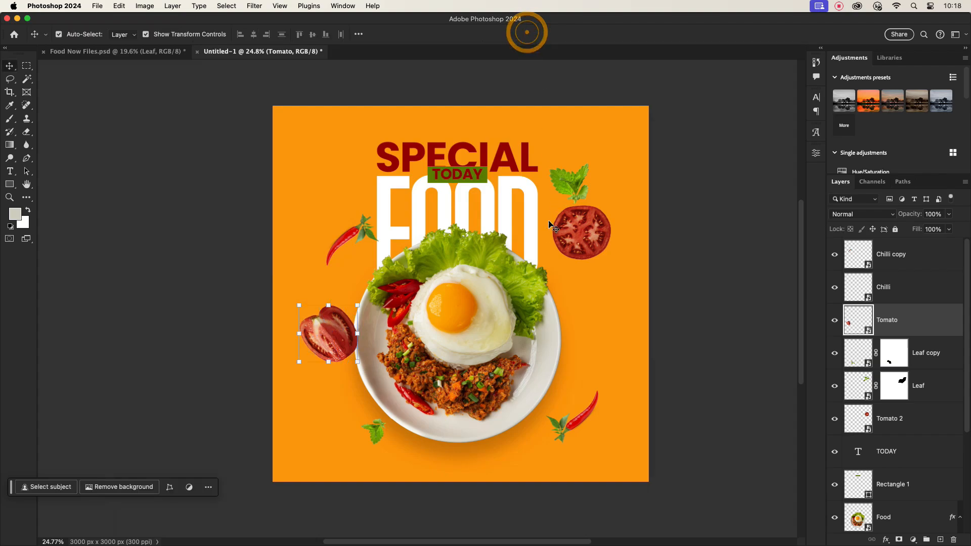
pyautogui.click(234, 217)
# Copy the black Brush texture from Food Now Files.psd into the food post design.
pyautogui.click(572, 232)
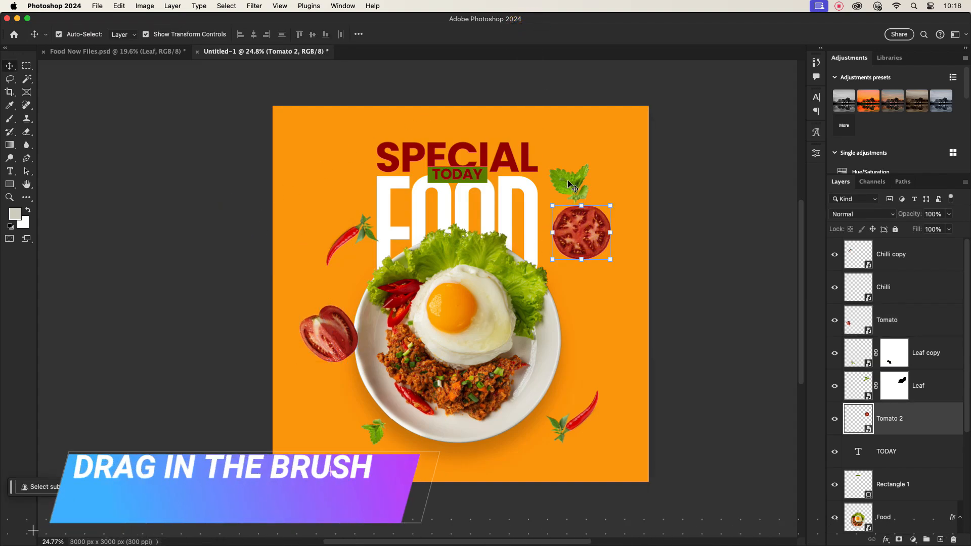
pyautogui.click(581, 310)
pyautogui.click(161, 54)
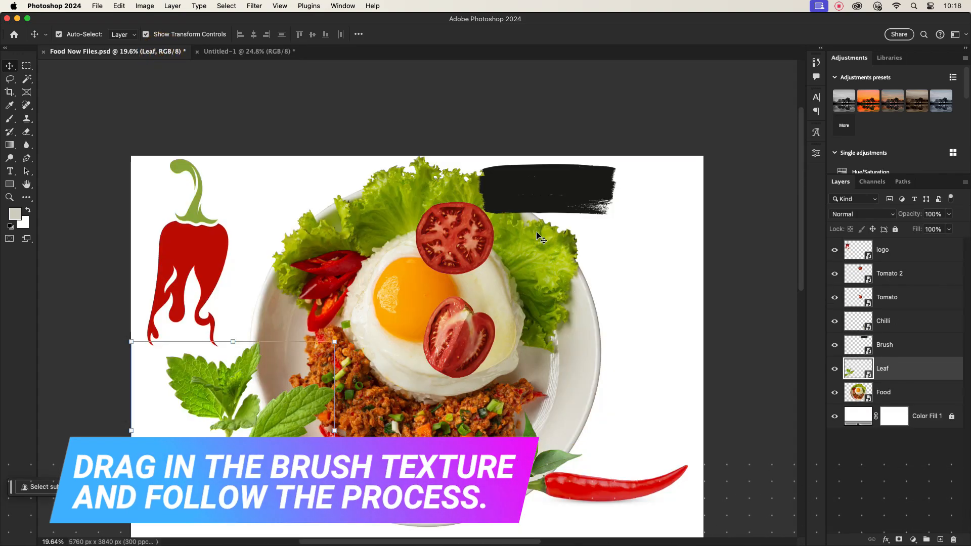
pyautogui.moveTo(522, 185); pyautogui.dragTo(255, 48)
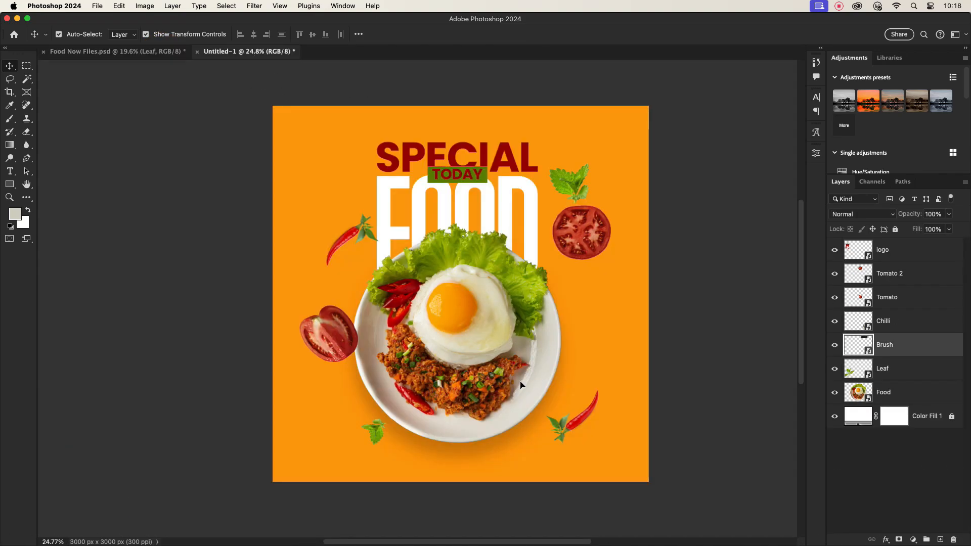
pyautogui.moveTo(521, 384); pyautogui.dragTo(537, 365)
# Reduce the Brush texture to a short block and place it overlapping the plate's right edge below Tomato 2.
pyautogui.moveTo(618, 371)
pyautogui.mouseDown()
pyautogui.moveTo(626, 370)
pyautogui.moveTo(552, 370)
pyautogui.mouseUp()
pyautogui.moveTo(501, 399)
pyautogui.mouseDown()
pyautogui.moveTo(501, 386)
pyautogui.moveTo(566, 357)
pyautogui.mouseUp()
pyautogui.moveTo(513, 342); pyautogui.dragTo(571, 347)
pyautogui.click(523, 34)
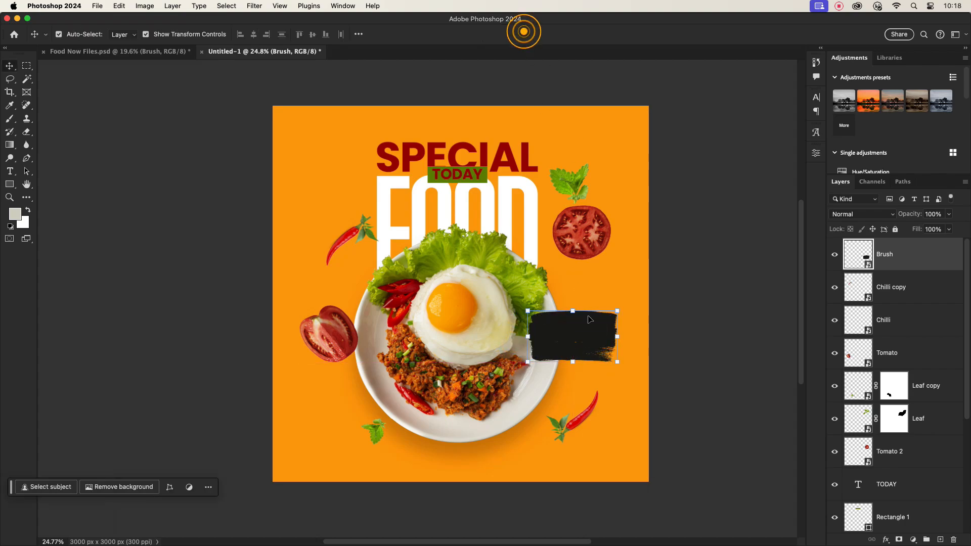
# Give the Brush texture a dark red Color Overlay in Normal mode at 100% opacity.
pyautogui.click(580, 322)
pyautogui.click(941, 254)
pyautogui.click(576, 362)
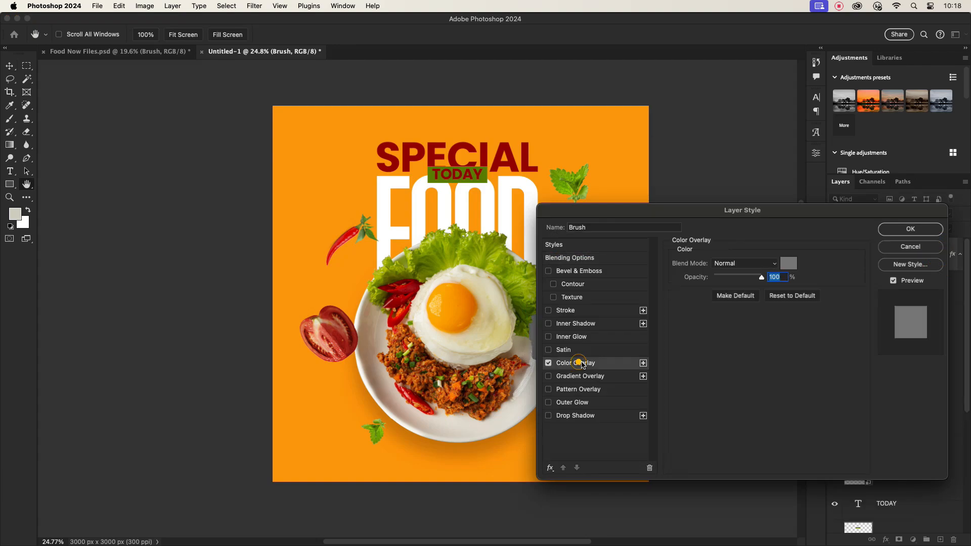
pyautogui.moveTo(642, 213); pyautogui.dragTo(773, 215)
pyautogui.click(919, 263)
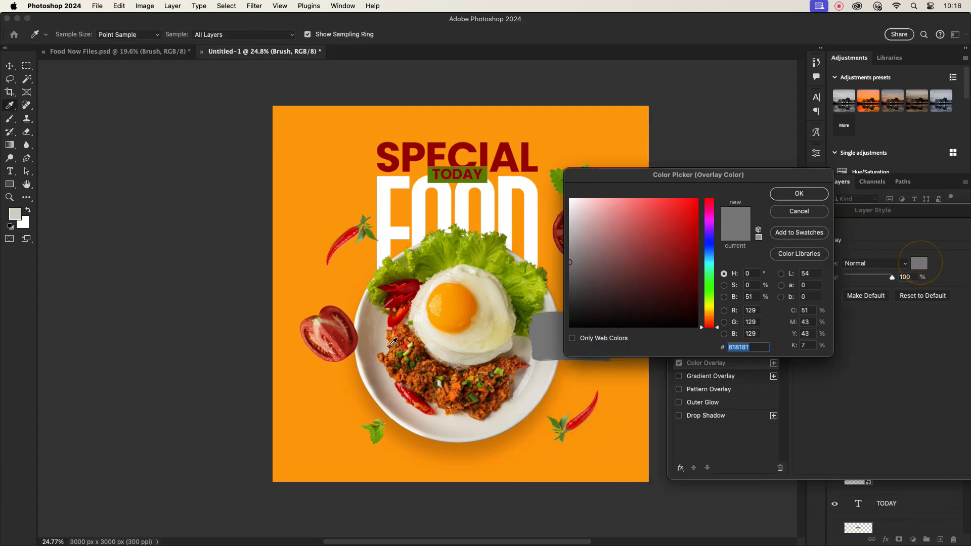
pyautogui.click(404, 302)
pyautogui.click(799, 193)
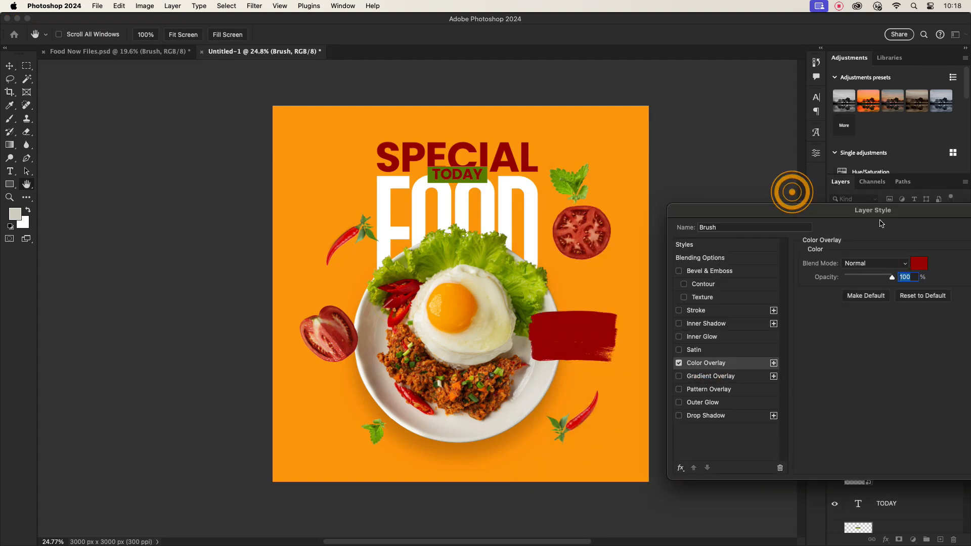
pyautogui.moveTo(869, 211); pyautogui.dragTo(663, 233)
pyautogui.click(835, 246)
pyautogui.click(527, 438)
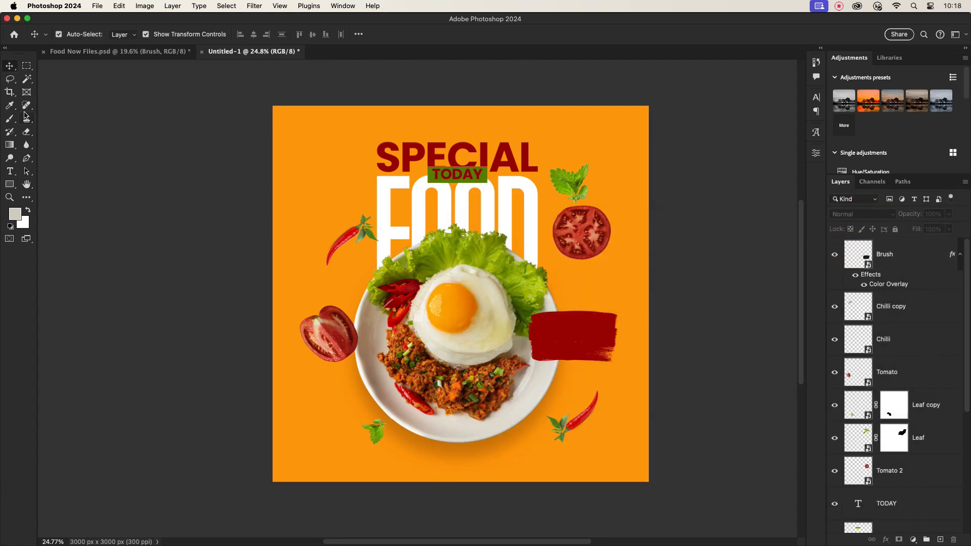
# Create a paragraph text box with placeholder text in the canvas's lower-left area, below the tomato half.
pyautogui.click(382, 157)
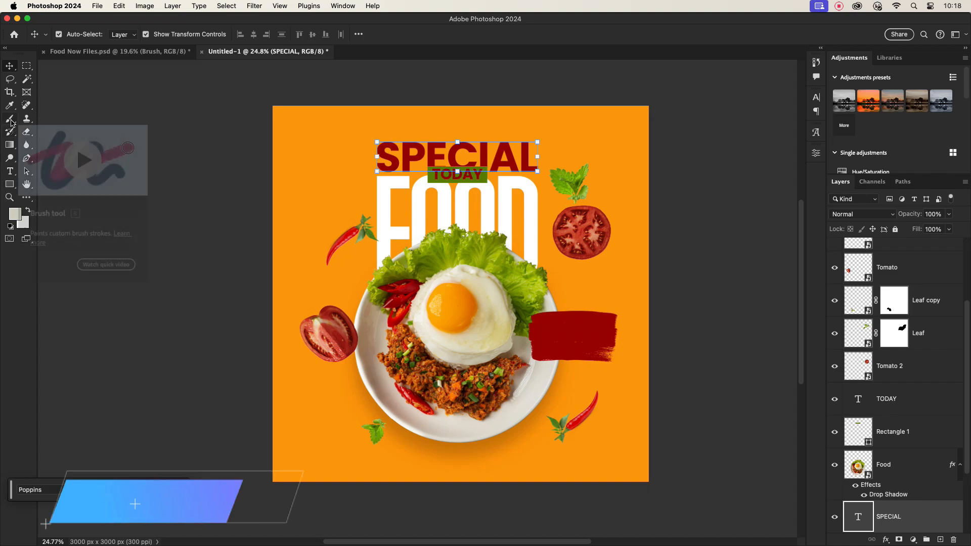
pyautogui.click(10, 172)
pyautogui.moveTo(288, 390); pyautogui.dragTo(351, 438)
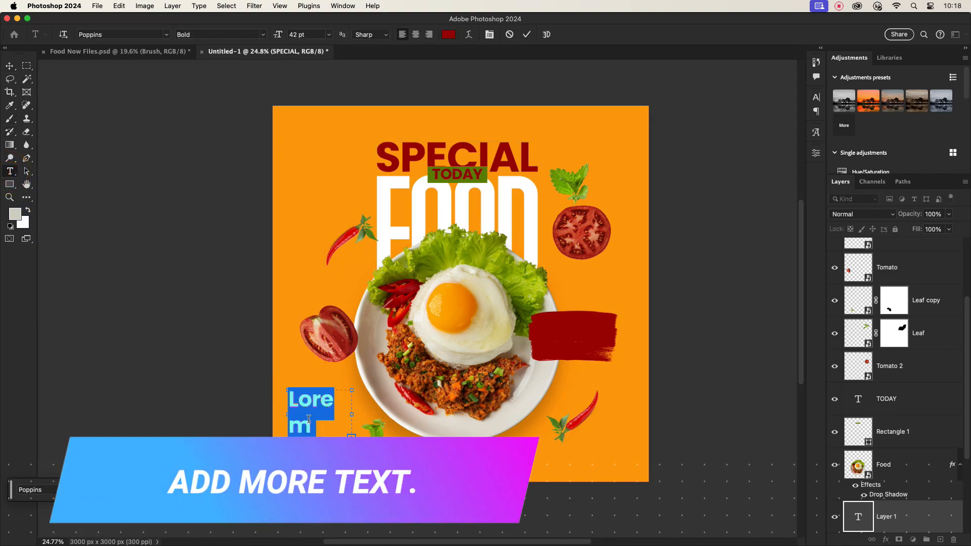
# Set the placeholder paragraph to 10 pt Poppins Regular.
pyautogui.click(817, 97)
pyautogui.click(733, 126)
pyautogui.click(716, 152)
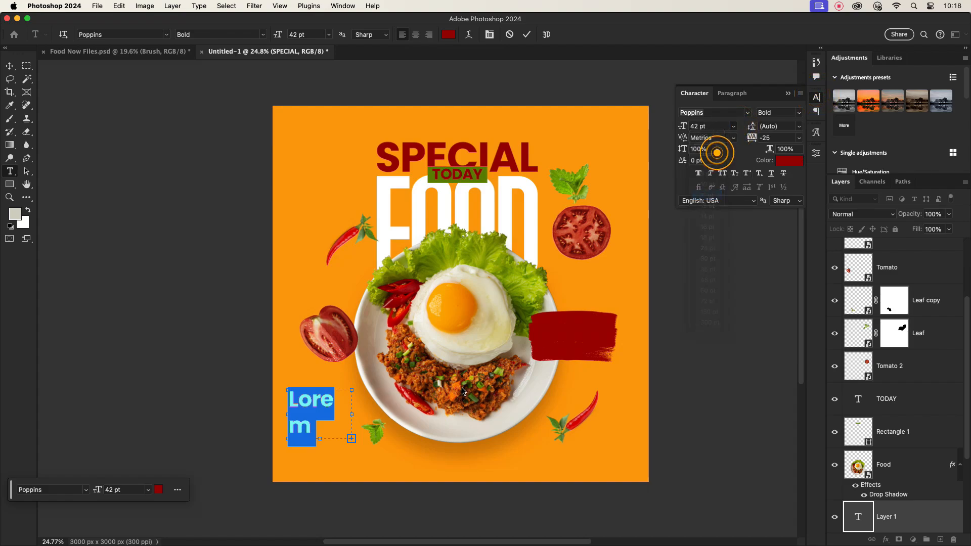
pyautogui.click(738, 126)
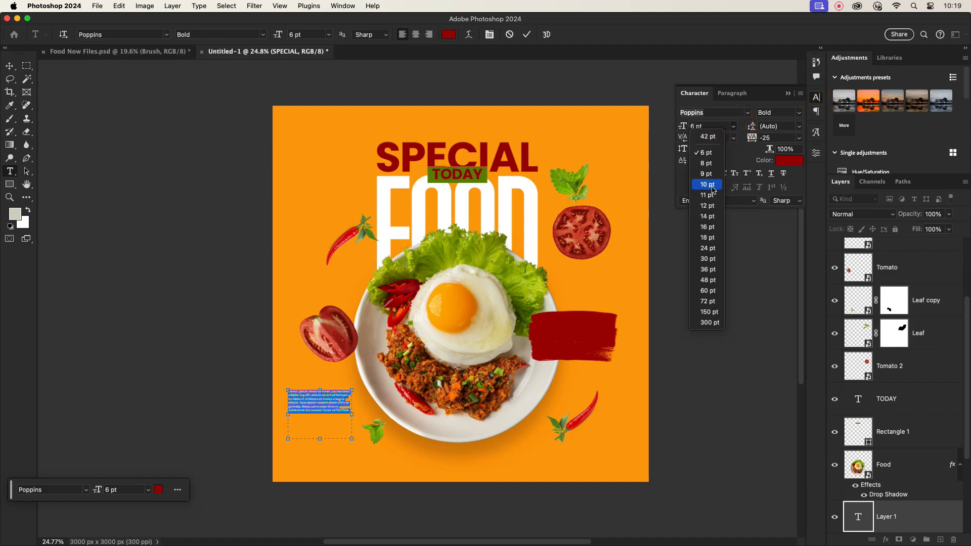
pyautogui.click(715, 190)
pyautogui.click(9, 66)
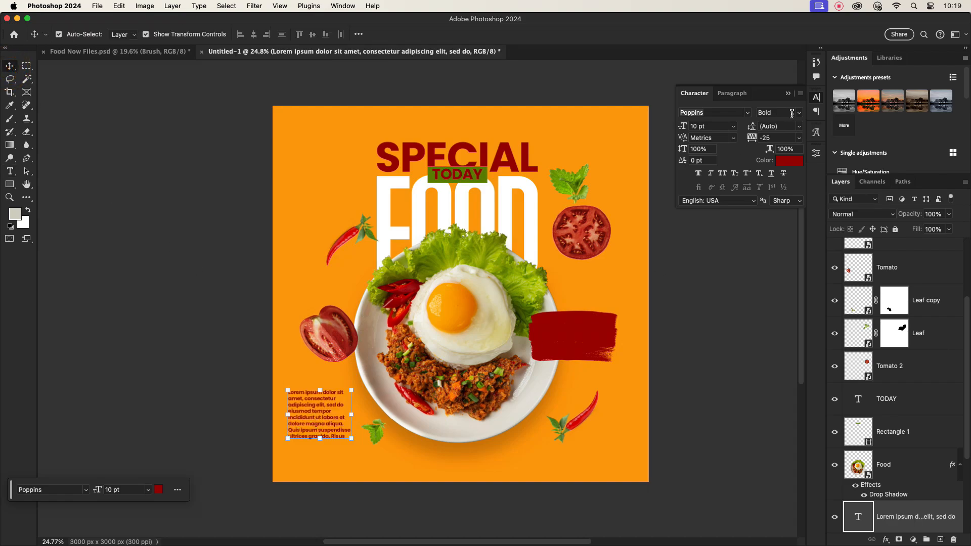
pyautogui.click(792, 113)
pyautogui.click(763, 156)
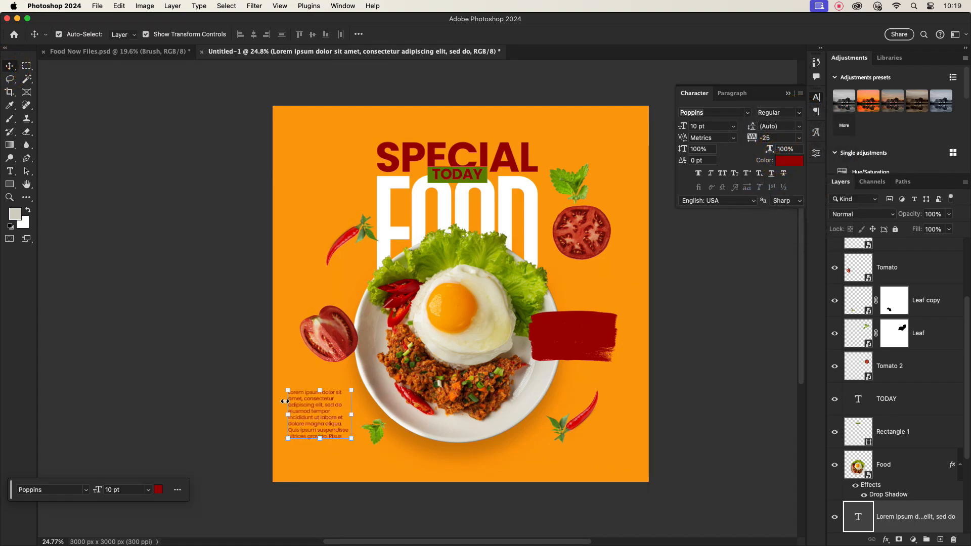
# Move the placeholder paragraph slightly up and to the right, and color it 2e2626.
pyautogui.click(11, 68)
pyautogui.moveTo(306, 415); pyautogui.dragTo(314, 403)
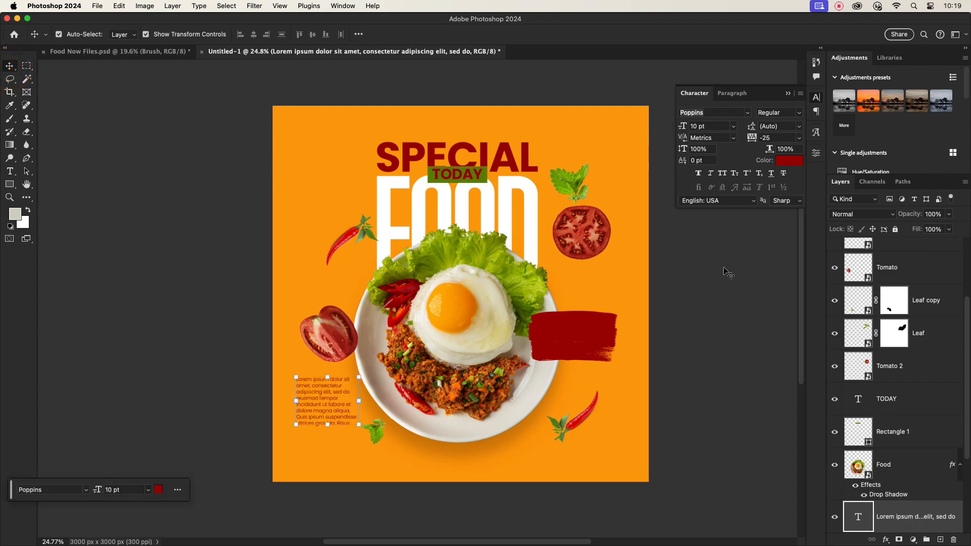
pyautogui.click(786, 161)
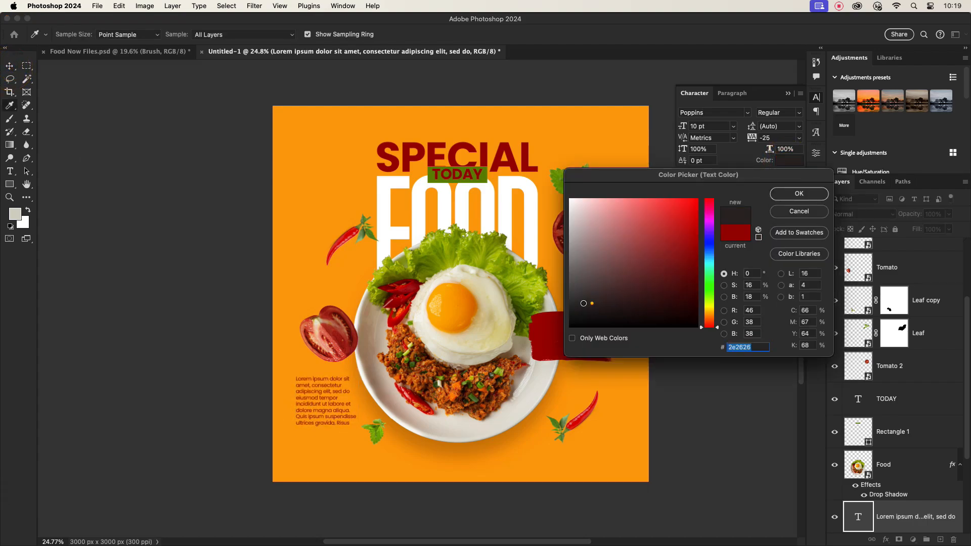
pyautogui.click(800, 199)
# Shorten the placeholder text box to five lines and shift it down beside the small leaf.
pyautogui.click(357, 465)
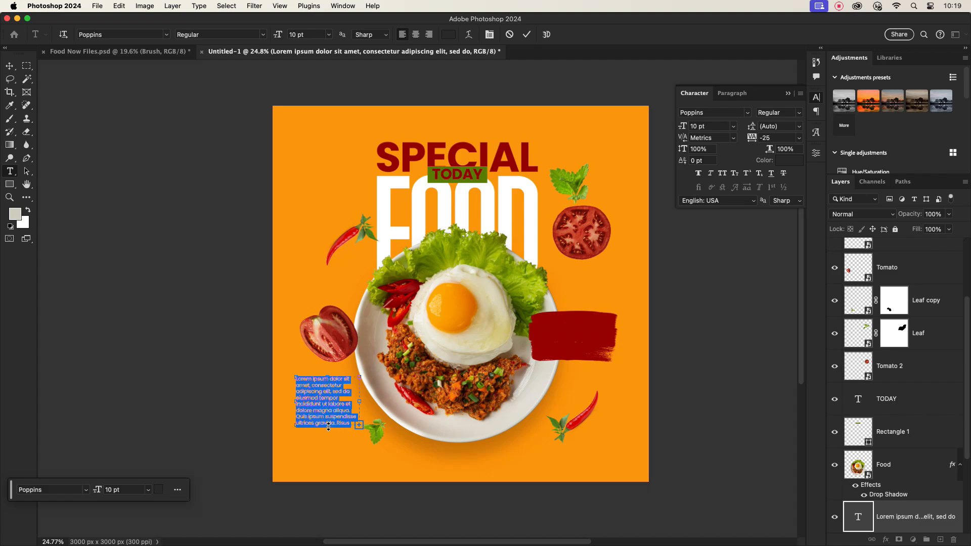
pyautogui.moveTo(329, 427); pyautogui.dragTo(319, 411)
pyautogui.click(526, 35)
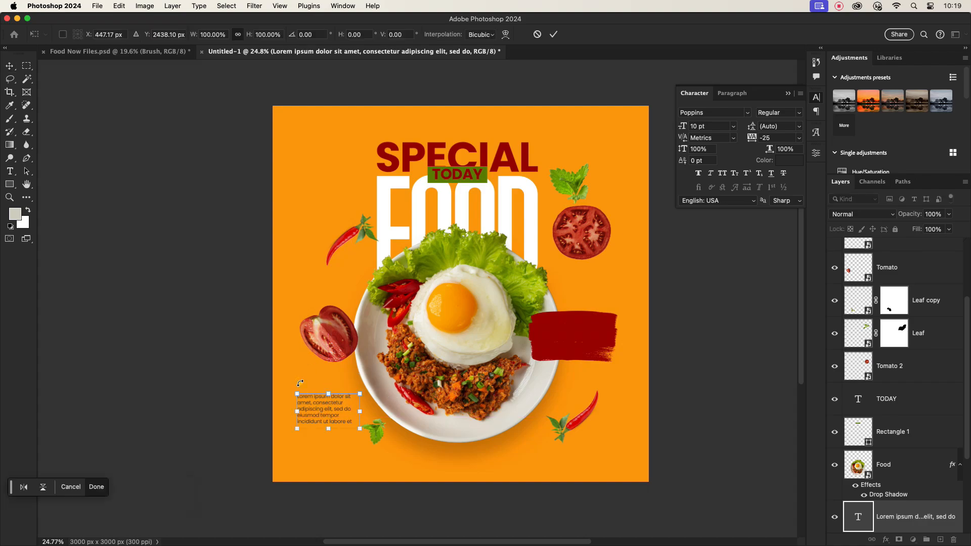
# Add the text "Tasty" and enlarge it to 36.24 pt directly above the placeholder paragraph.
pyautogui.click(10, 171)
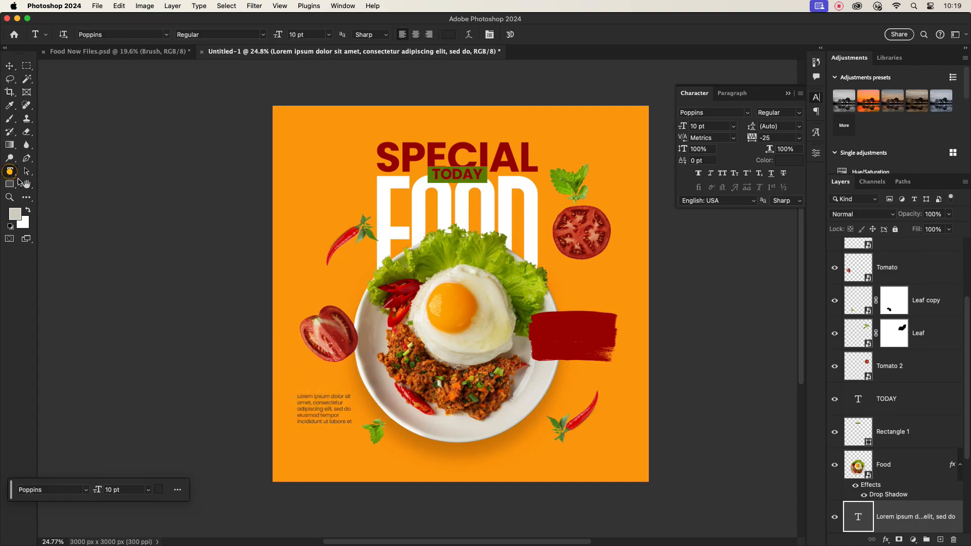
pyautogui.click(322, 471)
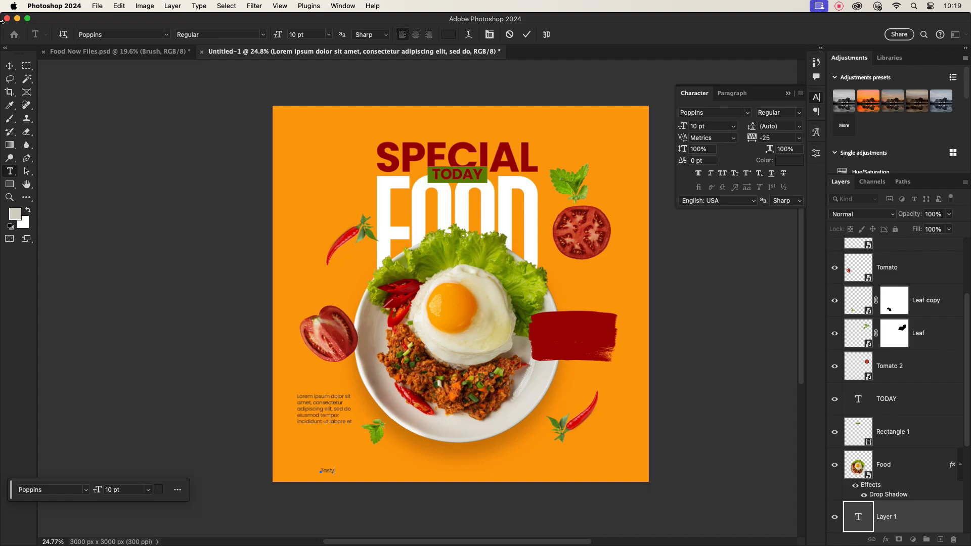
pyautogui.click(10, 65)
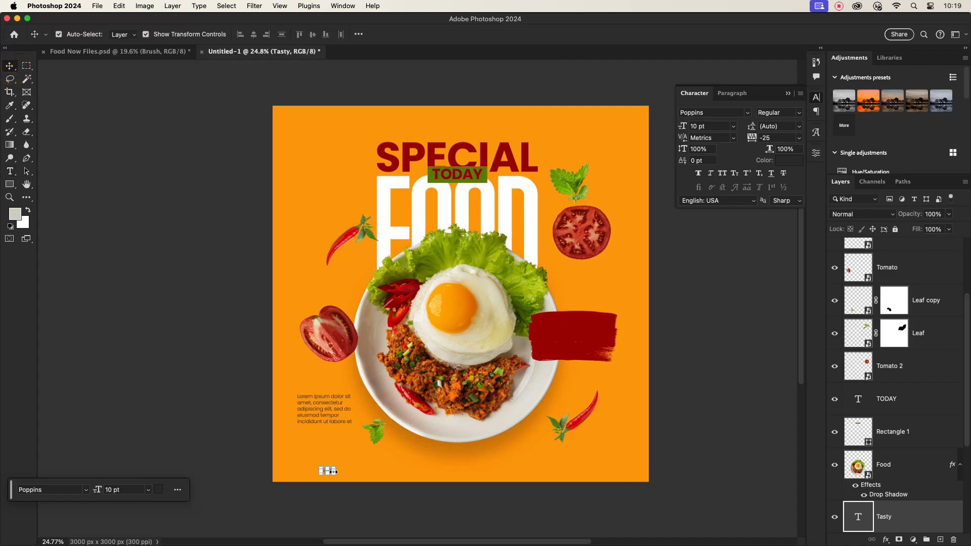
pyautogui.moveTo(334, 470); pyautogui.dragTo(330, 388)
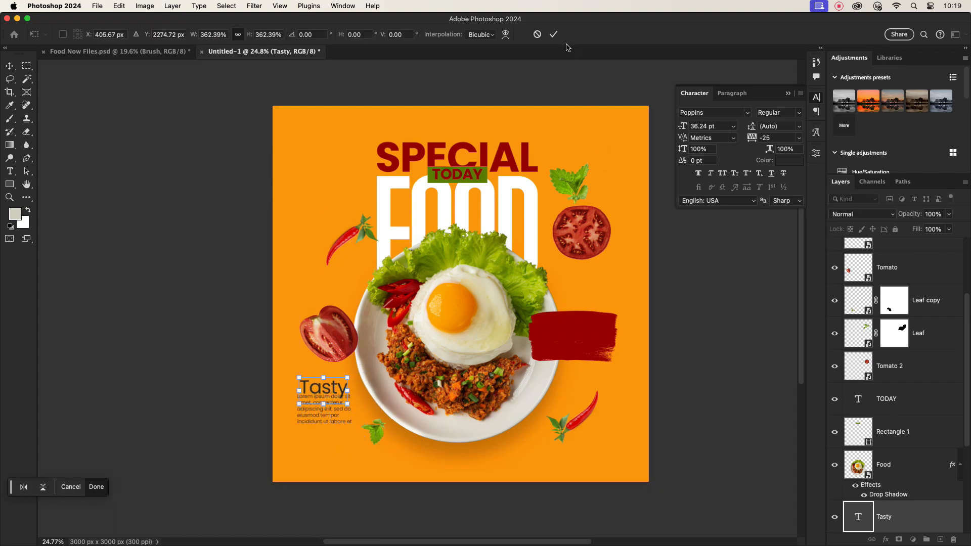
pyautogui.click(553, 34)
# Align the "Tasty" heading with the paragraph's left edge and change its font to Amsterdam Signature.
pyautogui.scroll(5, 345, 397)
pyautogui.moveTo(336, 373); pyautogui.dragTo(327, 373)
pyautogui.click(722, 114)
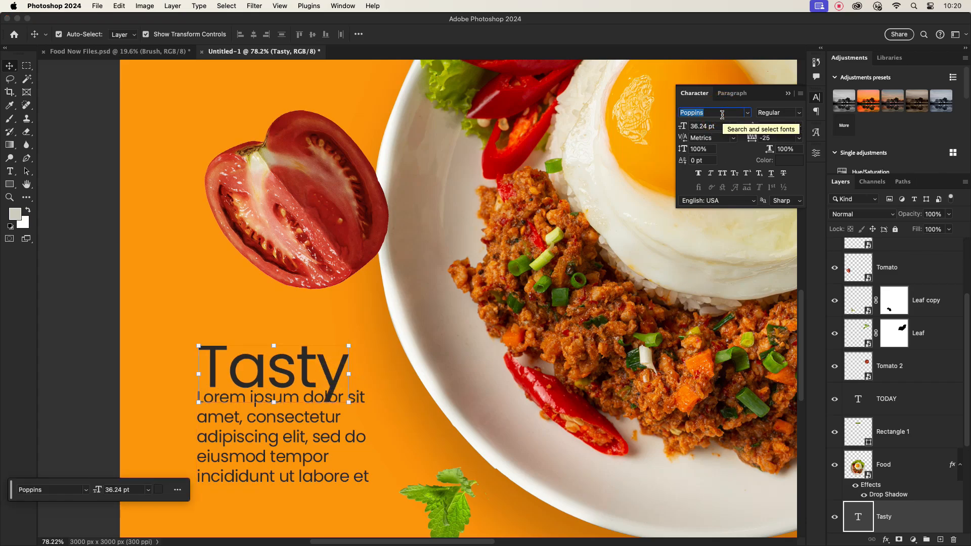
pyautogui.click(747, 113)
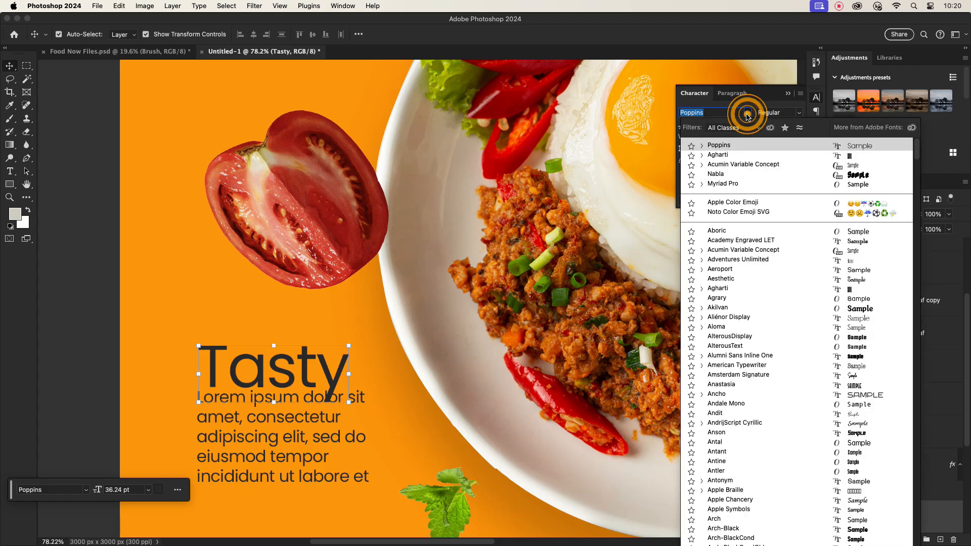
pyautogui.click(747, 374)
# Set the "Tasty" heading's tracking to 100 and nudge it up and to the right.
pyautogui.click(799, 138)
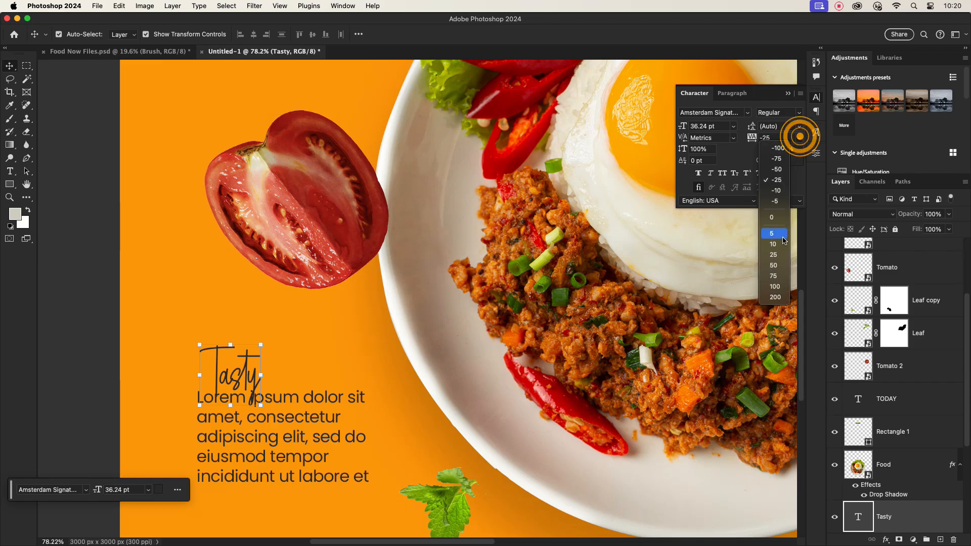
pyautogui.click(774, 286)
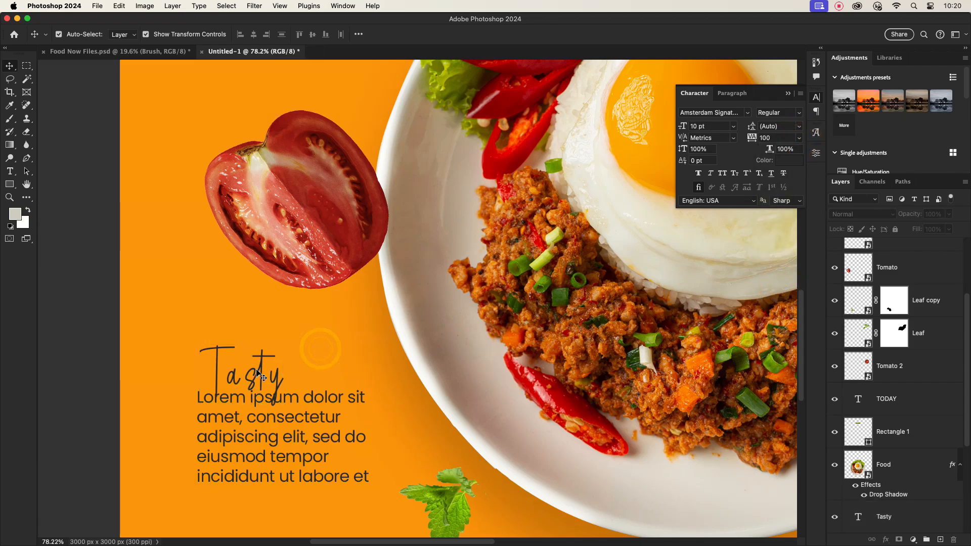
pyautogui.moveTo(263, 357); pyautogui.dragTo(271, 347)
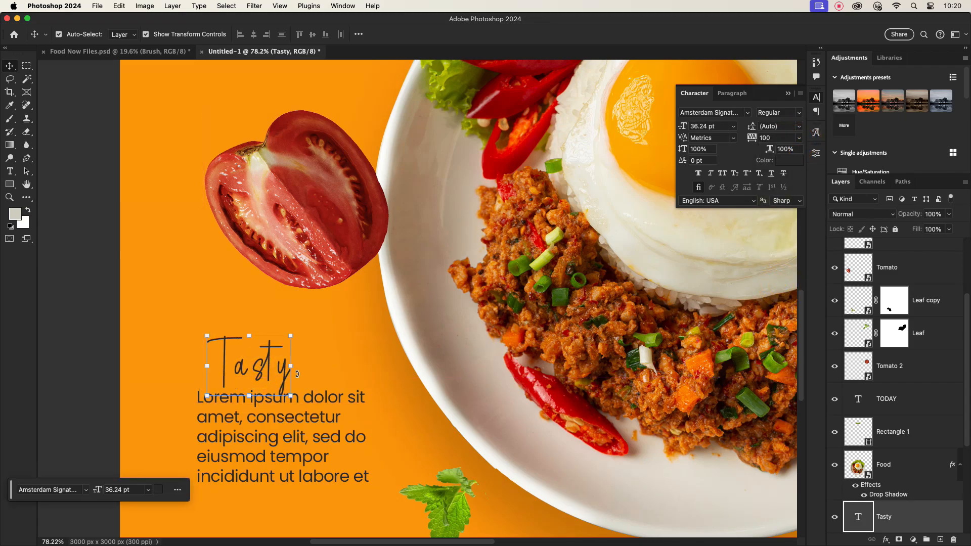
# Recolor the "Tasty" heading green (#82bd02), sampled from the small leaf beside the paragraph.
pyautogui.click(791, 162)
pyautogui.click(710, 299)
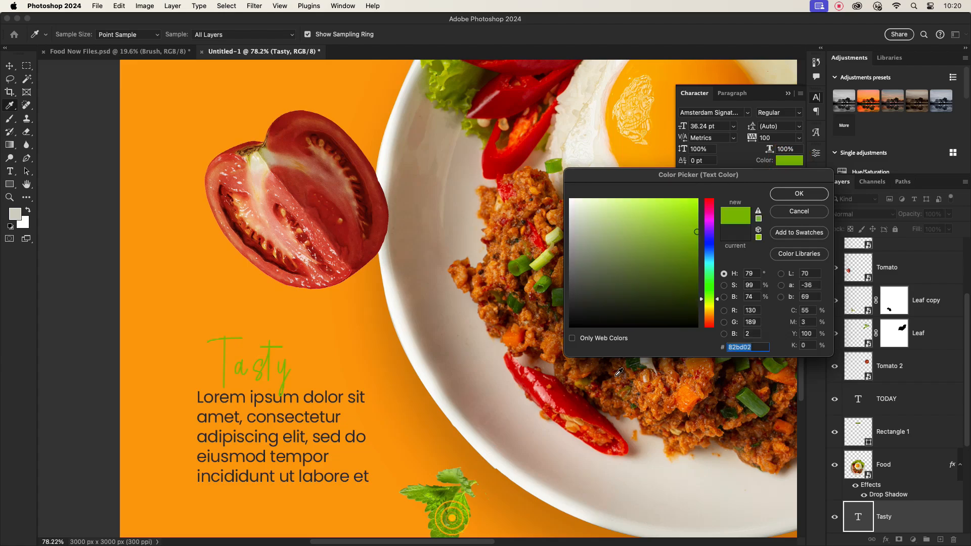
pyautogui.click(798, 194)
pyautogui.click(697, 172)
pyautogui.click(328, 358)
pyautogui.scroll(-3, 344, 366)
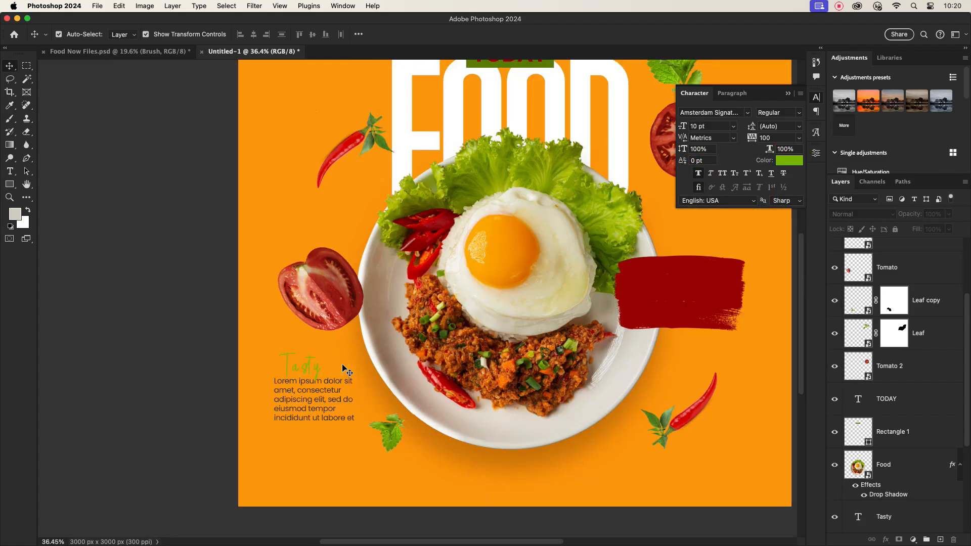
pyautogui.scroll(2, 328, 371)
# Change the "Tasty" heading's color to white (#ffffff).
pyautogui.click(308, 371)
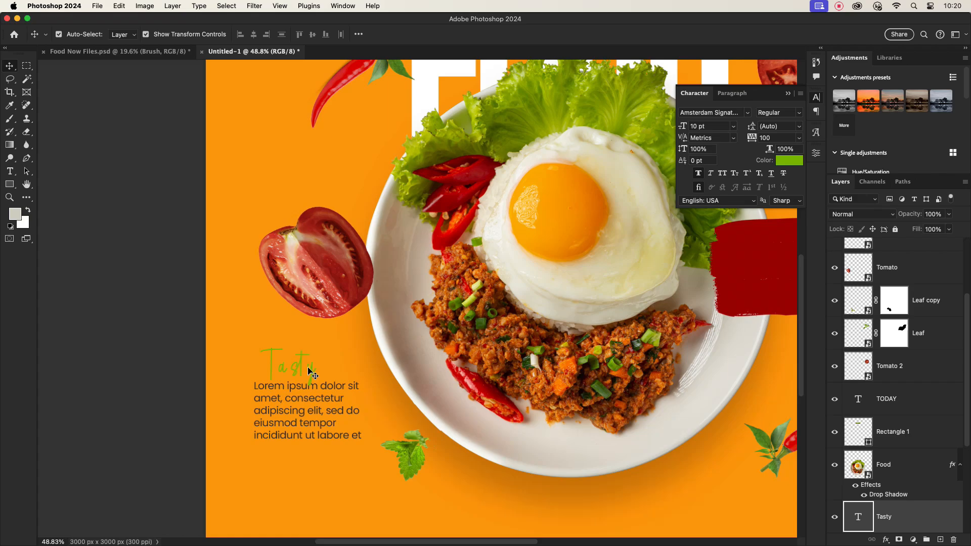
pyautogui.click(790, 160)
pyautogui.click(570, 199)
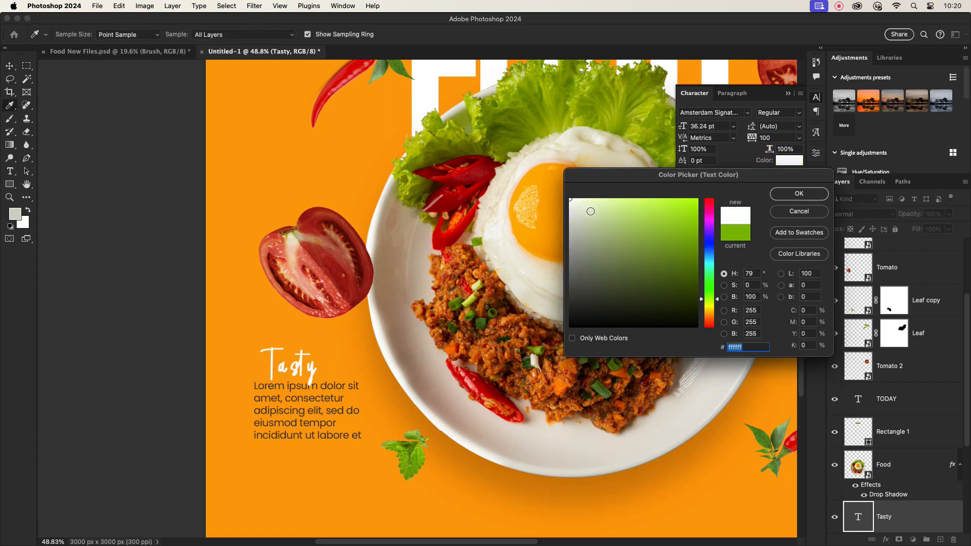
pyautogui.click(799, 193)
pyautogui.click(329, 430)
pyautogui.scroll(-2, 349, 457)
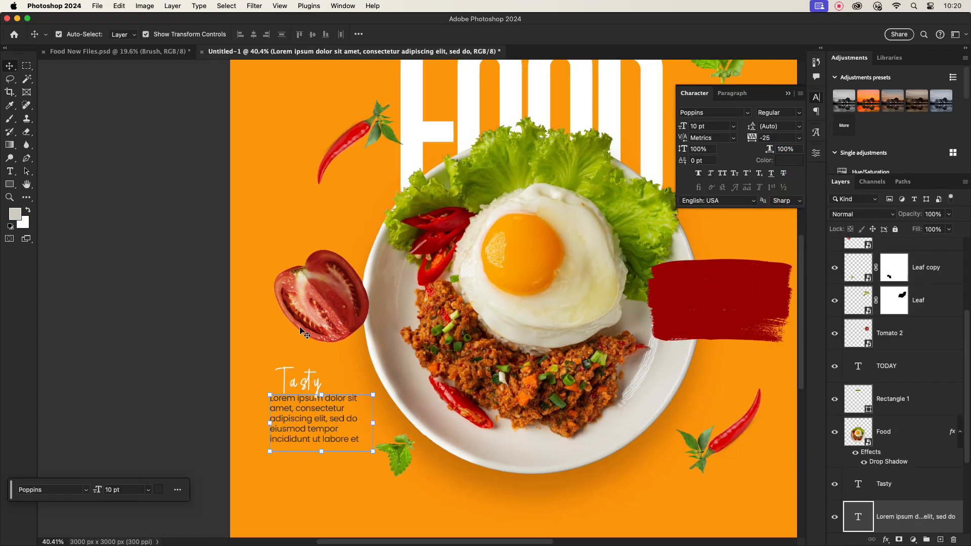
pyautogui.scroll(-3, 300, 329)
pyautogui.click(433, 456)
pyautogui.scroll(-2, 513, 354)
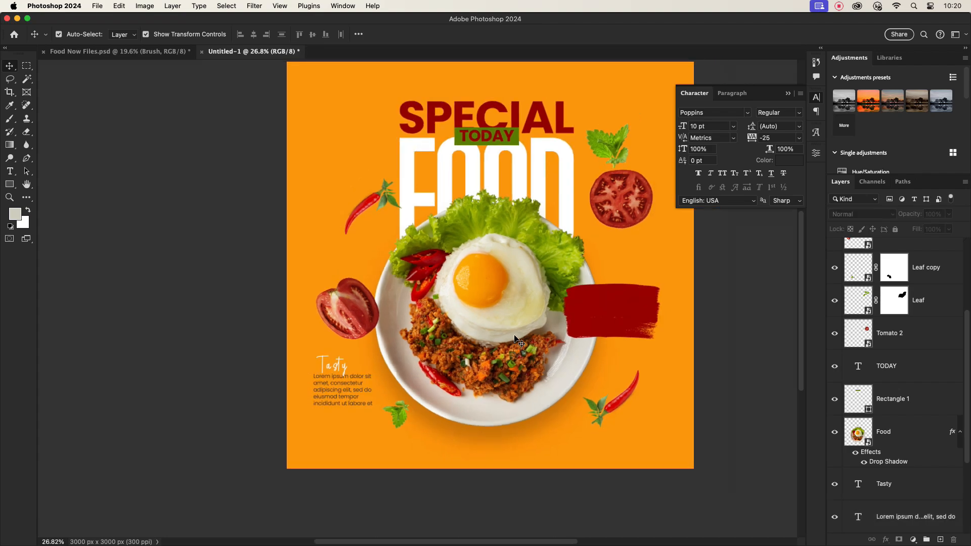
# Add the text "AS LOW AS" at 10 pt in white on the upper part of the red brush stroke.
pyautogui.scroll(2, 517, 340)
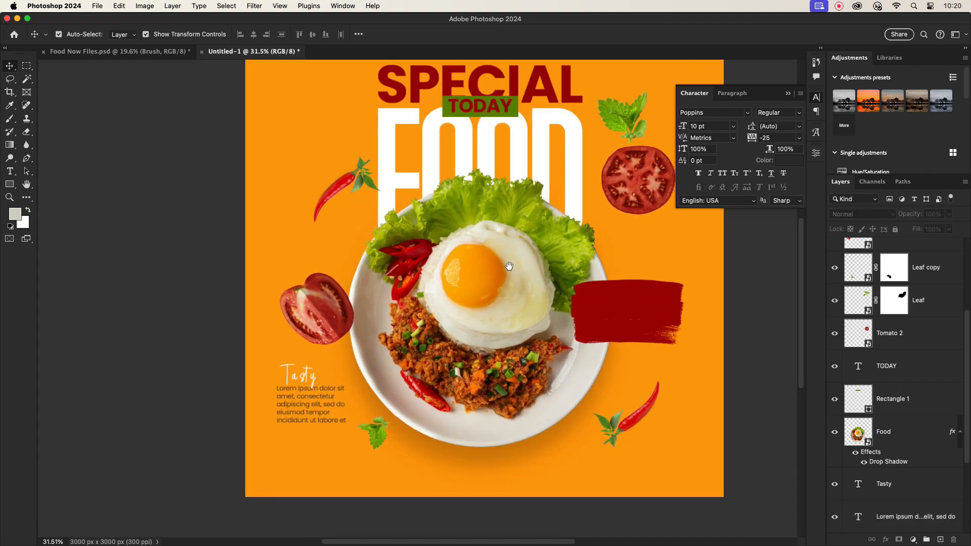
pyautogui.moveTo(509, 266); pyautogui.dragTo(432, 261)
pyautogui.click(9, 171)
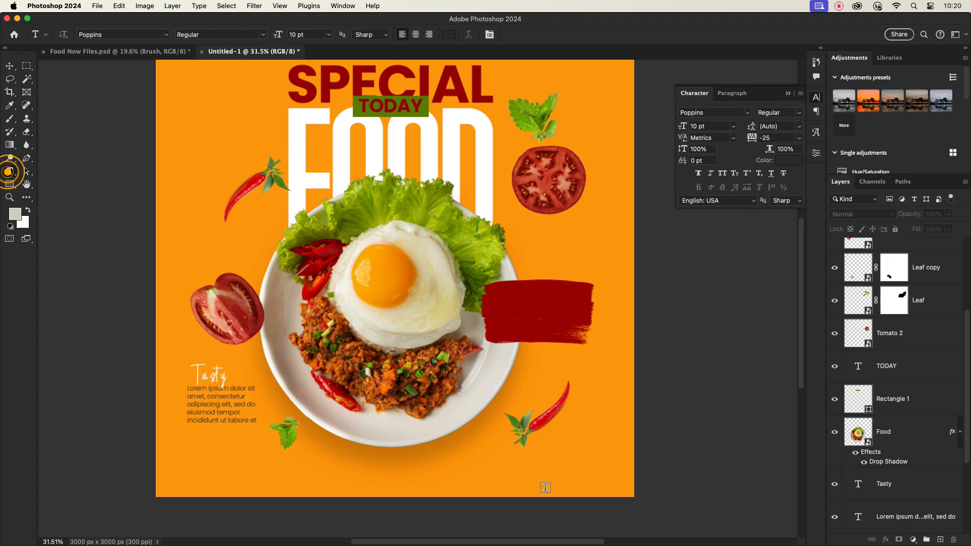
pyautogui.click(428, 486)
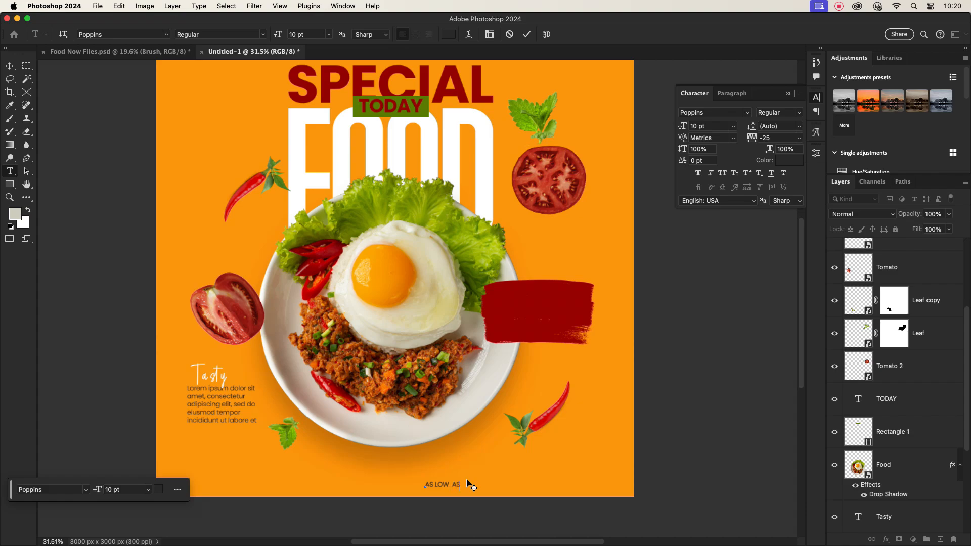
pyautogui.click(9, 67)
pyautogui.moveTo(444, 484)
pyautogui.mouseDown()
pyautogui.moveTo(523, 307)
pyautogui.moveTo(540, 299)
pyautogui.mouseUp()
pyautogui.click(789, 160)
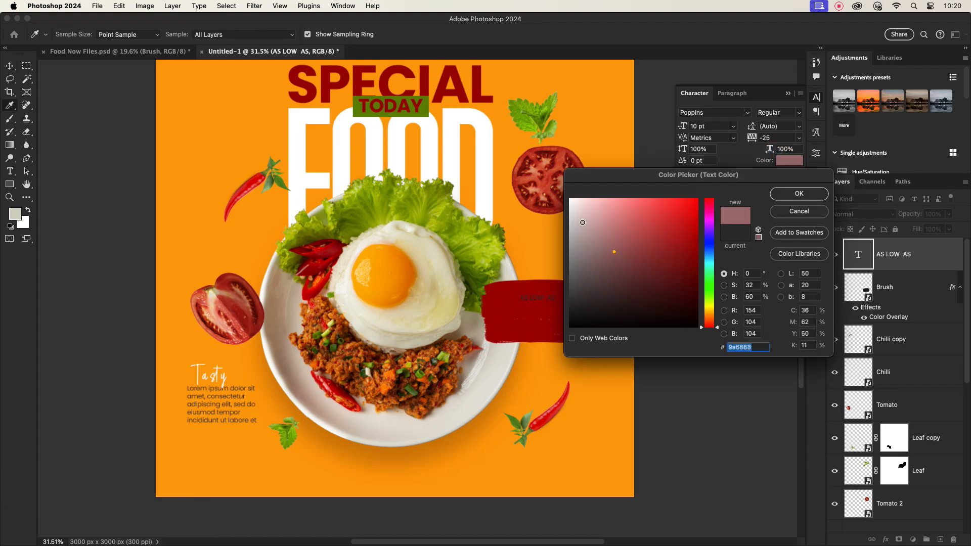
pyautogui.click(799, 193)
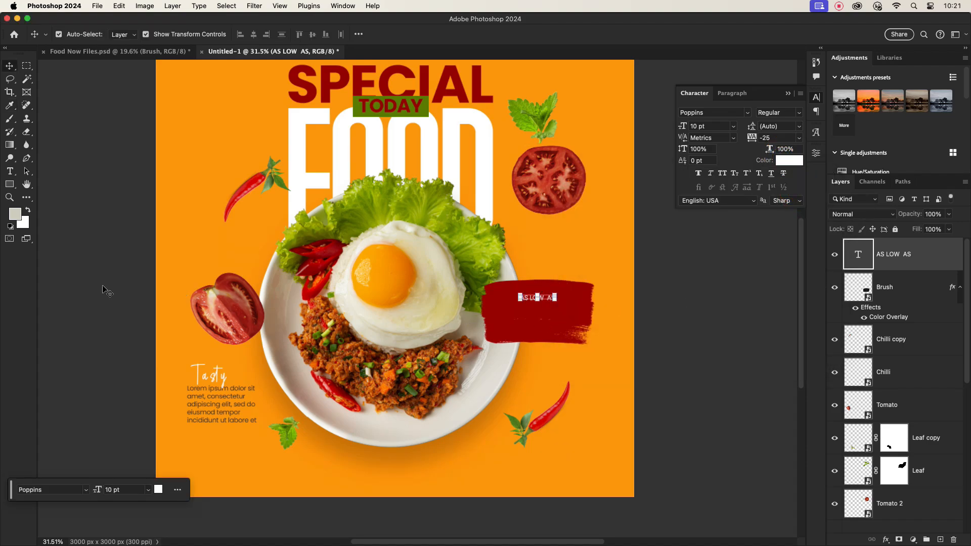
# Add a separate "$15" text at 10 pt on the empty orange area below the plate.
pyautogui.click(9, 171)
pyautogui.click(481, 476)
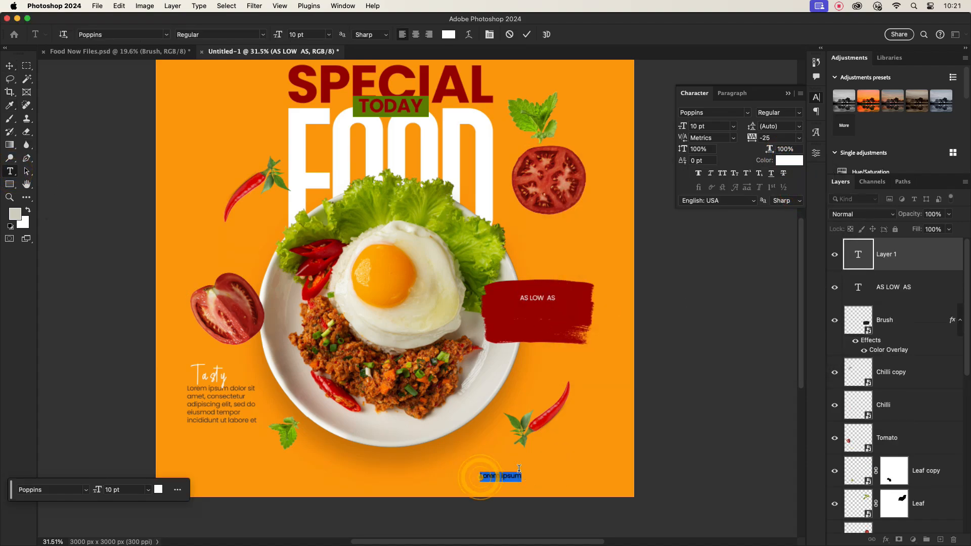
pyautogui.press('BackSpace')
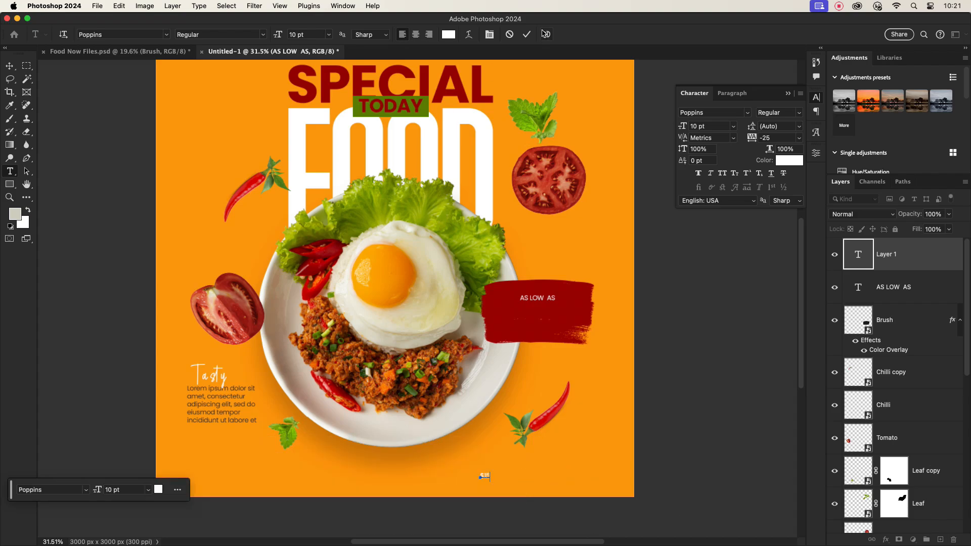
pyautogui.click(527, 35)
pyautogui.click(8, 66)
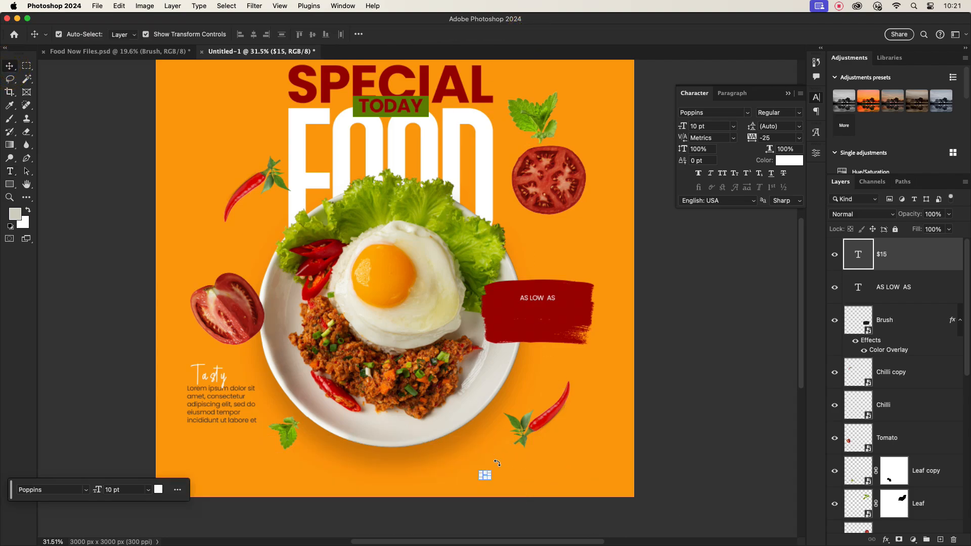
# Move the "$15" text onto the red brush stroke under "AS LOW AS" and enlarge it to 57.73 pt.
pyautogui.moveTo(492, 475)
pyautogui.mouseDown()
pyautogui.moveTo(536, 476)
pyautogui.moveTo(561, 328)
pyautogui.mouseUp()
pyautogui.press('super+z')
pyautogui.click(554, 34)
pyautogui.click(578, 260)
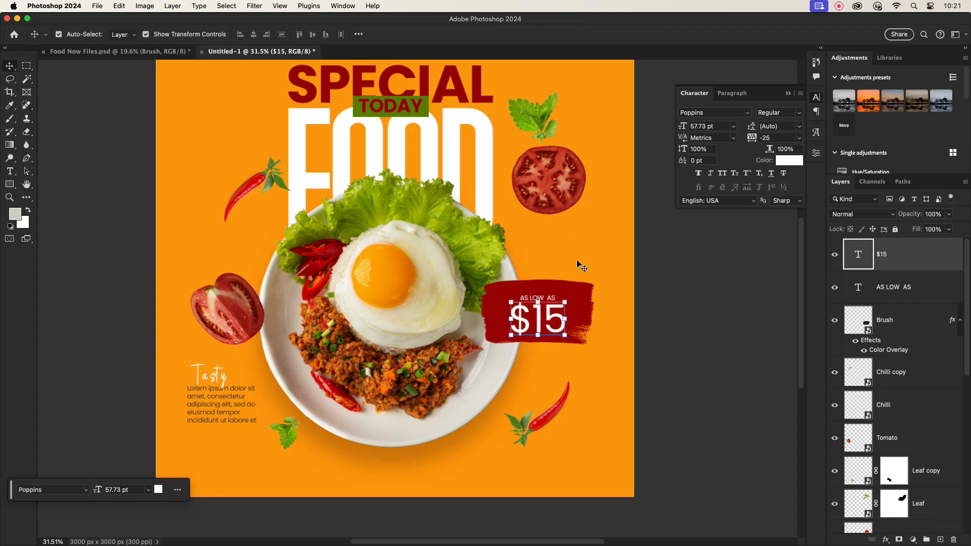
# Set the "$15" price text to the Bold weight of Poppins.
pyautogui.click(554, 321)
pyautogui.click(801, 115)
pyautogui.click(770, 191)
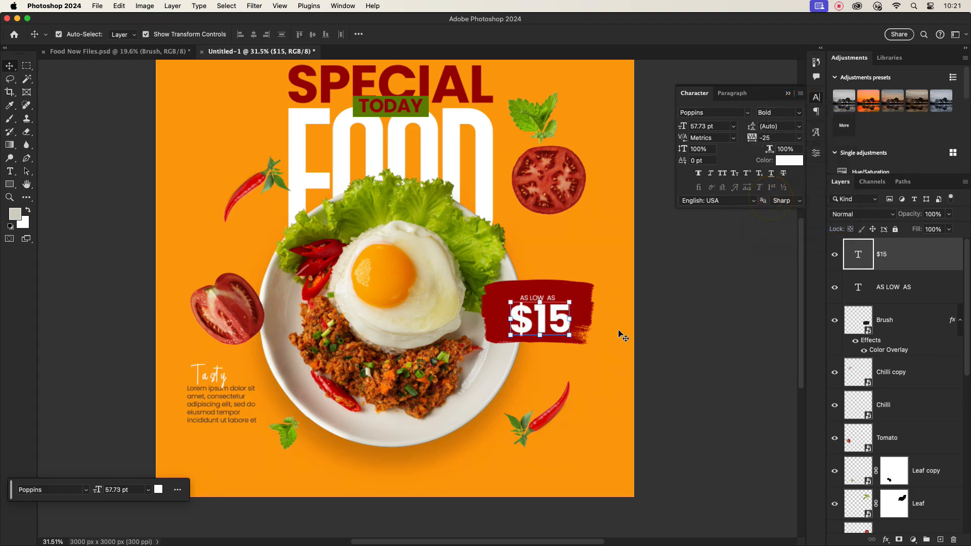
pyautogui.click(585, 259)
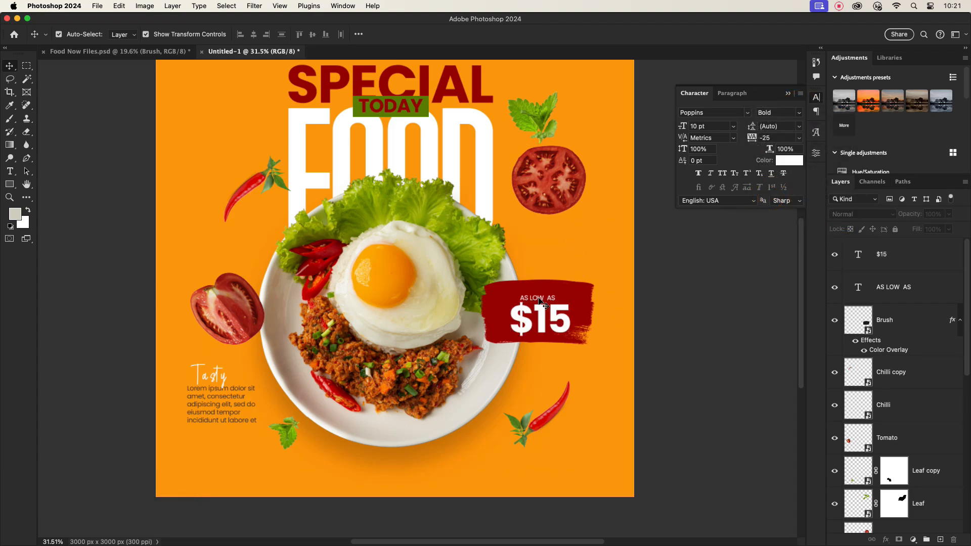
# Move "AS LOW AS" up slightly on the brush stroke and center the "$15" price beneath it.
pyautogui.scroll(5, 540, 302)
pyautogui.moveTo(540, 301); pyautogui.dragTo(539, 290)
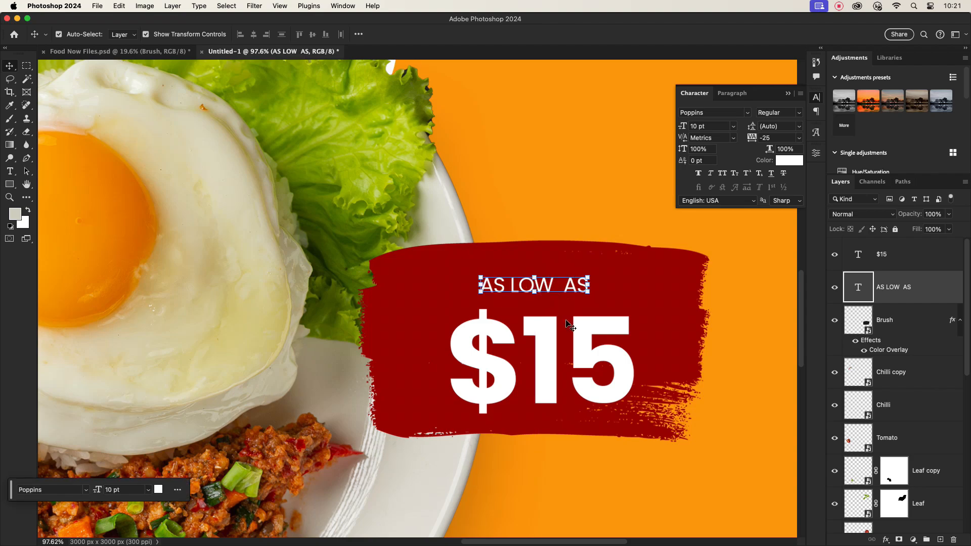
pyautogui.moveTo(548, 356)
pyautogui.mouseDown()
pyautogui.moveTo(533, 334)
pyautogui.moveTo(542, 354)
pyautogui.mouseUp()
pyautogui.click(539, 284)
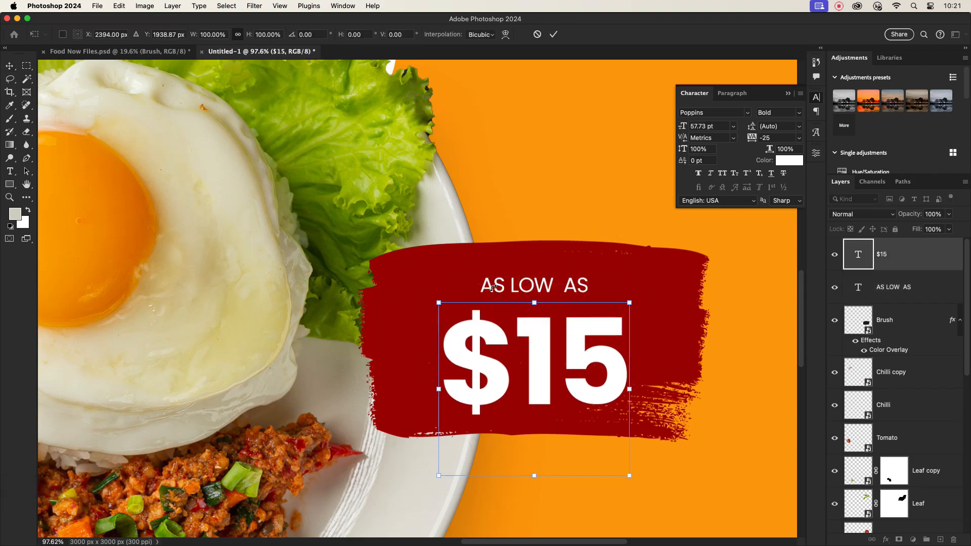
pyautogui.click(557, 33)
# Insert "TODAY" before "AS LOW AS" in the line above the price.
pyautogui.doubleClick(488, 284)
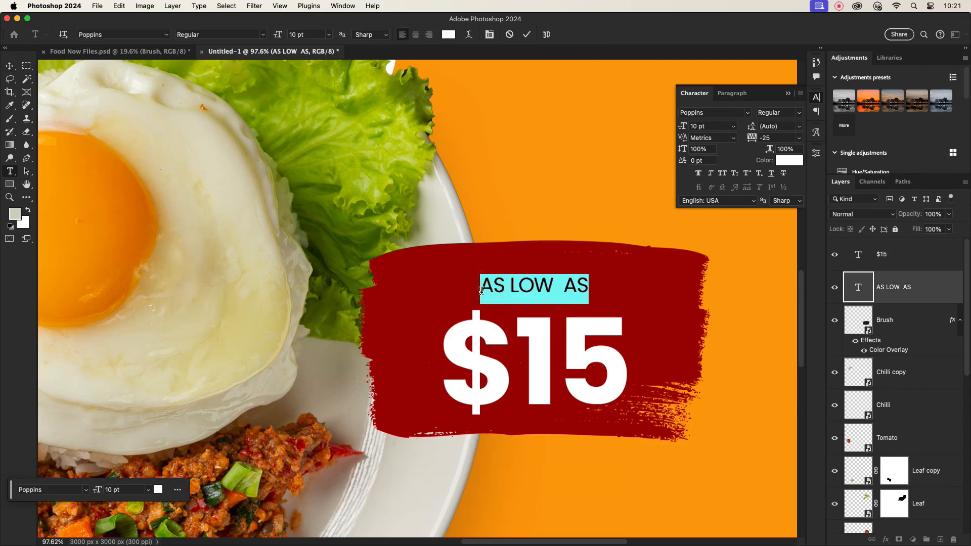
pyautogui.click(479, 292)
pyautogui.write('TODAY')
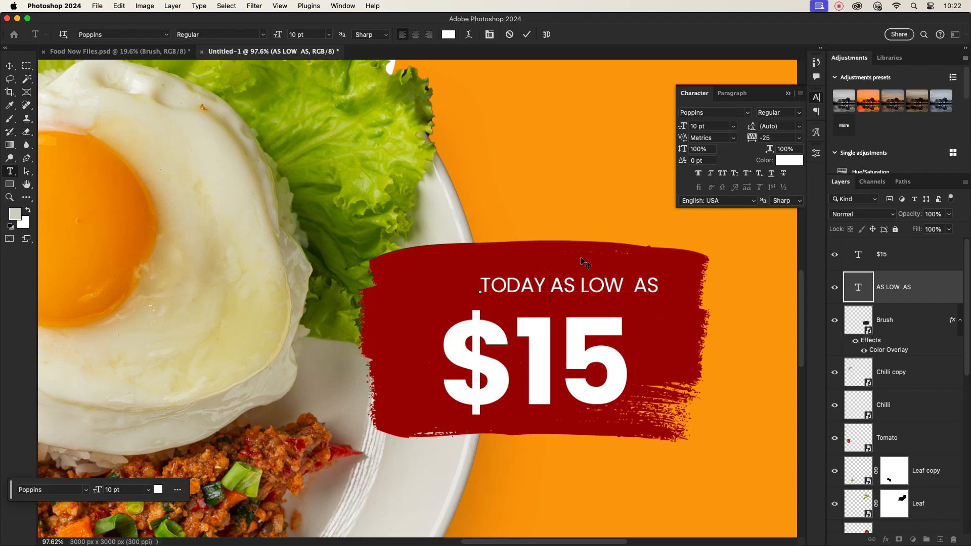
pyautogui.click(527, 35)
# Center the "TODAY AS LOW AS" line on the brush stroke and move "$15" up directly beneath it, aligning their left edges.
pyautogui.press('v')
pyautogui.moveTo(580, 291); pyautogui.dragTo(547, 293)
pyautogui.moveTo(579, 360); pyautogui.dragTo(577, 343)
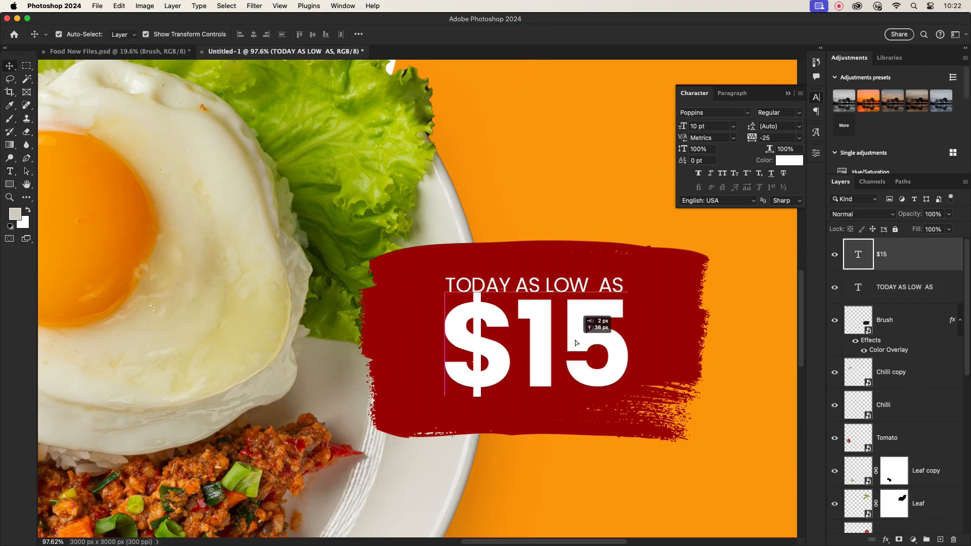
pyautogui.click(666, 336)
pyautogui.scroll(-5, 663, 337)
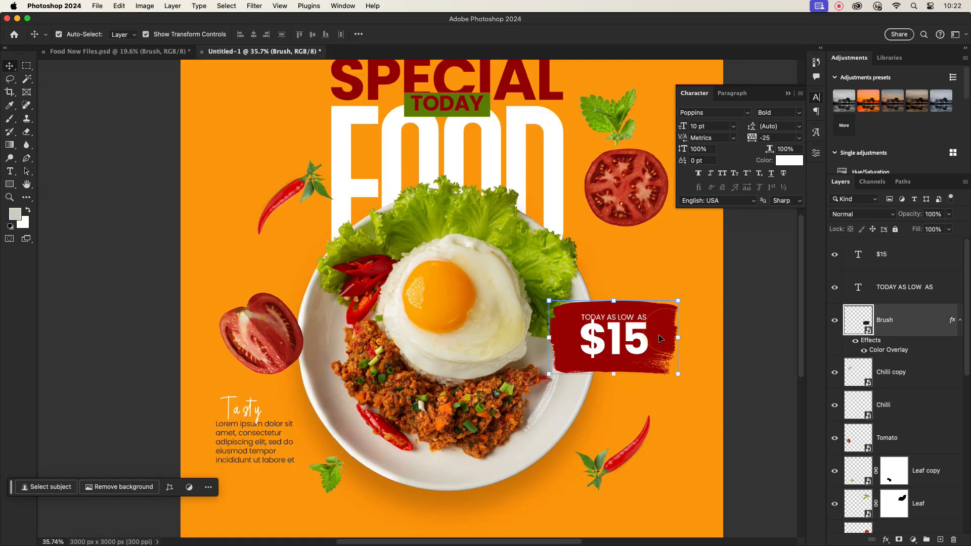
pyautogui.click(637, 415)
# Add the text "CONTACT US" in white Poppins Bold at 10 pt in the poster's lower left corner.
pyautogui.scroll(-2, 607, 400)
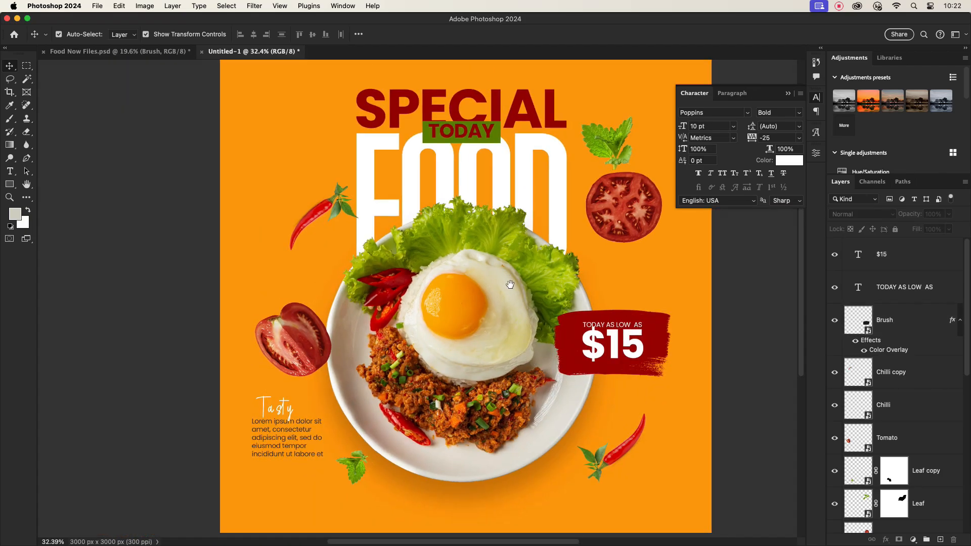
pyautogui.scroll(-1, 514, 292)
pyautogui.scroll(-5, 502, 333)
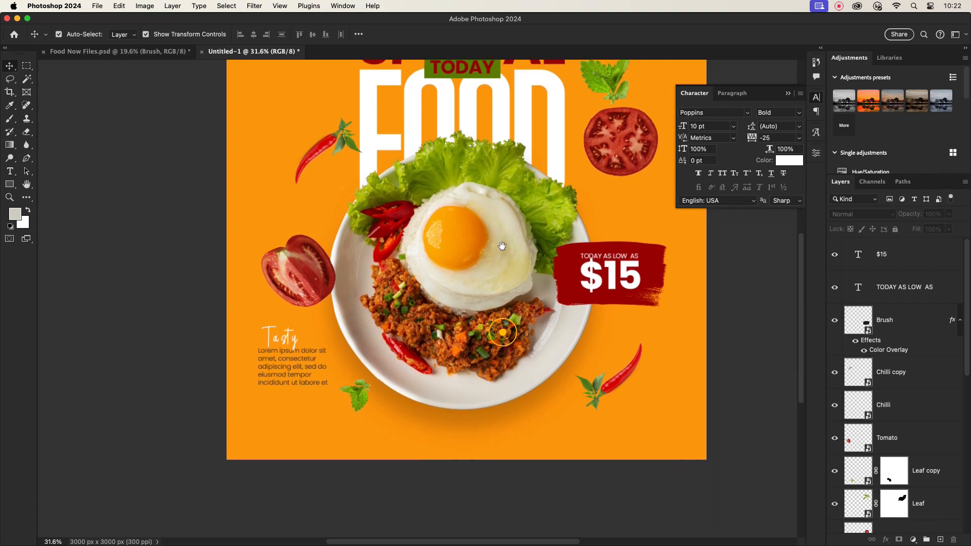
pyautogui.click(891, 265)
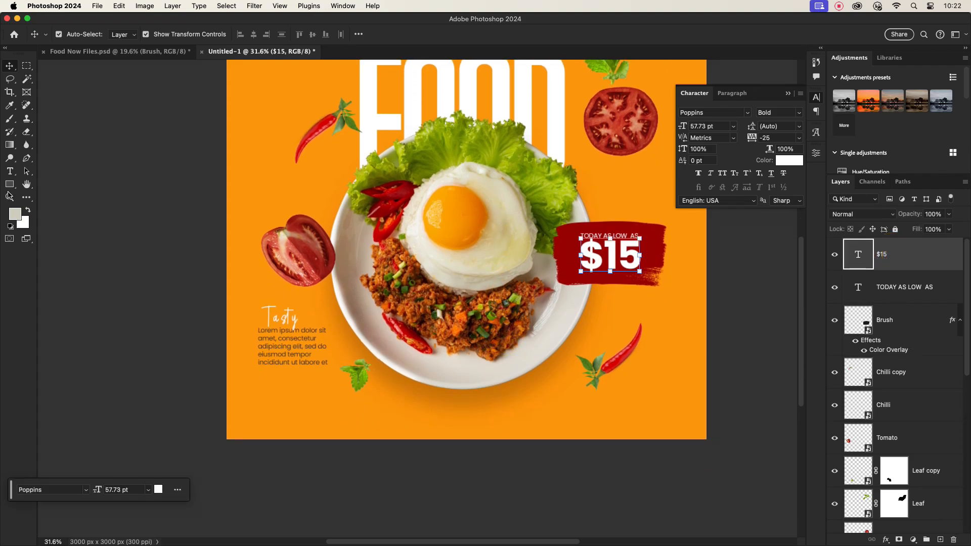
pyautogui.click(10, 171)
pyautogui.click(260, 422)
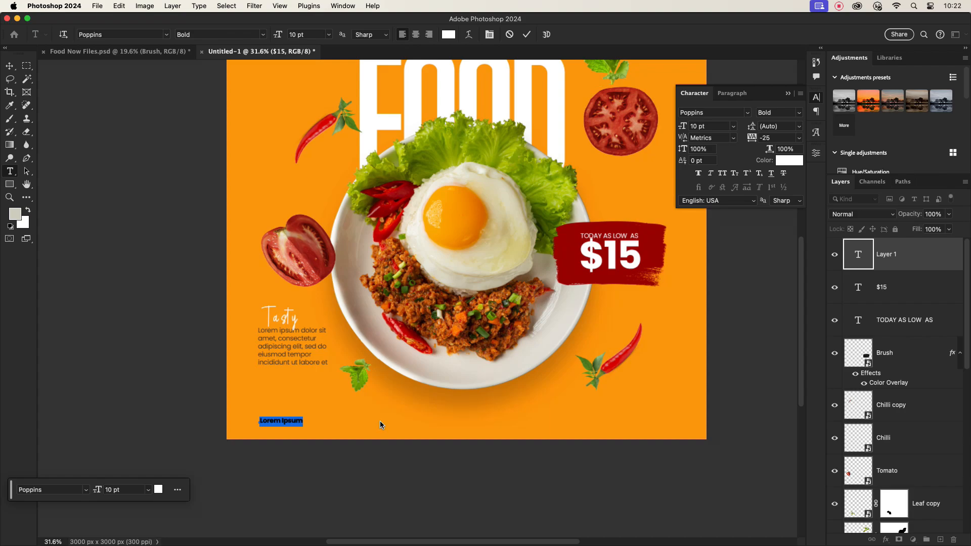
pyautogui.press('BackSpace')
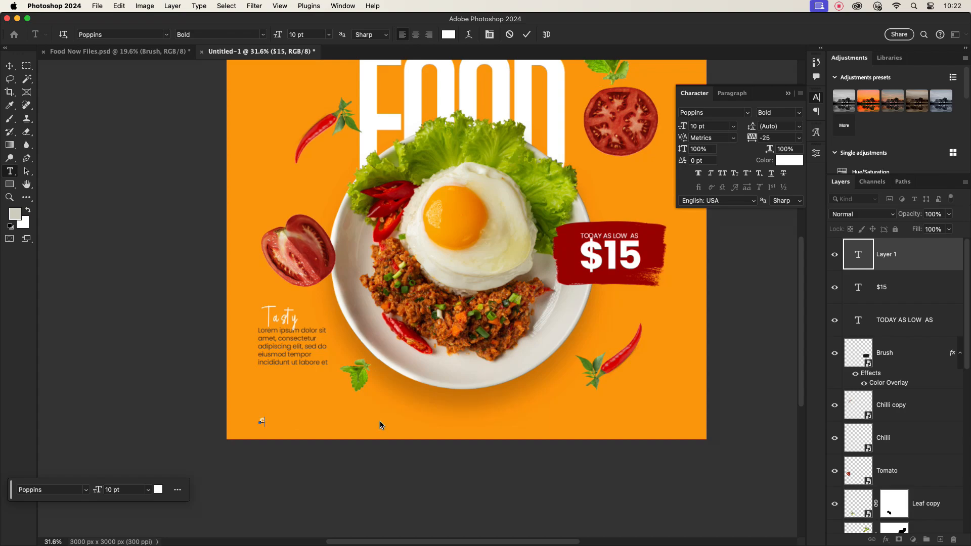
pyautogui.write('CONTACT US')
pyautogui.click(10, 66)
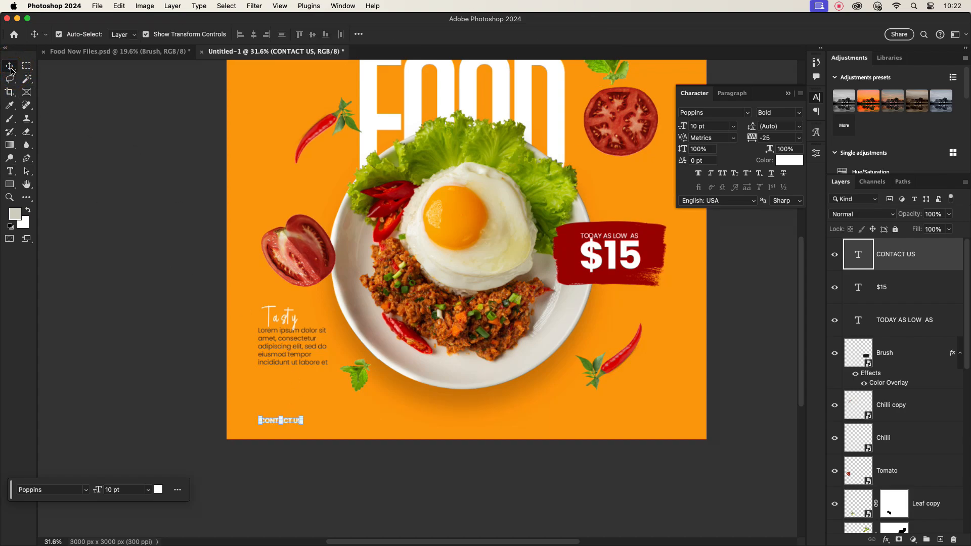
# Shift "CONTACT US" up and left toward the paragraph's left edge and duplicate it directly below itself.
pyautogui.scroll(5, 298, 430)
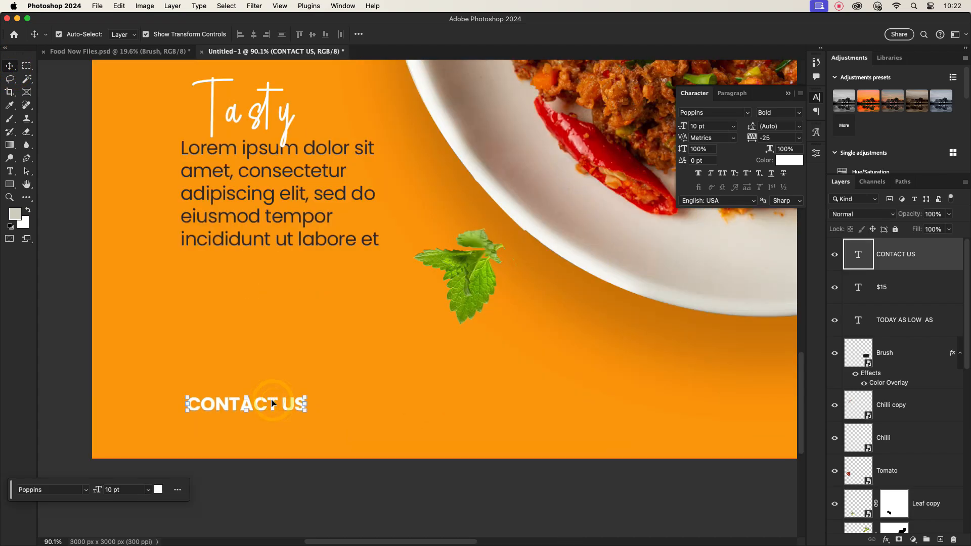
pyautogui.moveTo(272, 403)
pyautogui.mouseDown()
pyautogui.moveTo(278, 362)
pyautogui.moveTo(263, 366)
pyautogui.moveTo(269, 414)
pyautogui.moveTo(263, 399)
pyautogui.mouseUp()
# Replace the duplicated "CONTACT US" line with the contact phone number.
pyautogui.doubleClick(262, 399)
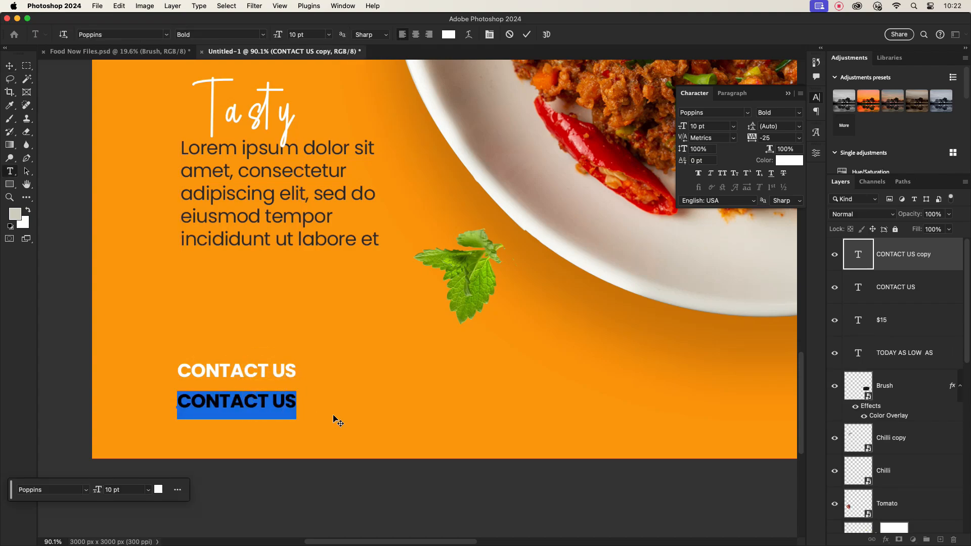
pyautogui.write('0')
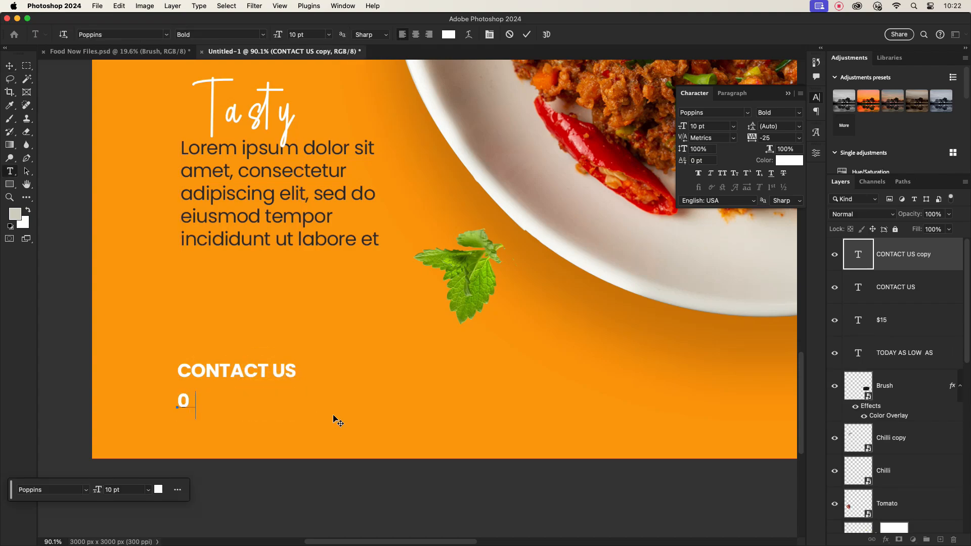
pyautogui.write('11 100 ')
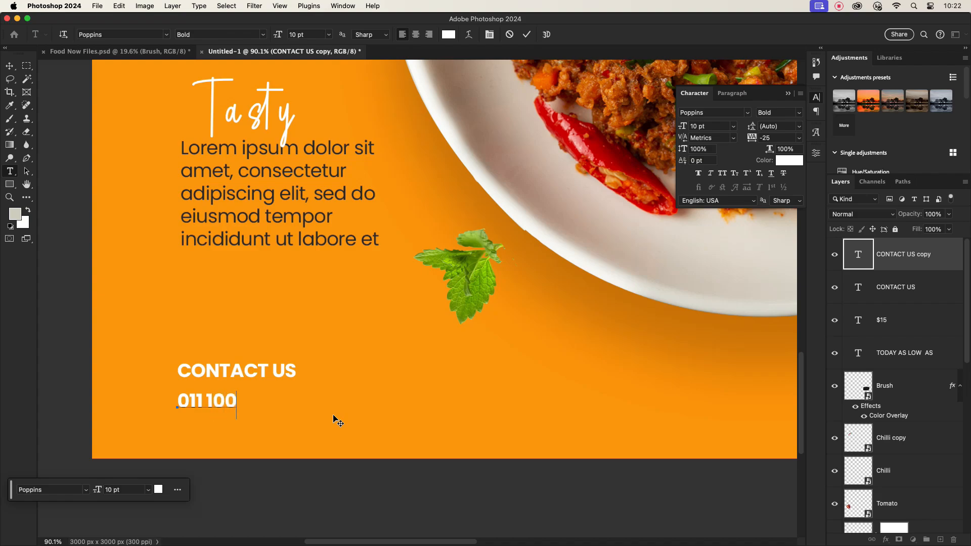
pyautogui.write('2000')
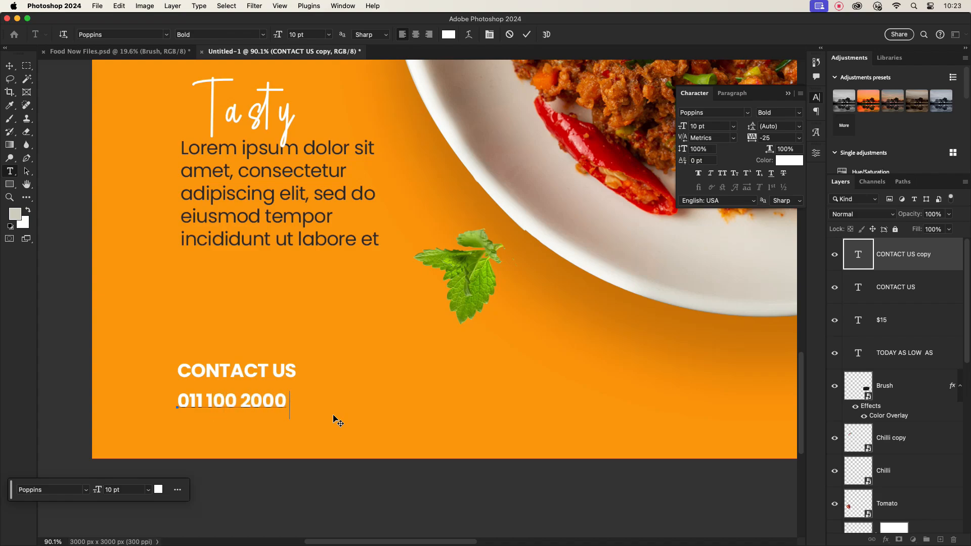
pyautogui.press('BackSpace')
pyautogui.write('3000')
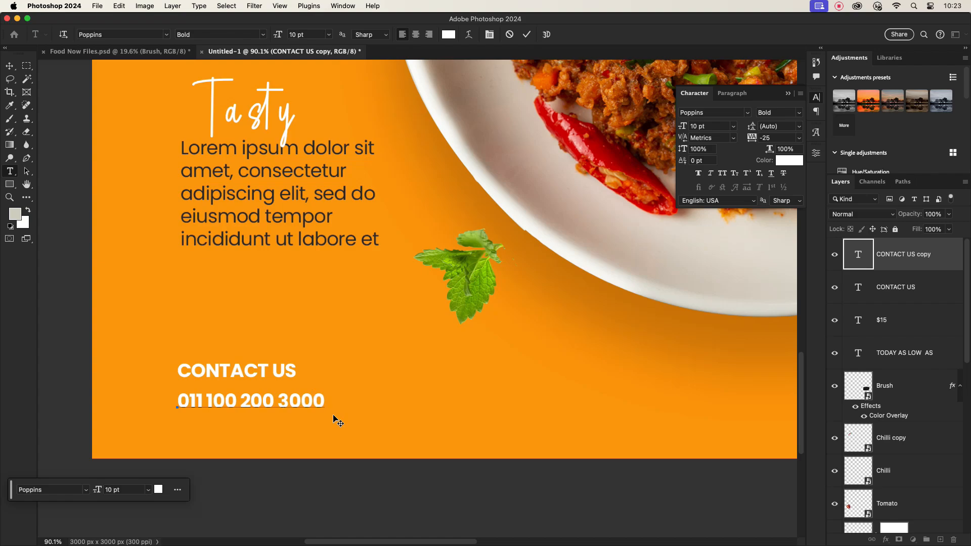
pyautogui.click(528, 34)
pyautogui.press('v')
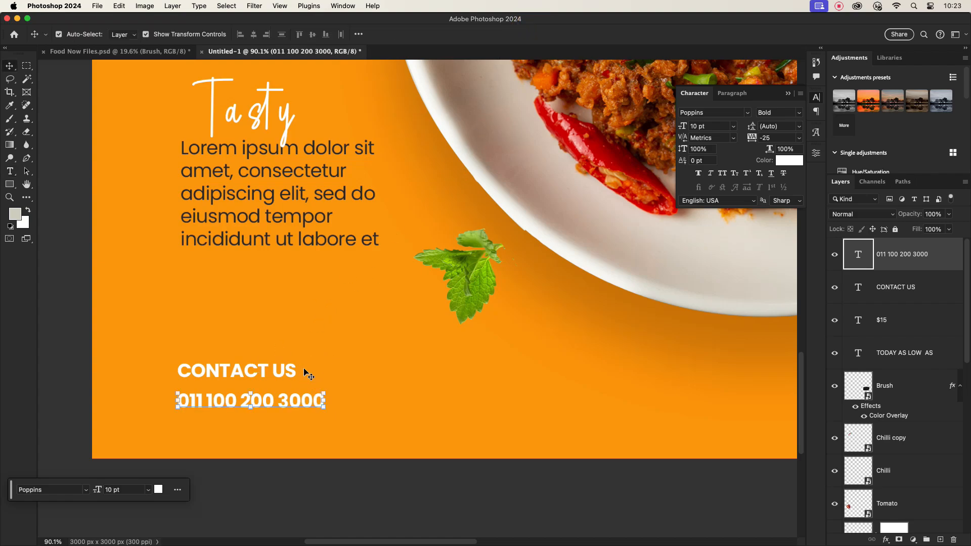
# Recolor the phone number dark grey #353535 and set its font size to 16 pt.
pyautogui.click(158, 490)
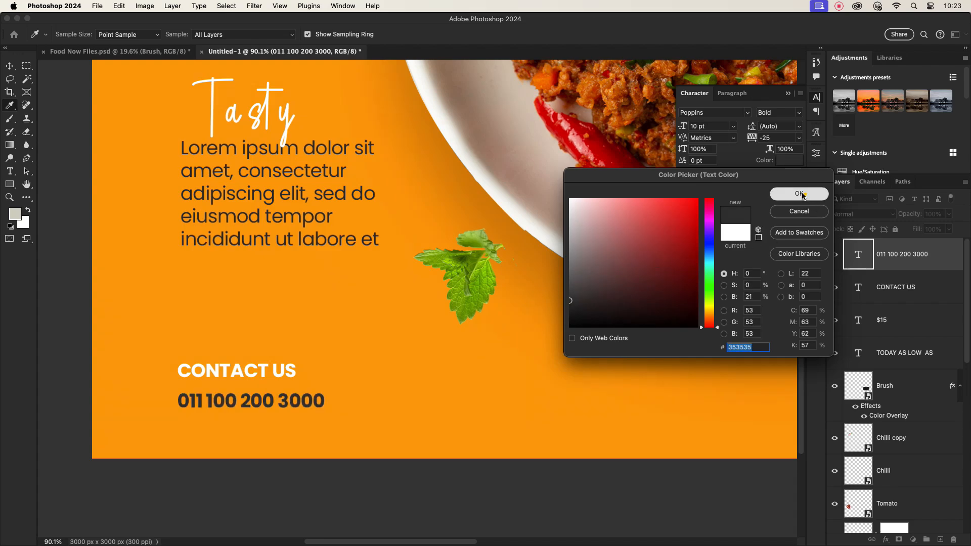
pyautogui.click(799, 193)
pyautogui.click(733, 127)
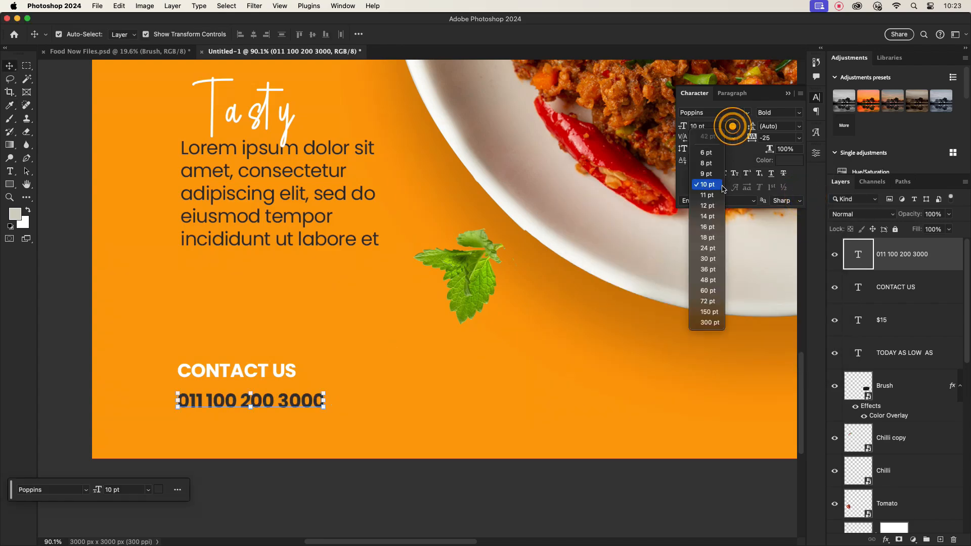
pyautogui.click(710, 226)
pyautogui.click(357, 336)
pyautogui.scroll(-5, 358, 336)
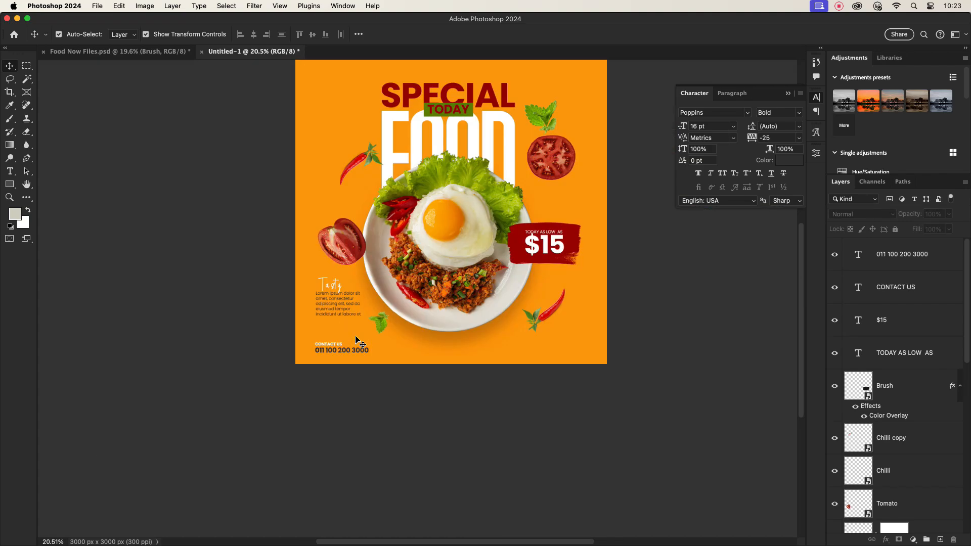
pyautogui.scroll(2, 447, 294)
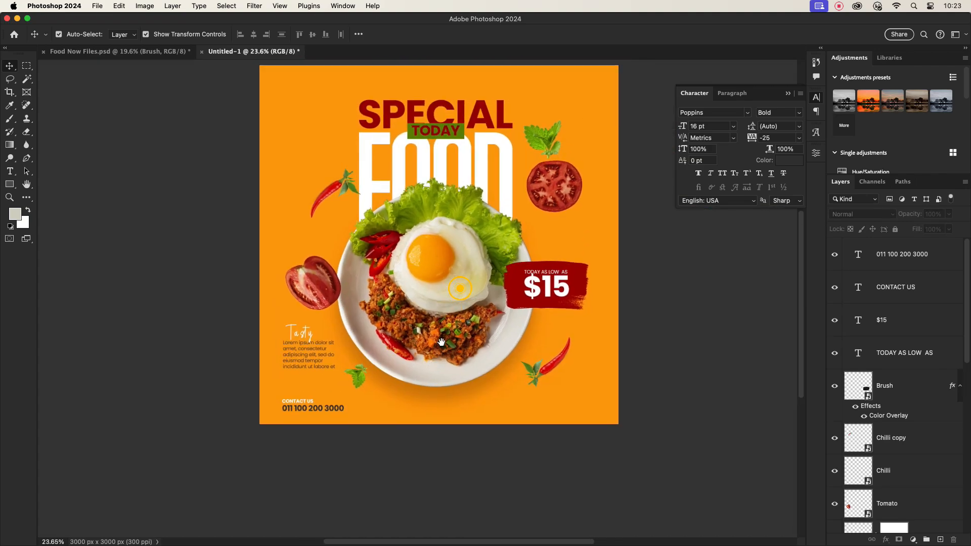
# Duplicate the white "CONTACT US" heading into the poster's lower right area, below the chilli.
pyautogui.scroll(5, 428, 402)
pyautogui.click(62, 410)
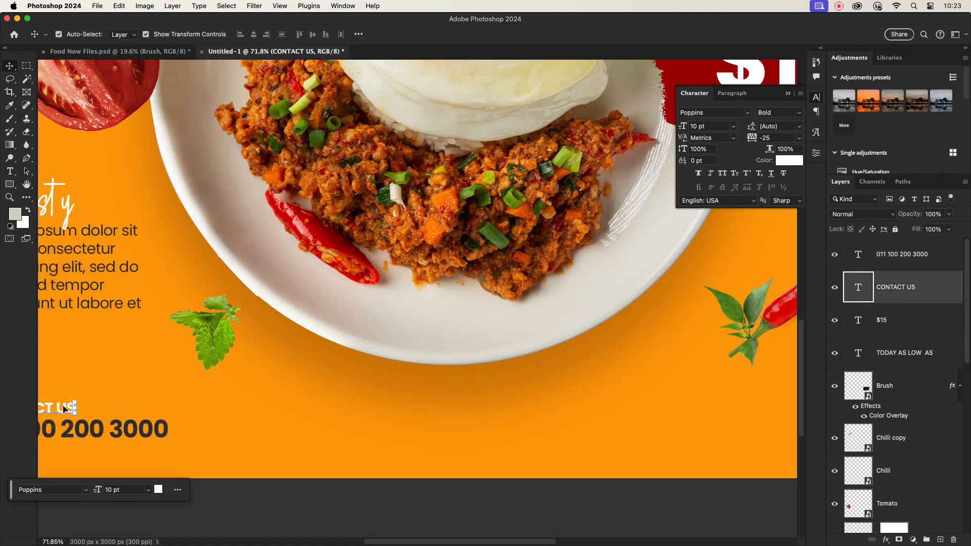
pyautogui.moveTo(69, 409); pyautogui.dragTo(590, 397)
pyautogui.scroll(-2, 641, 428)
pyautogui.scroll(5, 599, 381)
# Change the copied heading's text to "VISIT OUR WEB".
pyautogui.doubleClick(536, 371)
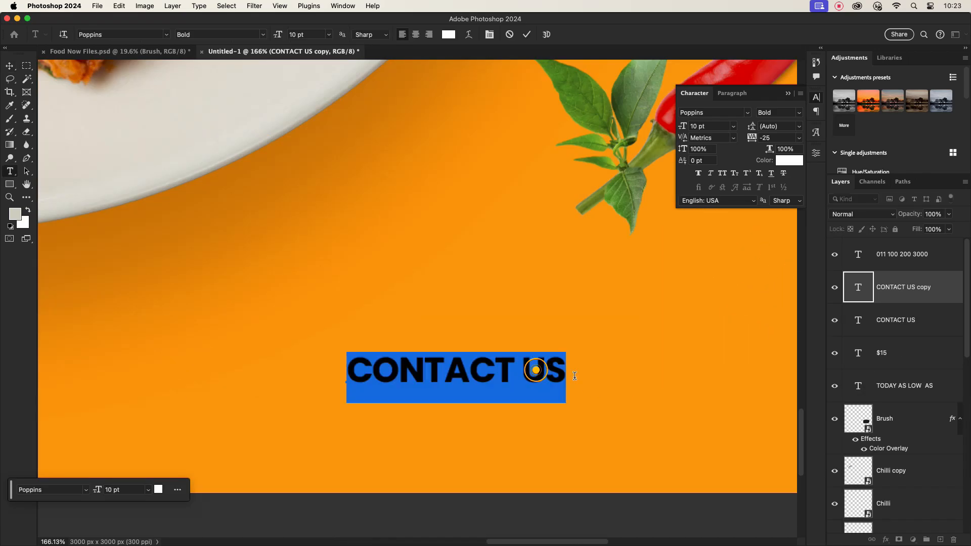
pyautogui.write('VISI')
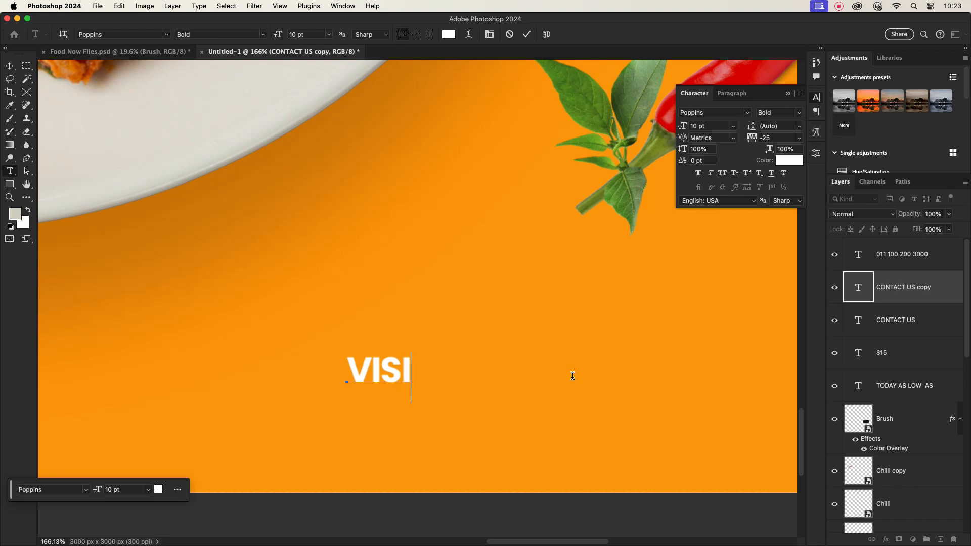
pyautogui.write('T OUR WEB')
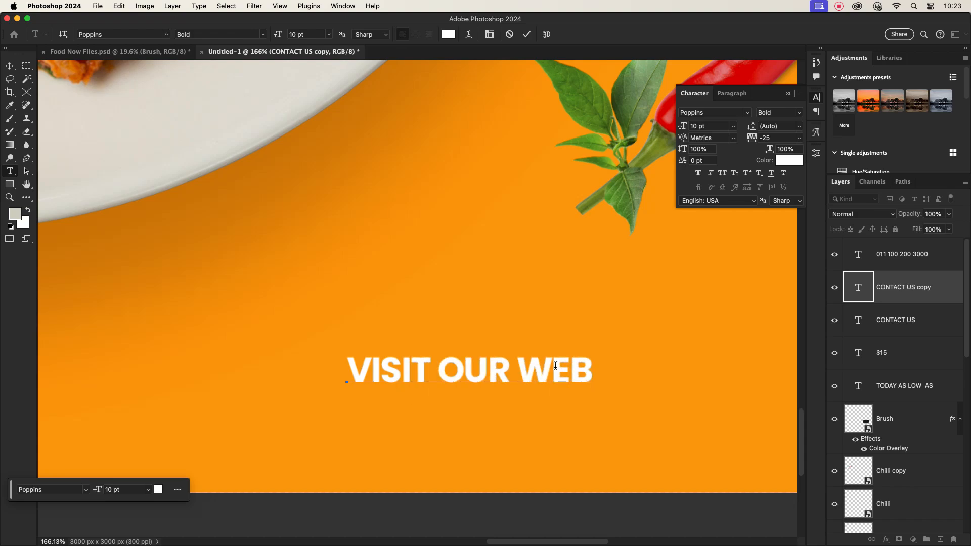
pyautogui.scroll(-10, 574, 353)
pyautogui.scroll(5, 575, 353)
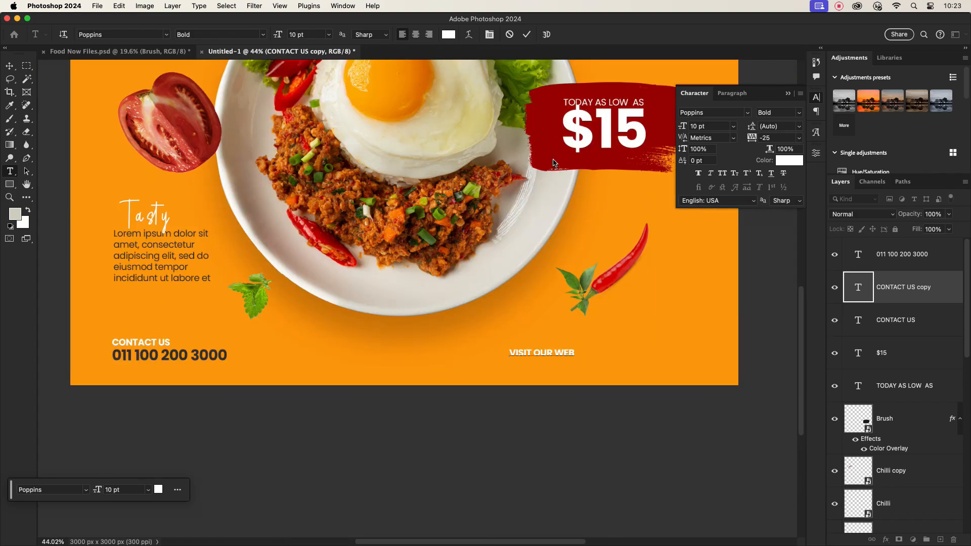
pyautogui.click(527, 34)
pyautogui.press('v')
pyautogui.scroll(2, 547, 374)
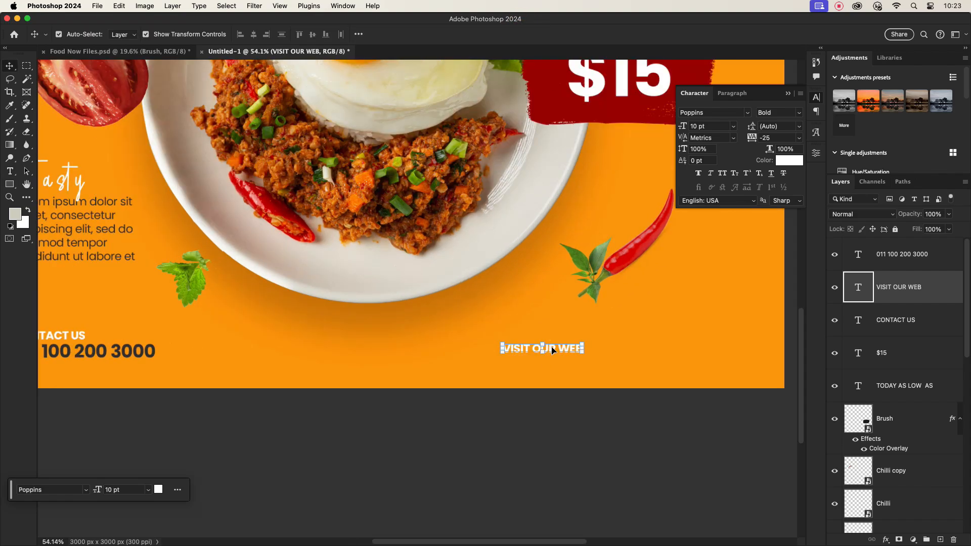
pyautogui.moveTo(551, 347)
pyautogui.mouseDown()
pyautogui.moveTo(696, 343)
pyautogui.moveTo(554, 372)
pyautogui.moveTo(553, 364)
pyautogui.mouseUp()
pyautogui.doubleClick(554, 364)
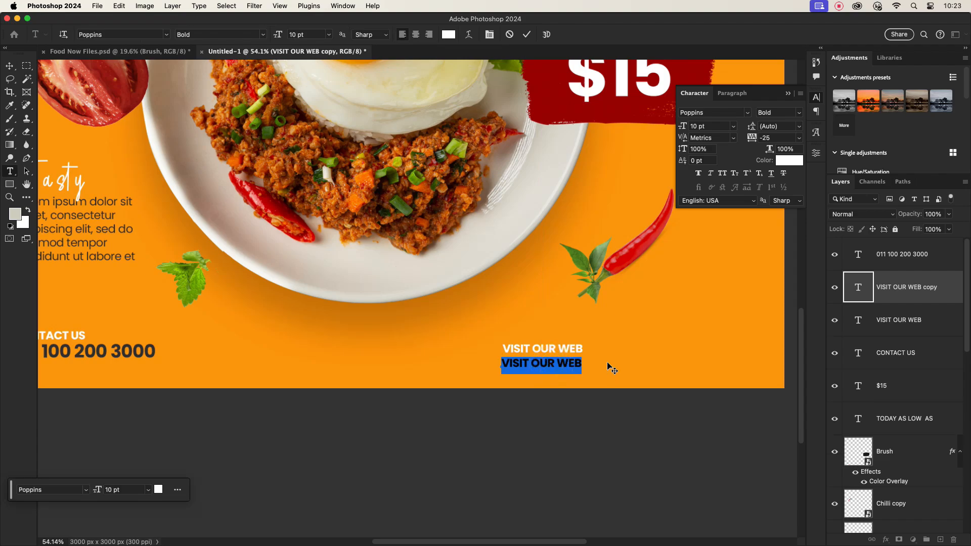
pyautogui.write('www')
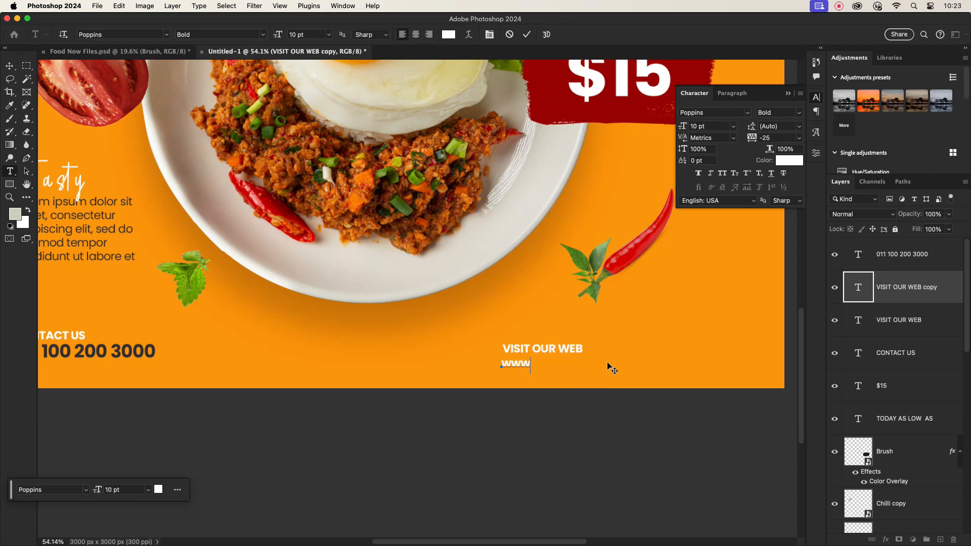
pyautogui.write('.today')
pyautogui.write("'sfoo")
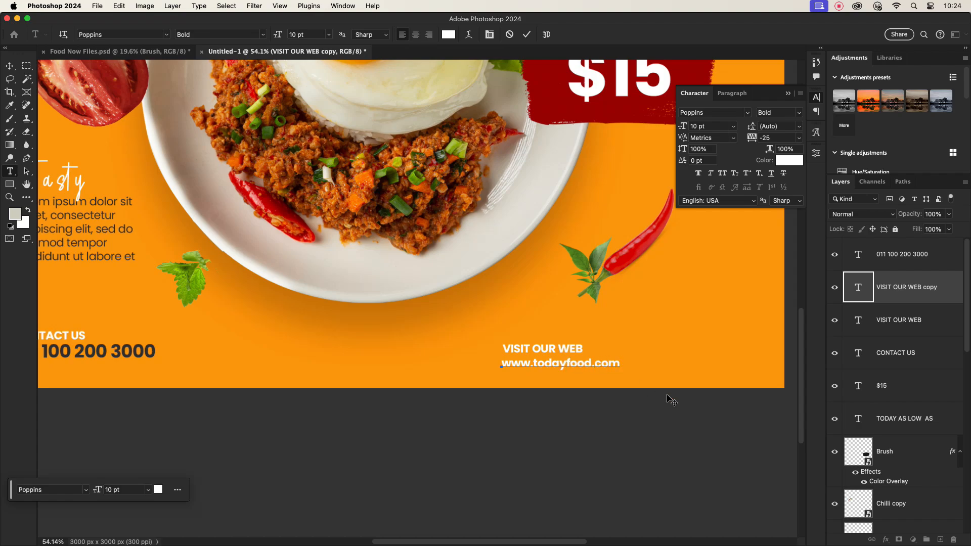
pyautogui.click(528, 35)
pyautogui.press('v')
pyautogui.scroll(-5, 597, 316)
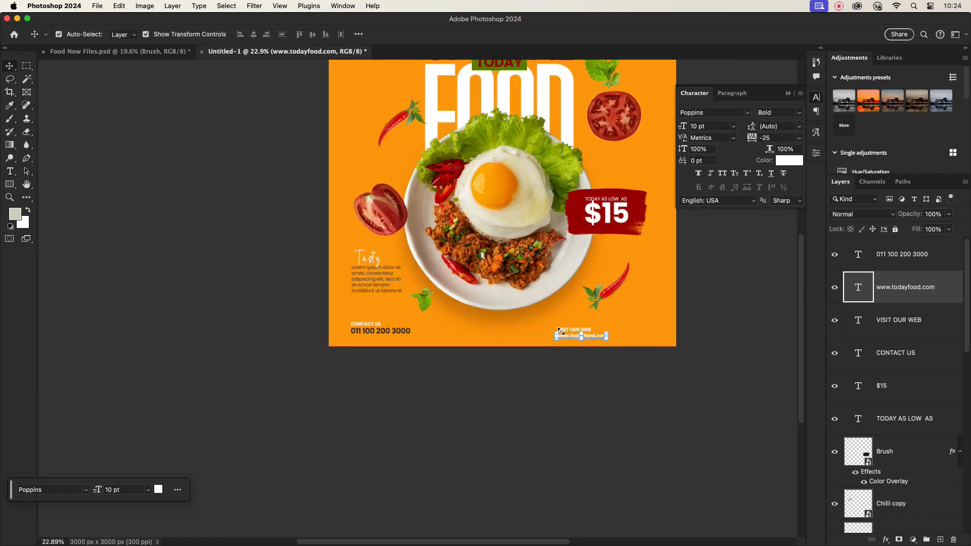
pyautogui.moveTo(627, 332)
pyautogui.mouseDown()
pyautogui.moveTo(546, 329)
pyautogui.moveTo(626, 335)
pyautogui.mouseUp()
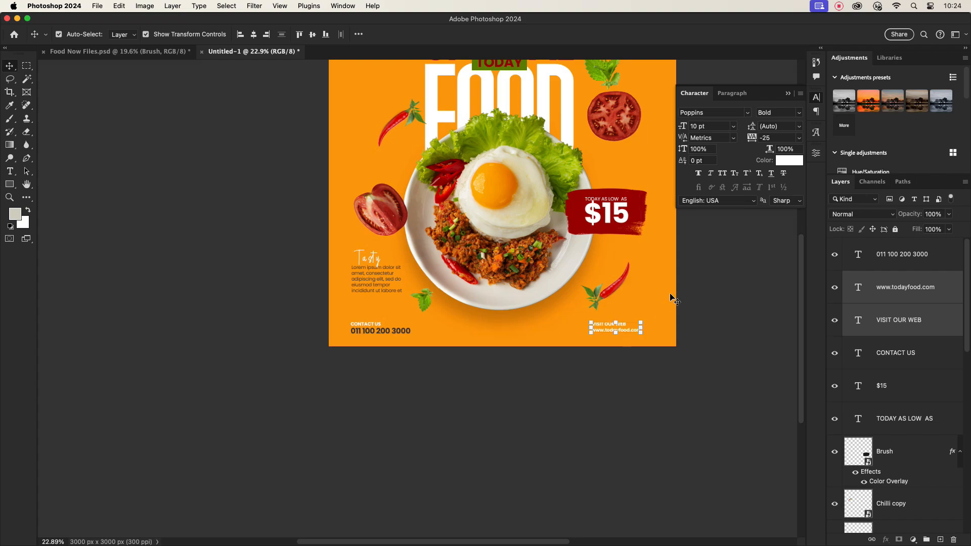
pyautogui.scroll(5, 672, 297)
pyautogui.click(570, 320)
pyautogui.click(798, 163)
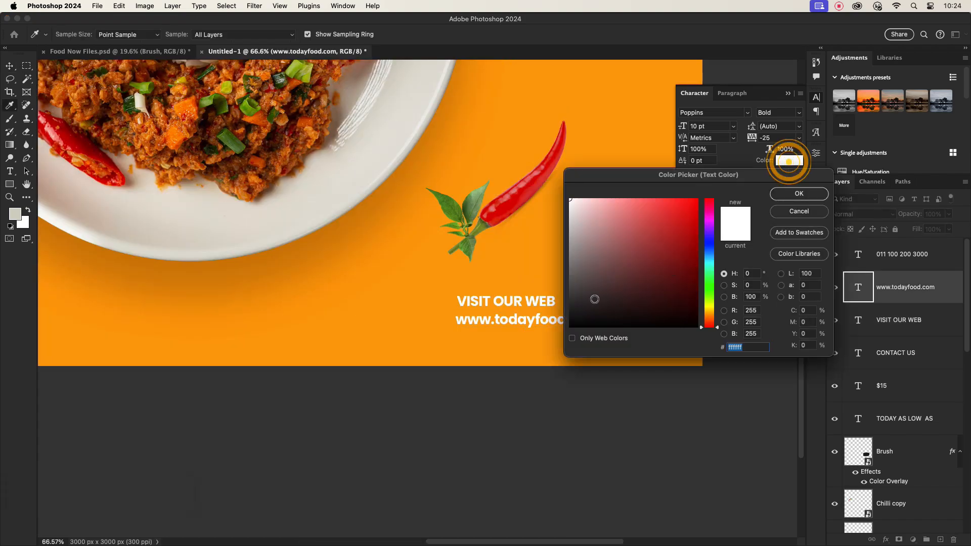
pyautogui.click(588, 298)
pyautogui.click(800, 198)
pyautogui.press('v')
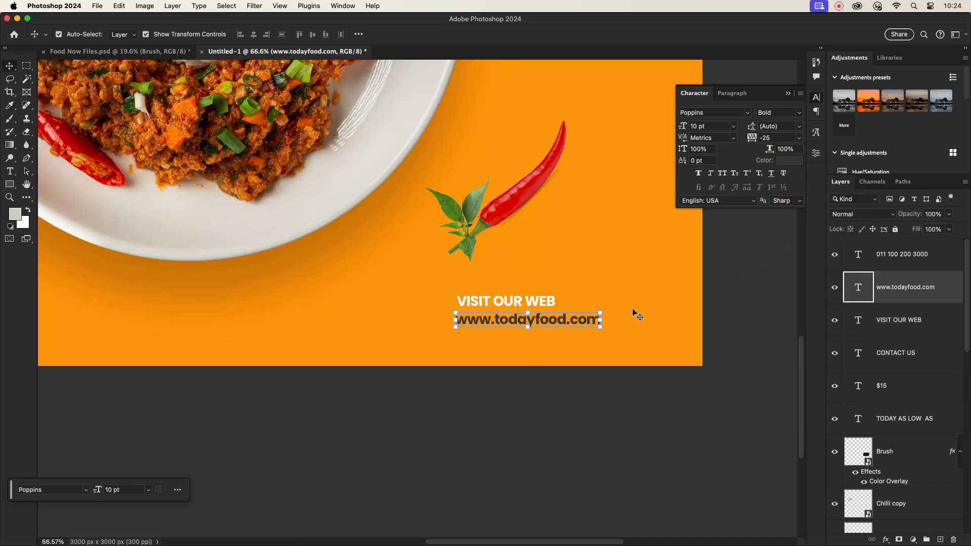
pyautogui.click(631, 313)
# Nudge "VISIT OUR WEB" horizontally to line up its left edge with the web address below it.
pyautogui.doubleClick(490, 303)
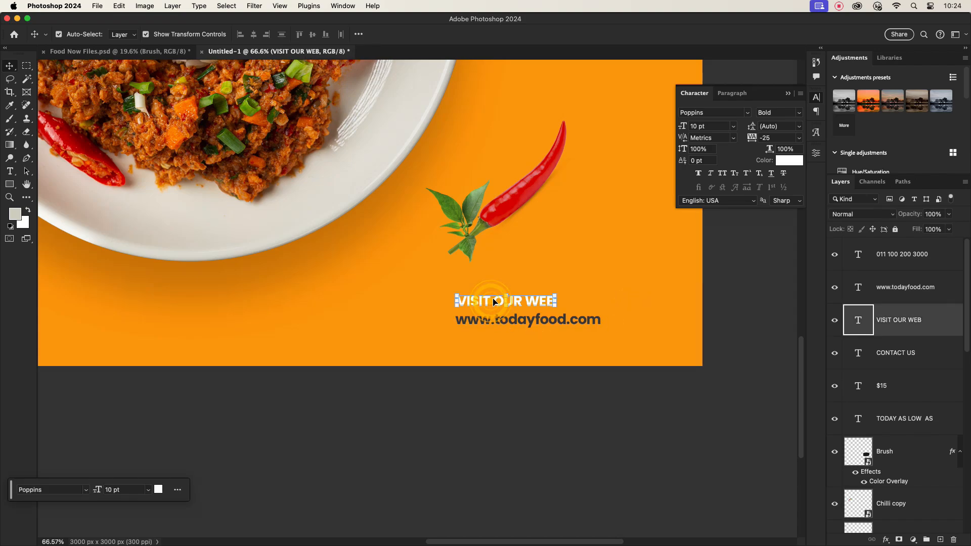
pyautogui.click(527, 34)
pyautogui.moveTo(489, 302); pyautogui.dragTo(482, 302)
pyautogui.moveTo(512, 302); pyautogui.dragTo(515, 301)
pyautogui.click(614, 278)
pyautogui.press('super+0')
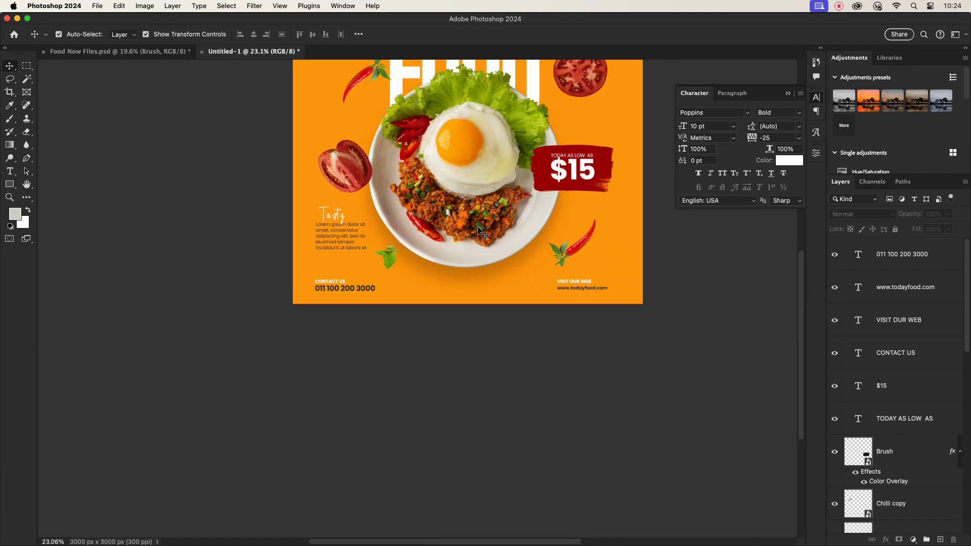
# Bring the red chilli logo from Food Now Files.psd into the poster's upper left corner, scaled to 44.60%.
pyautogui.moveTo(490, 154); pyautogui.dragTo(486, 306)
pyautogui.scroll(2, 458, 236)
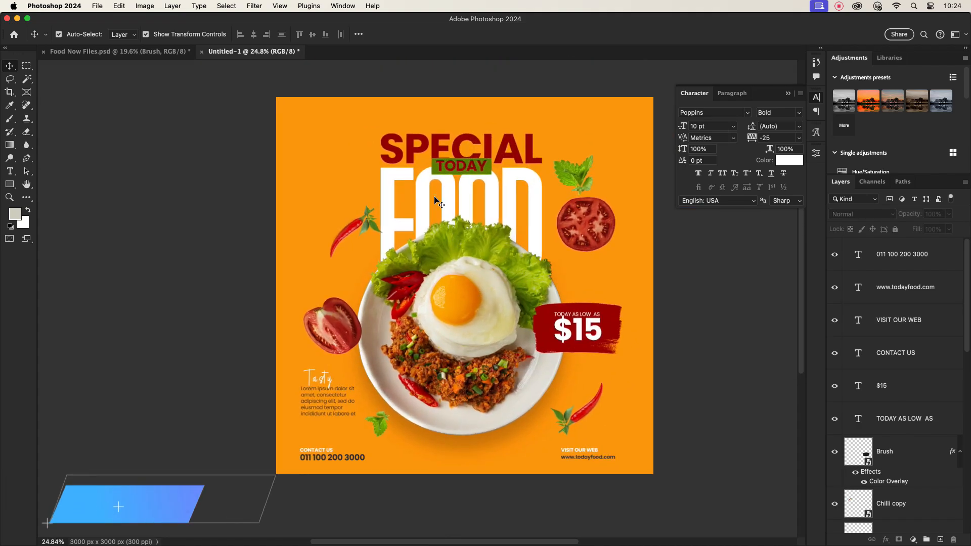
pyautogui.click(128, 53)
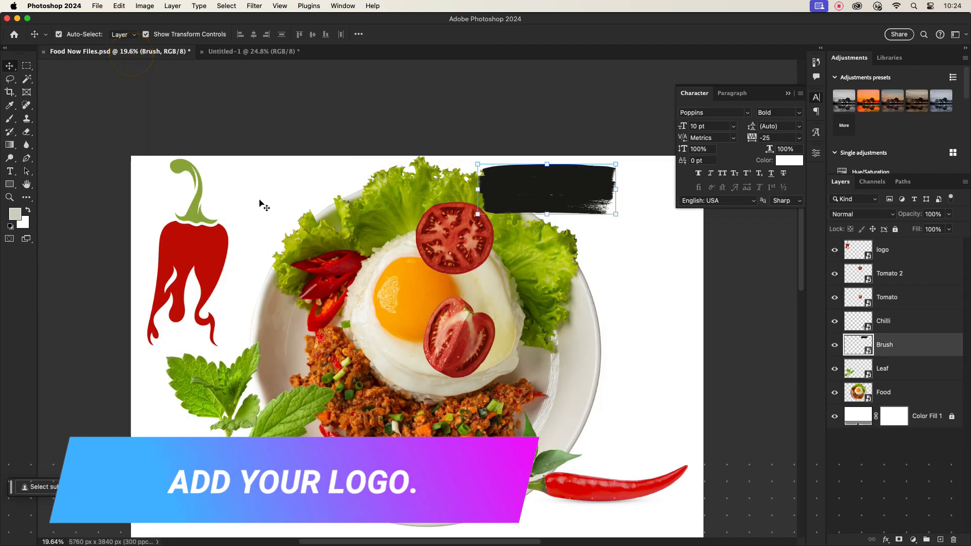
pyautogui.moveTo(199, 236); pyautogui.dragTo(323, 146)
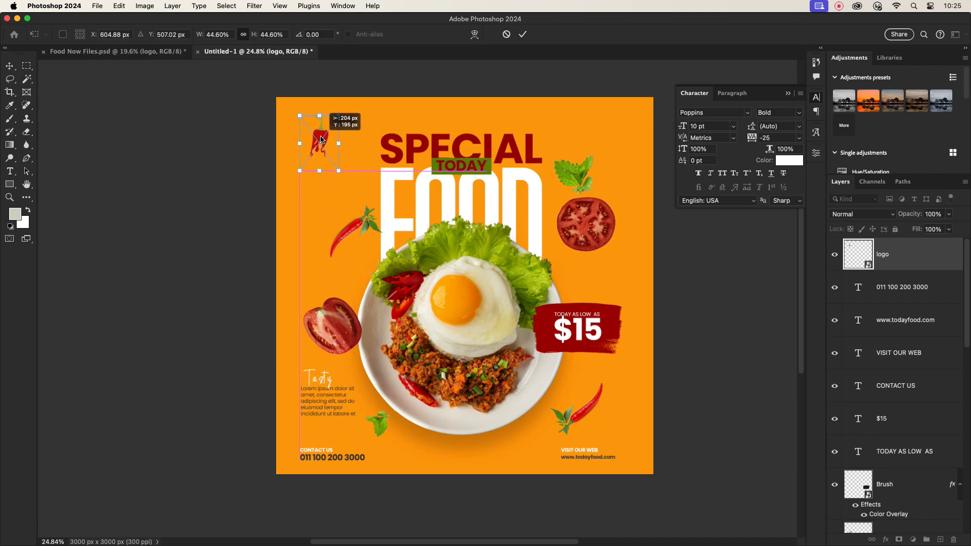
pyautogui.click(523, 34)
# Add the text "Today's Food" in white Poppins Bold at 10 pt and place it directly beneath the chilli logo.
pyautogui.scroll(5, 322, 169)
pyautogui.press('t')
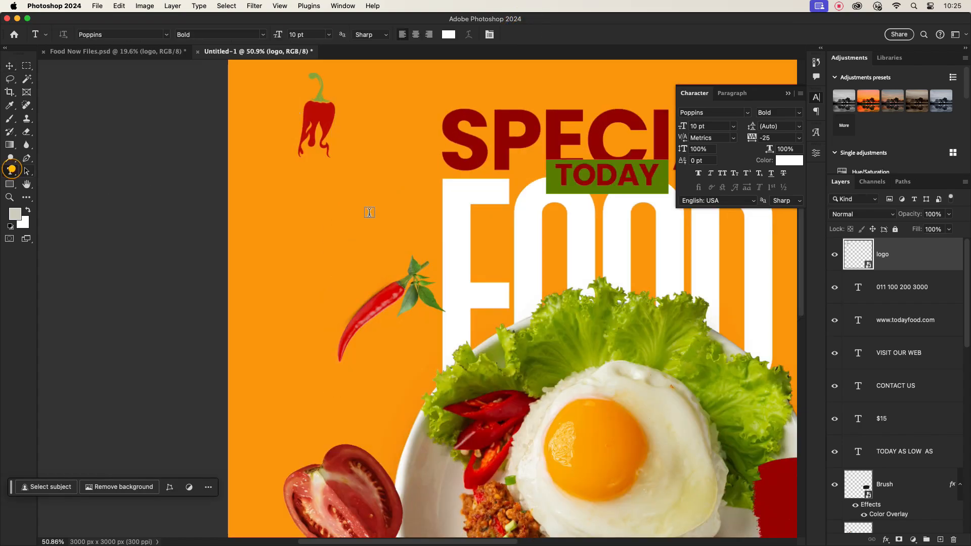
pyautogui.click(301, 194)
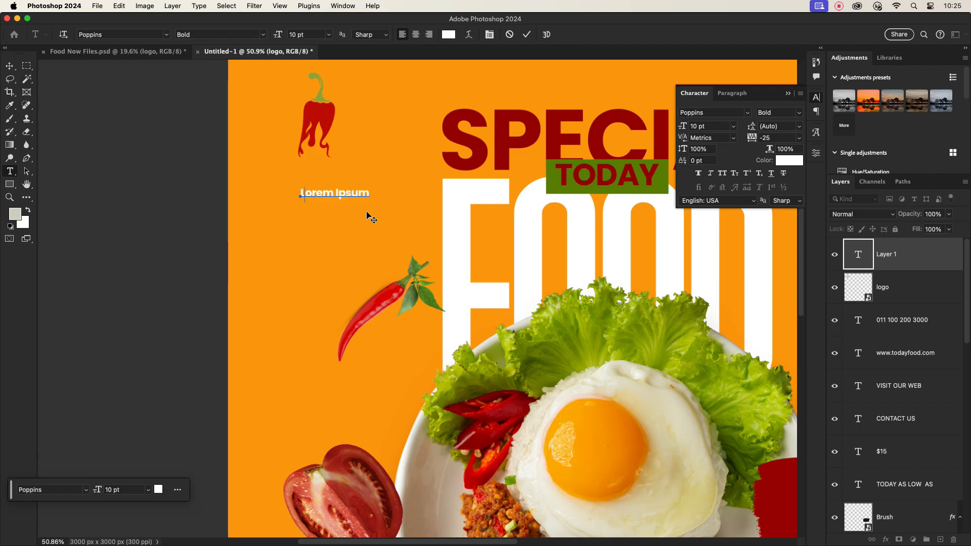
pyautogui.press('BackSpace')
pyautogui.click(526, 34)
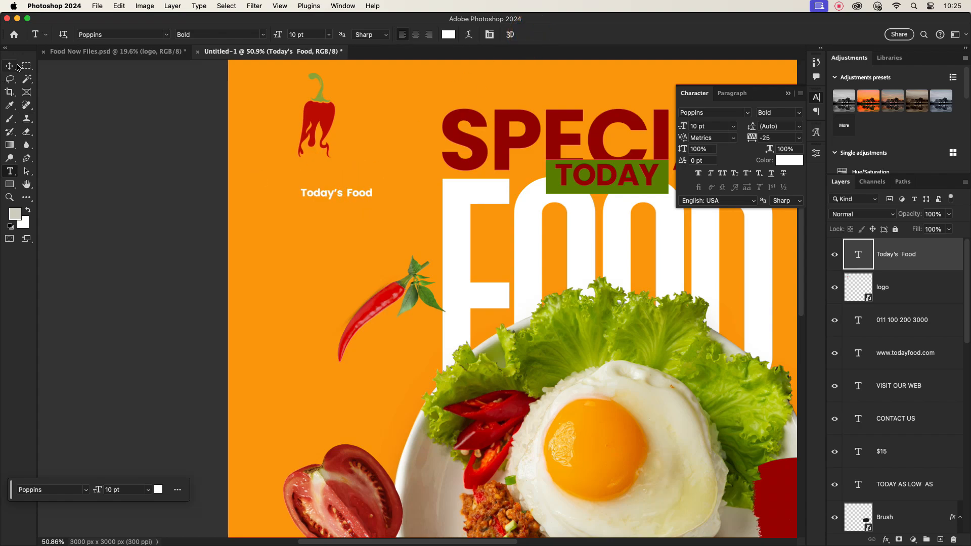
pyautogui.click(10, 66)
pyautogui.moveTo(316, 188); pyautogui.dragTo(234, 167)
# Set the word "Today's" in the logo text to the Poppins Light style.
pyautogui.scroll(3, 319, 168)
pyautogui.doubleClick(318, 170)
pyautogui.click(798, 112)
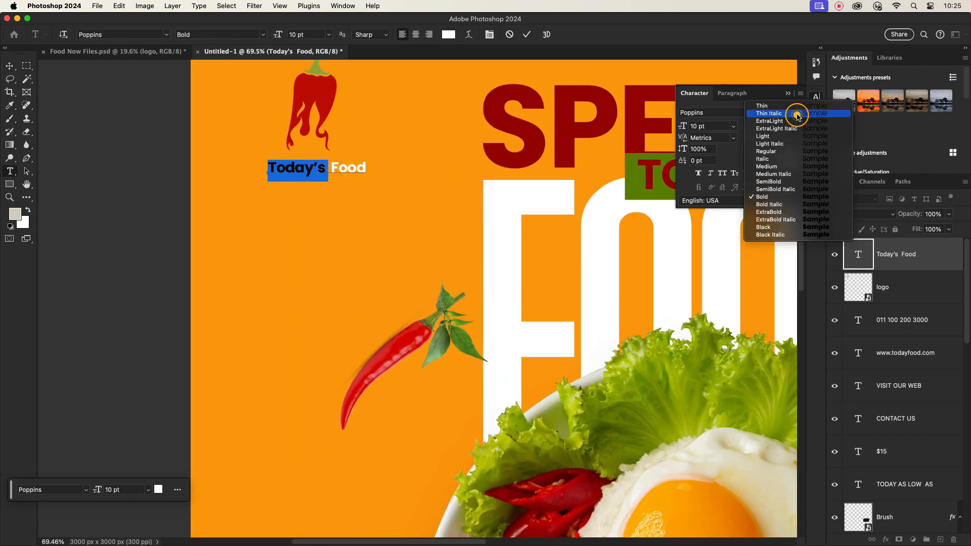
pyautogui.click(768, 135)
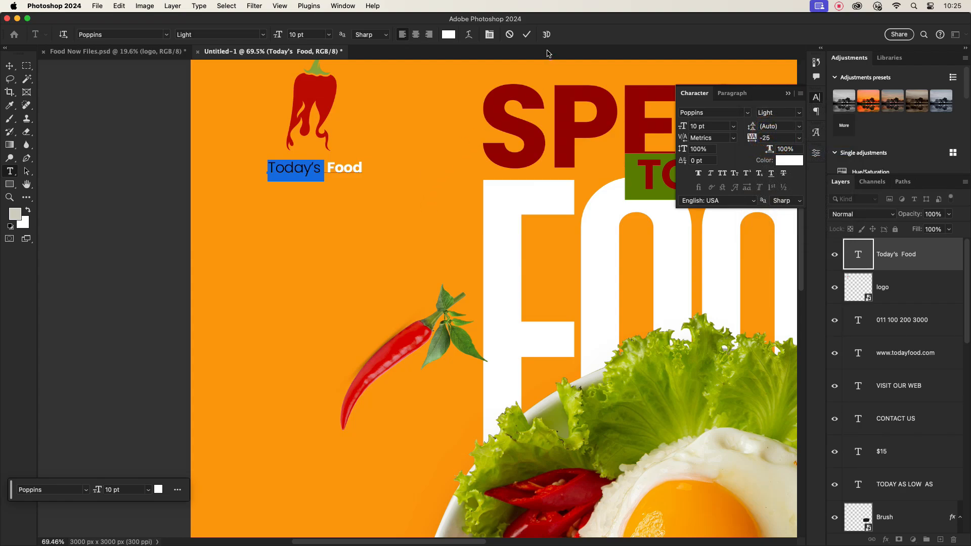
pyautogui.click(526, 35)
pyautogui.click(348, 200)
# Set the "Today's Food" logo text to 12 pt.
pyautogui.scroll(-3, 349, 199)
pyautogui.scroll(-2, 349, 199)
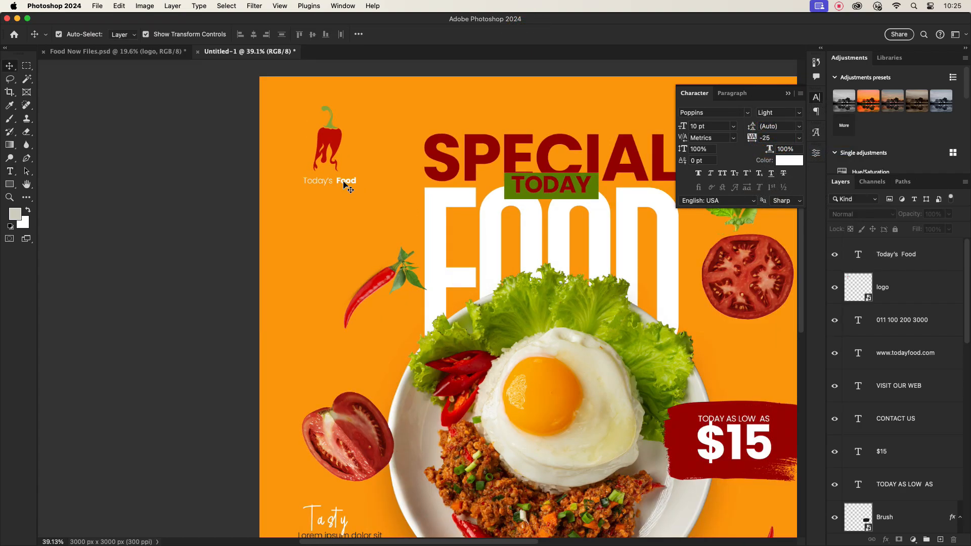
pyautogui.click(344, 182)
pyautogui.click(734, 127)
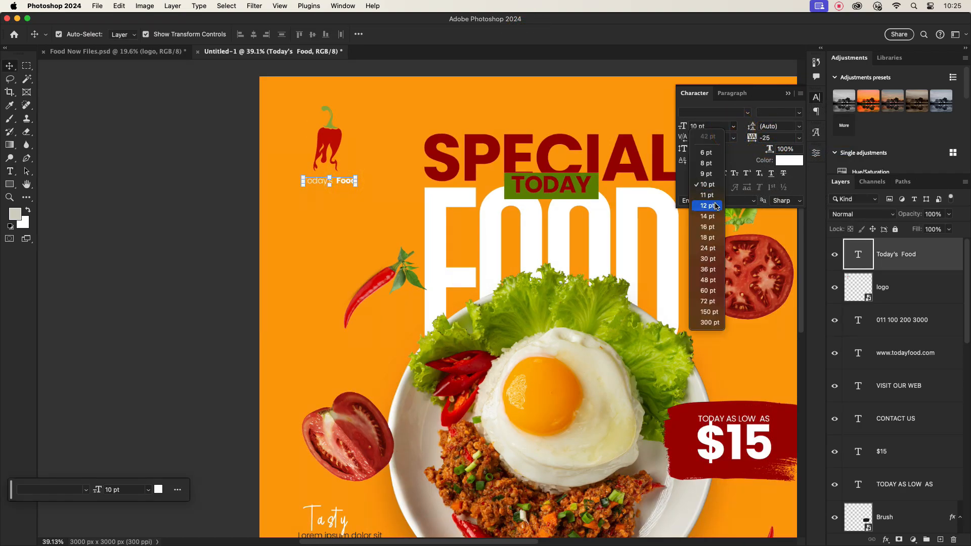
pyautogui.click(707, 206)
pyautogui.click(374, 224)
# Shift the chilli logo slightly up and to the right, and move "Today's Food" up directly beneath it.
pyautogui.moveTo(330, 143); pyautogui.dragTo(336, 137)
pyautogui.moveTo(335, 181); pyautogui.dragTo(332, 172)
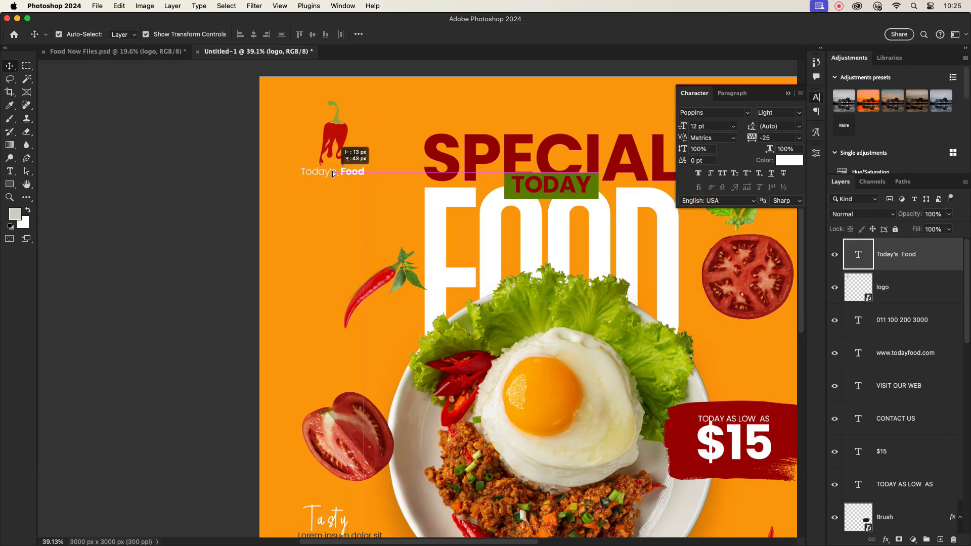
pyautogui.click(353, 210)
pyautogui.scroll(-2, 354, 210)
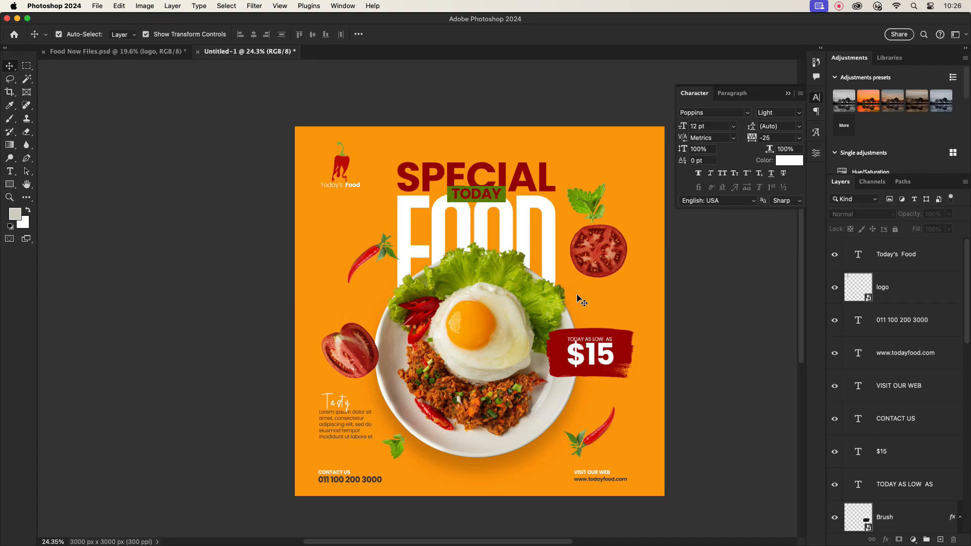
pyautogui.hscroll(3, 545, 269)
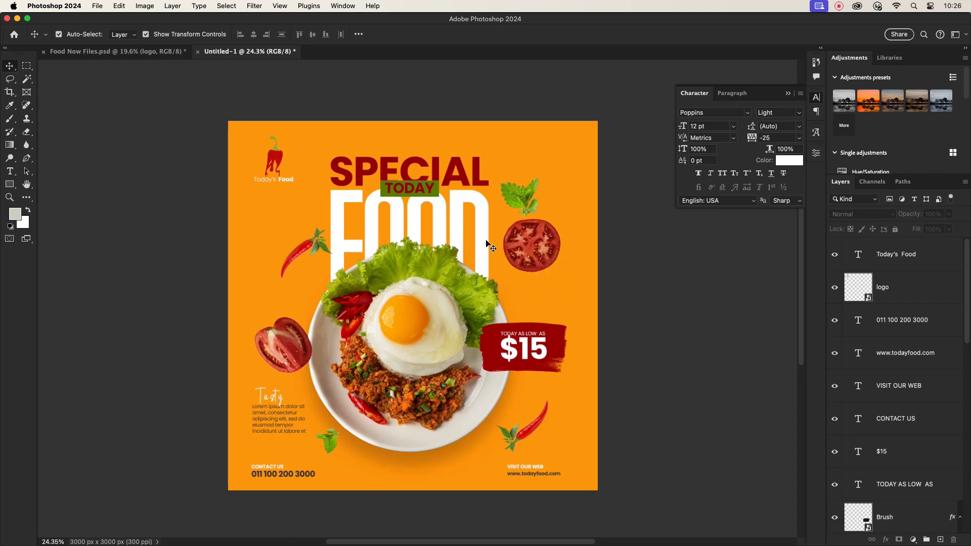
# Convert the FOOD text to a smart object and apply Add Noise with an amount of 54.20% and Uniform distribution.
pyautogui.click(487, 246)
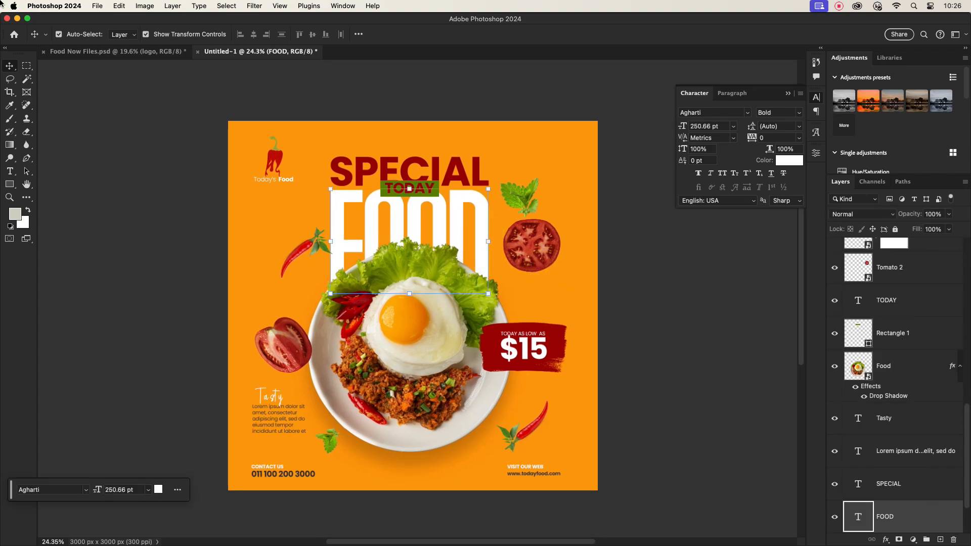
pyautogui.click(254, 6)
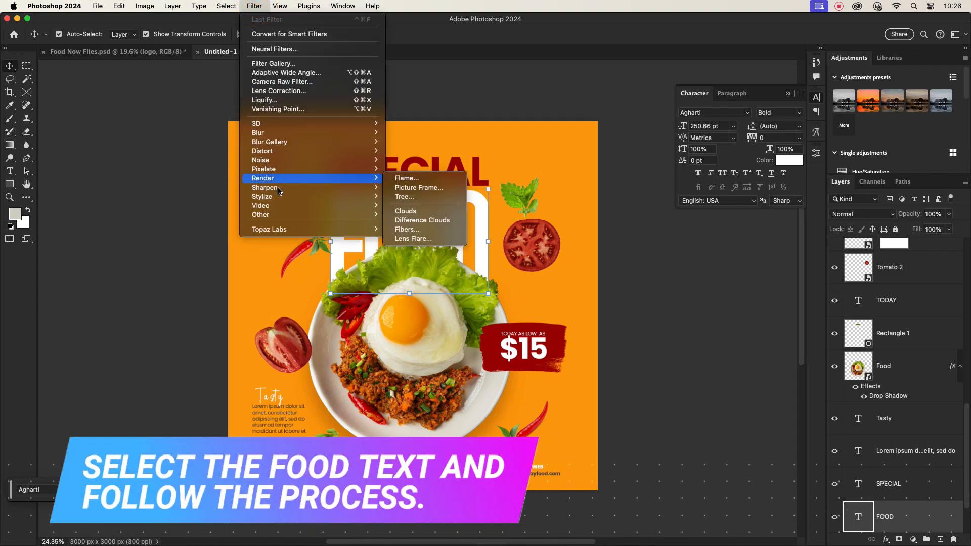
pyautogui.moveTo(288, 160)
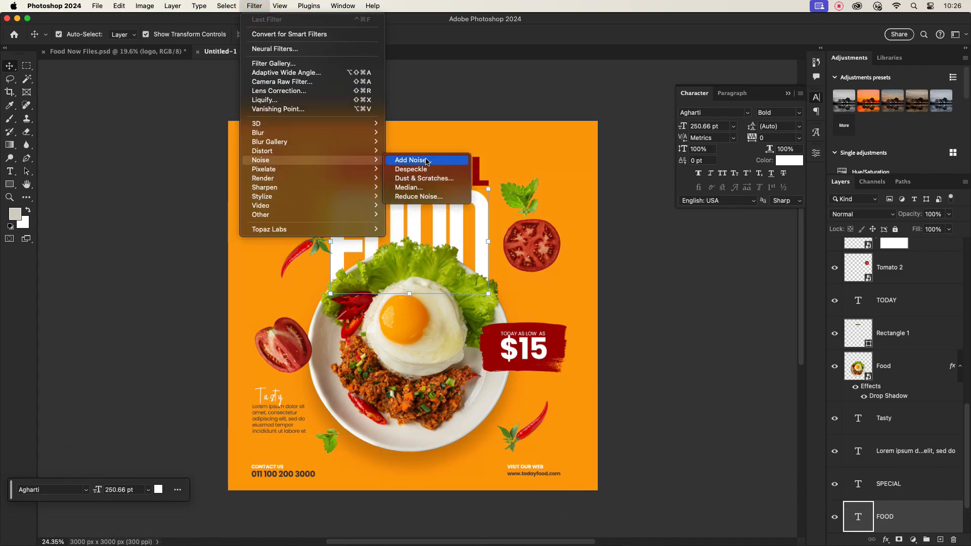
pyautogui.click(426, 160)
pyautogui.click(494, 215)
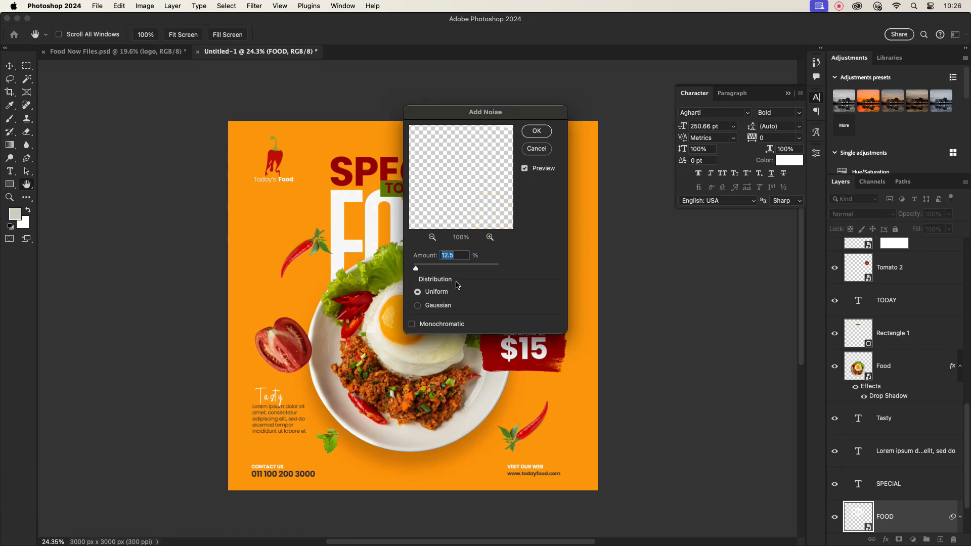
pyautogui.moveTo(421, 272)
pyautogui.mouseDown()
pyautogui.moveTo(448, 268)
pyautogui.moveTo(425, 269)
pyautogui.mouseUp()
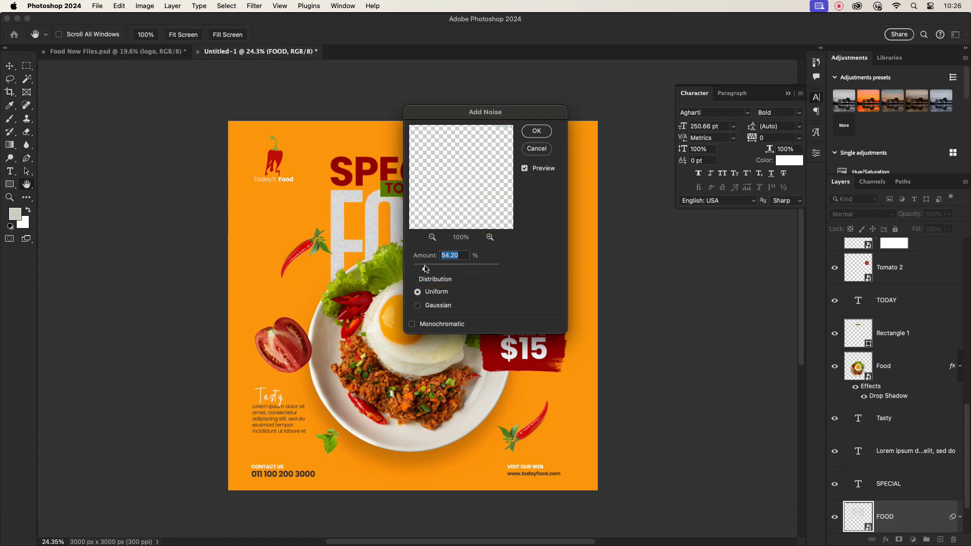
pyautogui.click(537, 131)
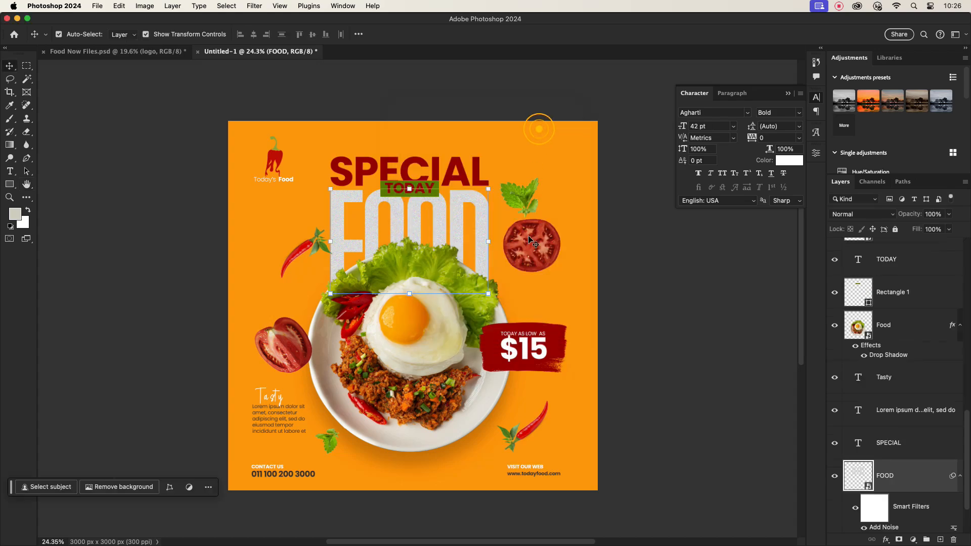
# Add a Multiply drop shadow to the FOOD layer with 22% opacity, 6 px distance and 57 px size.
pyautogui.scroll(3, 502, 246)
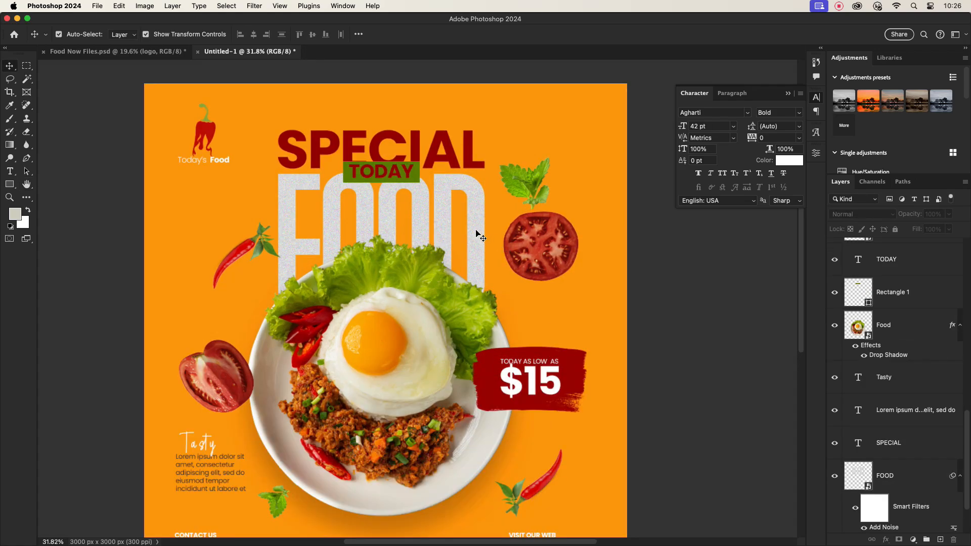
pyautogui.doubleClick(927, 477)
pyautogui.click(499, 434)
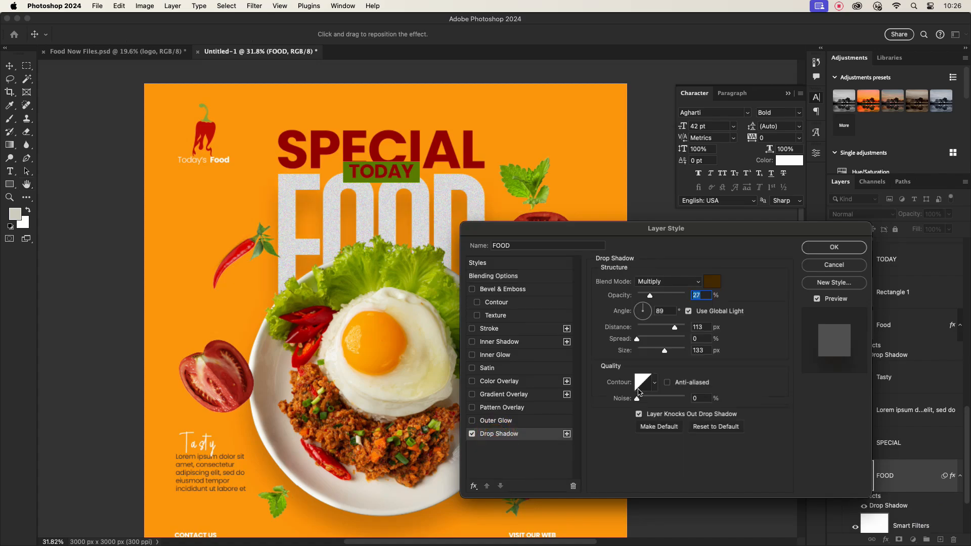
pyautogui.moveTo(664, 350); pyautogui.dragTo(641, 327)
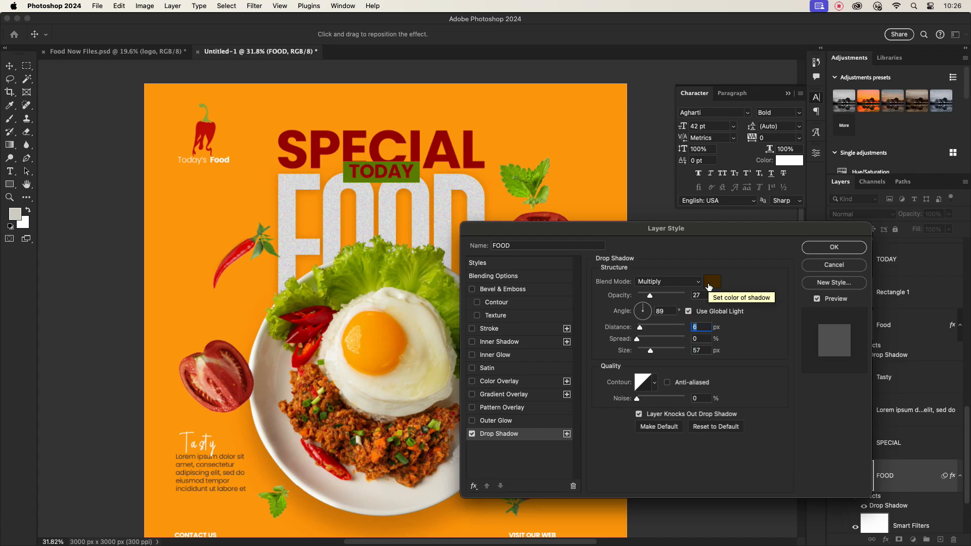
pyautogui.moveTo(650, 296); pyautogui.dragTo(648, 297)
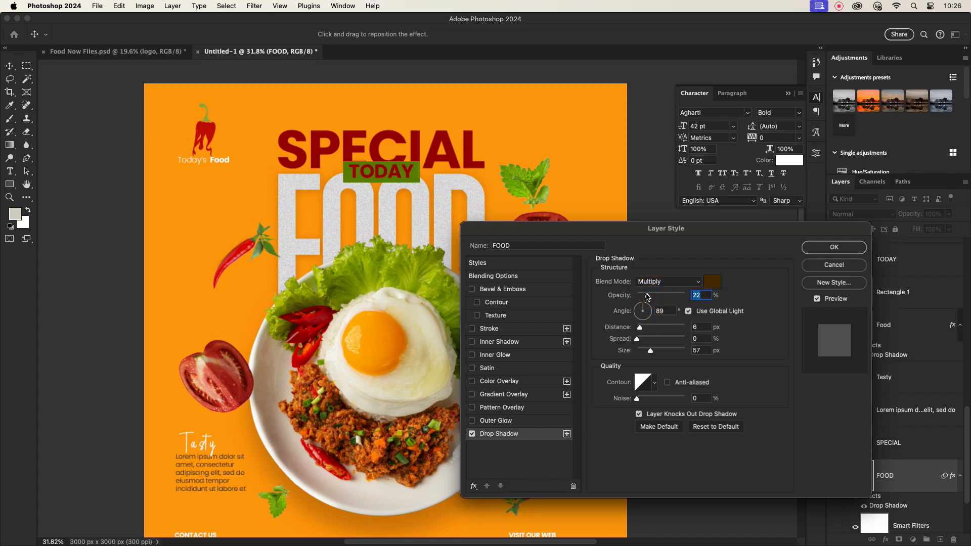
pyautogui.click(834, 247)
pyautogui.press('super+0')
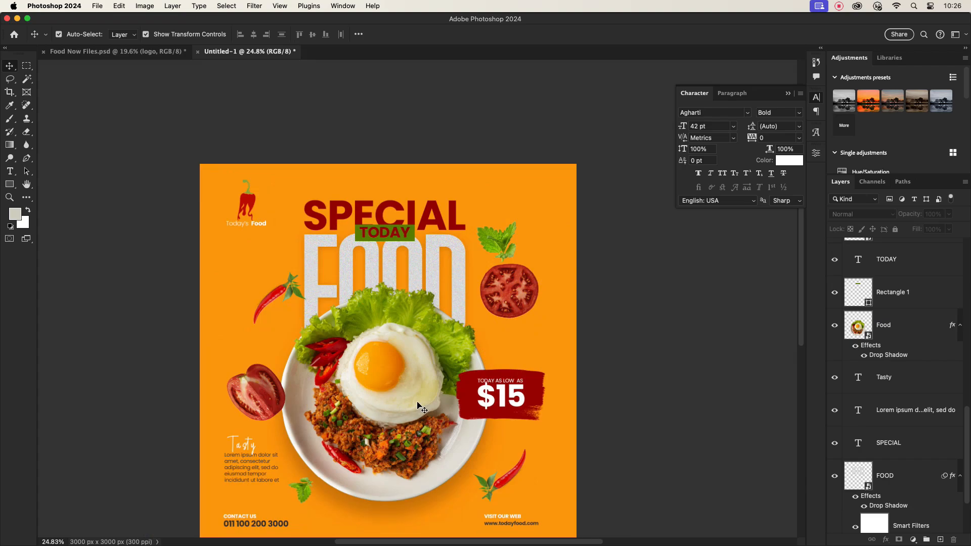
# Apply a Gaussian Blur with a 13.4 pixel radius to the tomato half above the "Tasty" text.
pyautogui.click(512, 297)
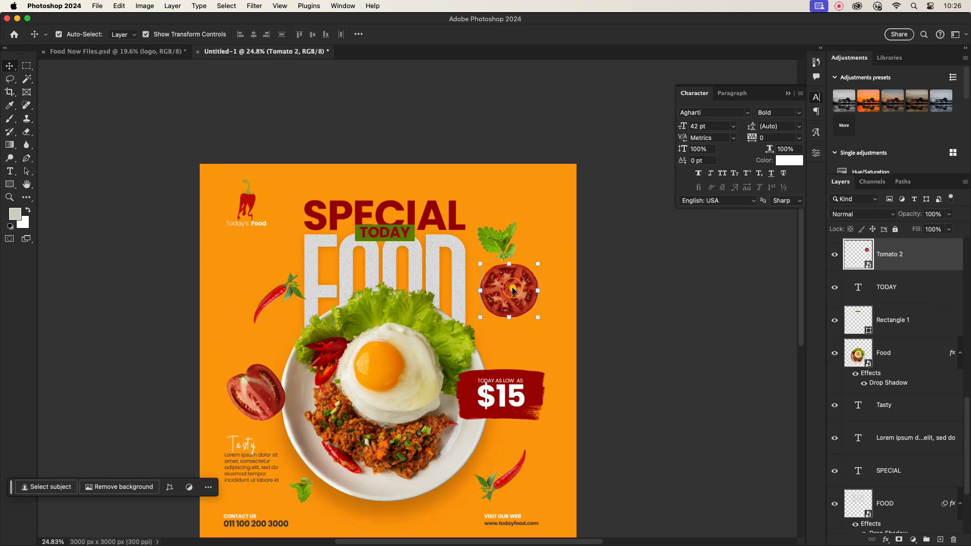
pyautogui.click(258, 381)
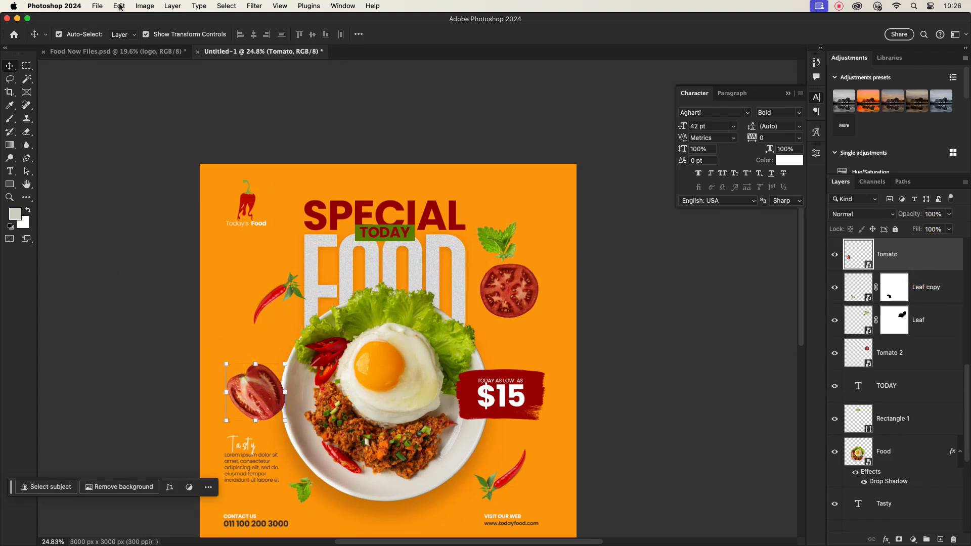
pyautogui.click(254, 6)
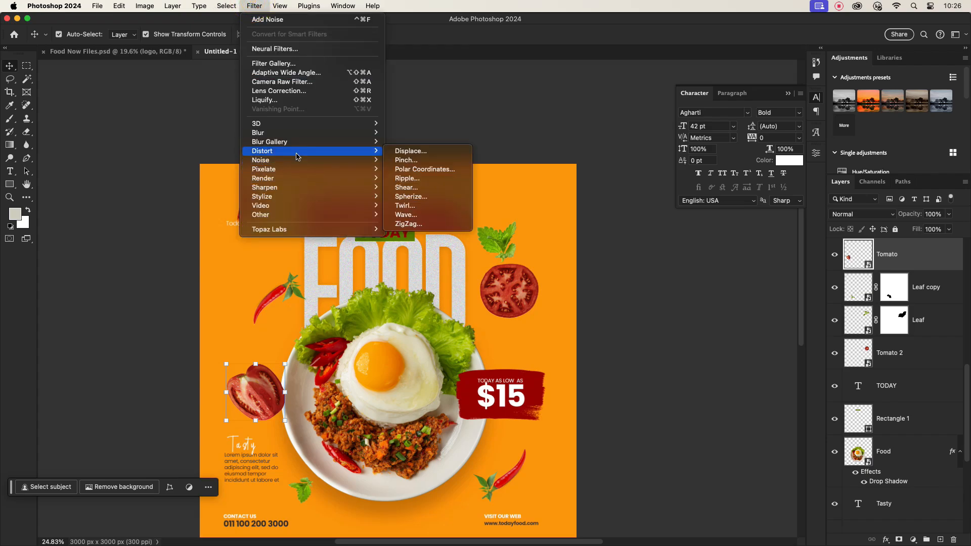
pyautogui.moveTo(305, 136)
pyautogui.click(404, 169)
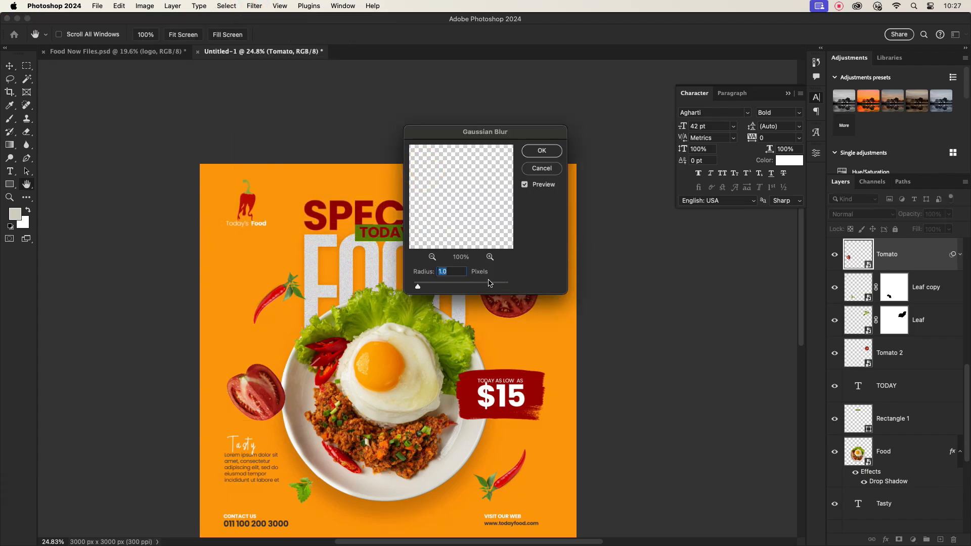
pyautogui.moveTo(418, 288); pyautogui.dragTo(454, 287)
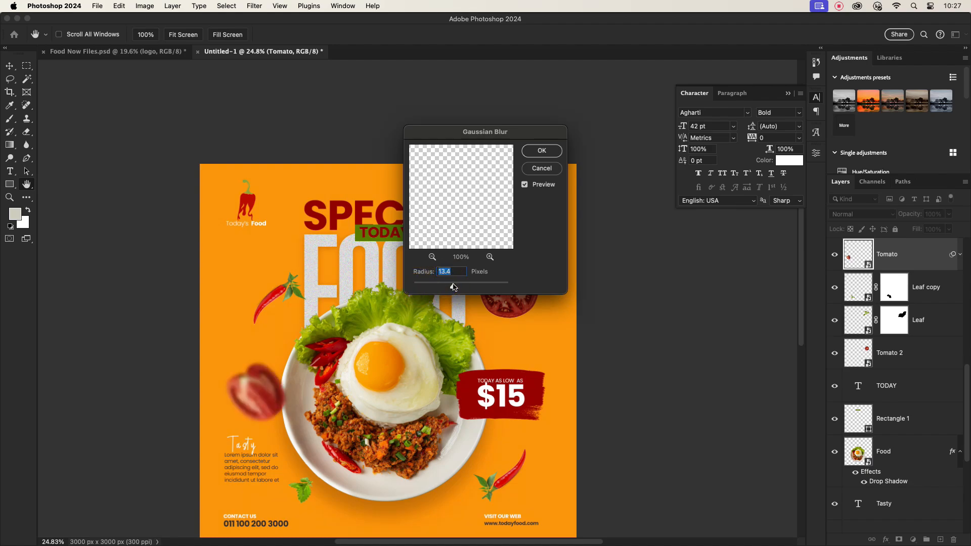
pyautogui.click(540, 151)
pyautogui.click(303, 460)
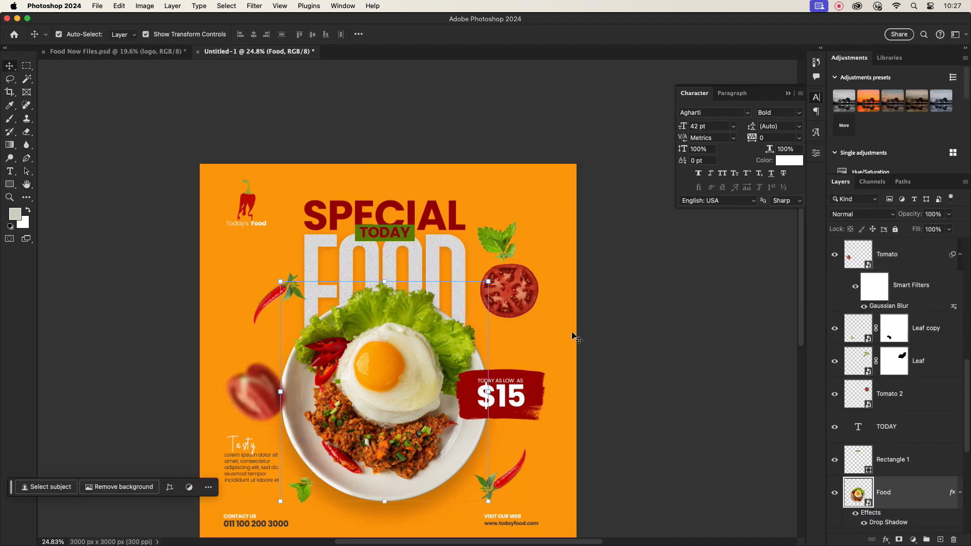
pyautogui.click(572, 333)
# Move the round tomato slice slightly down, and shift the mint leaf above it to the right, rotated by -9.24°.
pyautogui.click(514, 296)
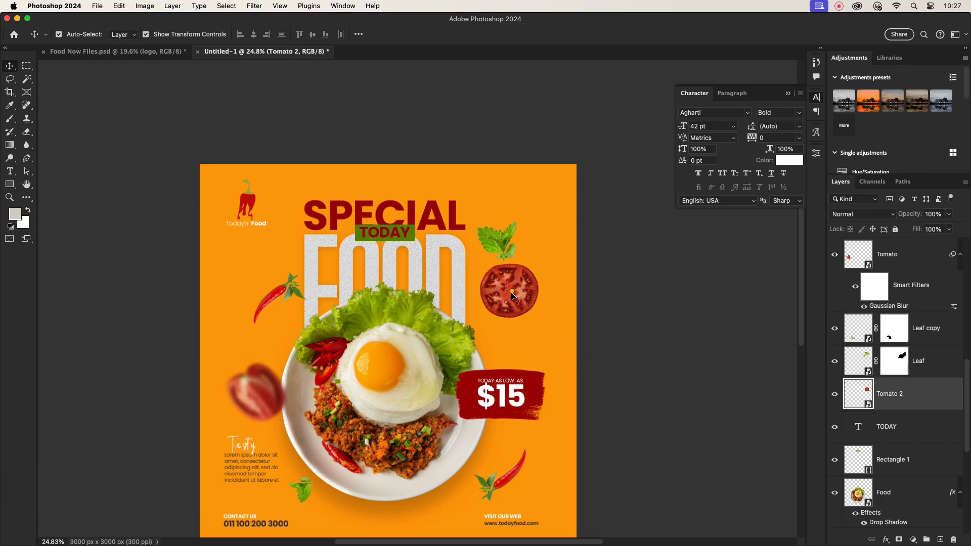
pyautogui.moveTo(513, 295); pyautogui.dragTo(509, 305)
pyautogui.click(503, 247)
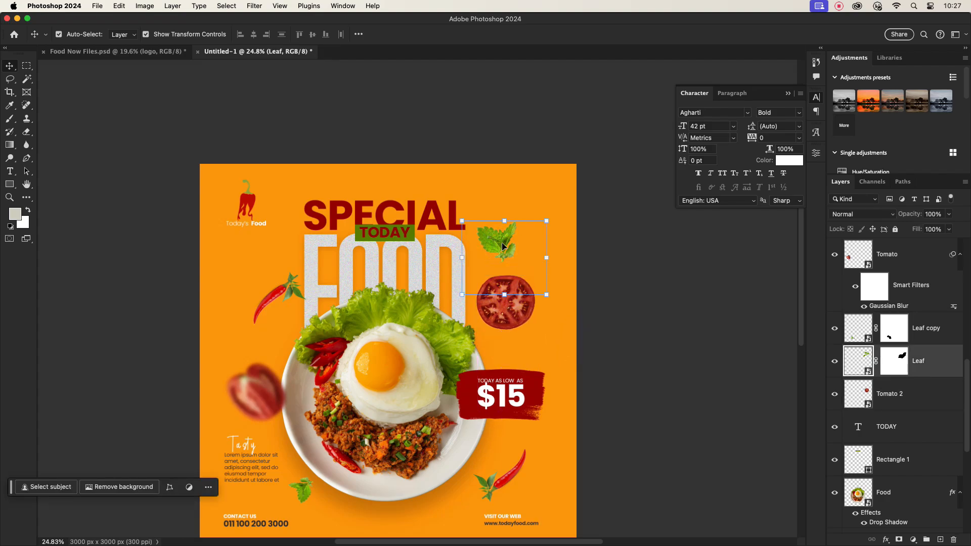
pyautogui.moveTo(502, 246); pyautogui.dragTo(506, 247)
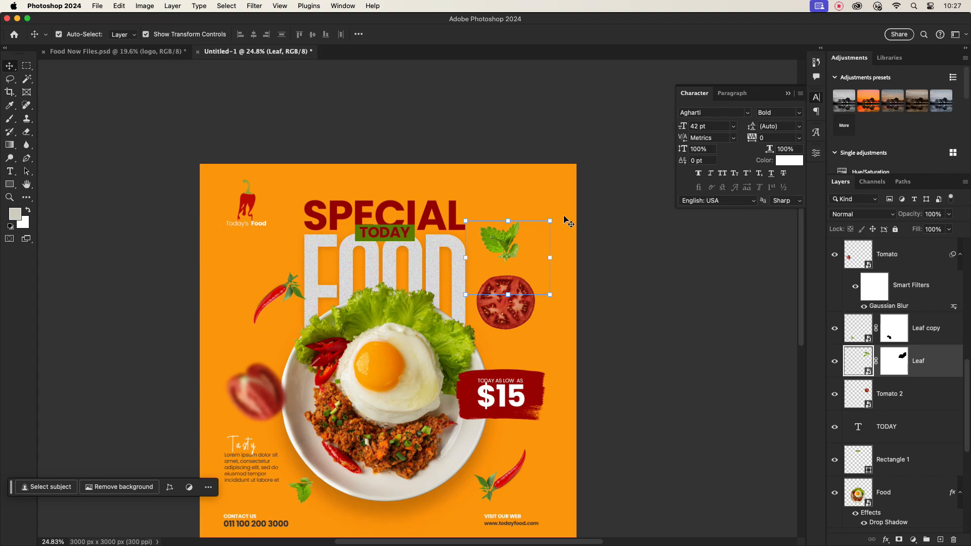
pyautogui.moveTo(556, 220); pyautogui.dragTo(553, 209)
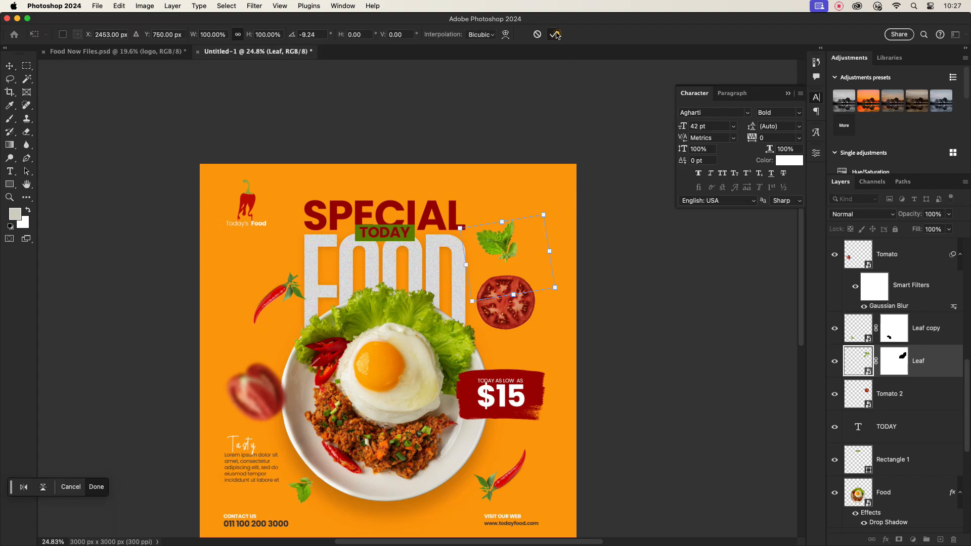
pyautogui.click(622, 310)
pyautogui.scroll(-3, 509, 405)
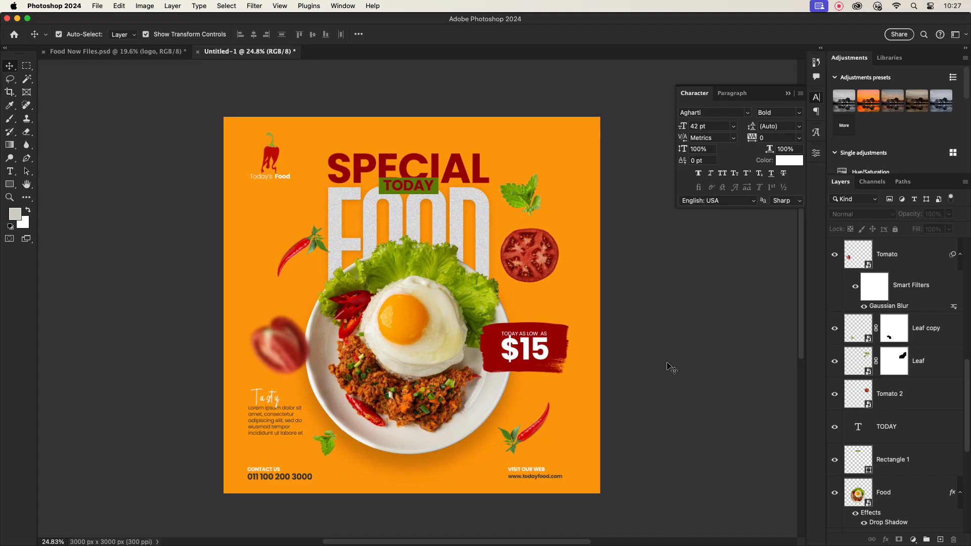
# Collapse the character settings, then group the layers from "Today's Food" down to "TODAY AS LOW AS" and name the group "Text".
pyautogui.click(787, 94)
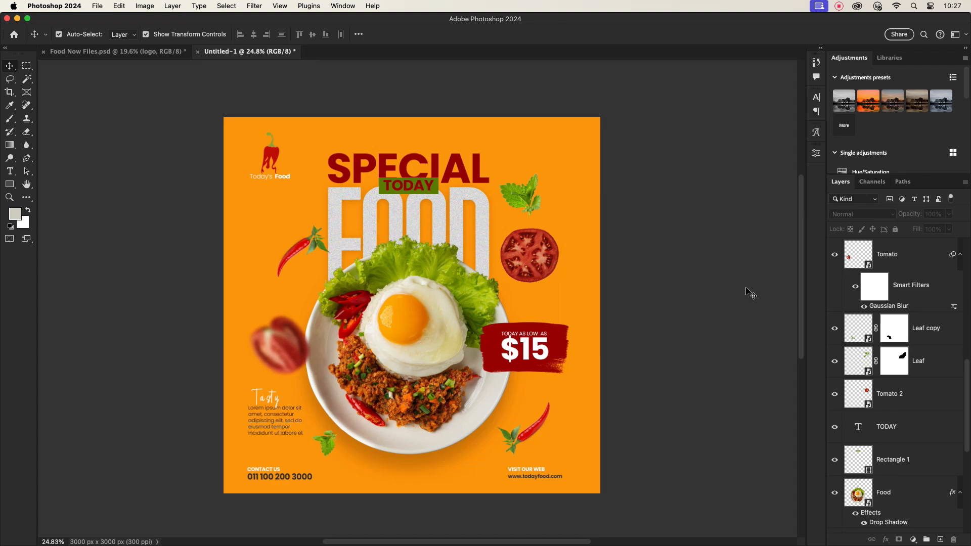
pyautogui.scroll(3, 460, 256)
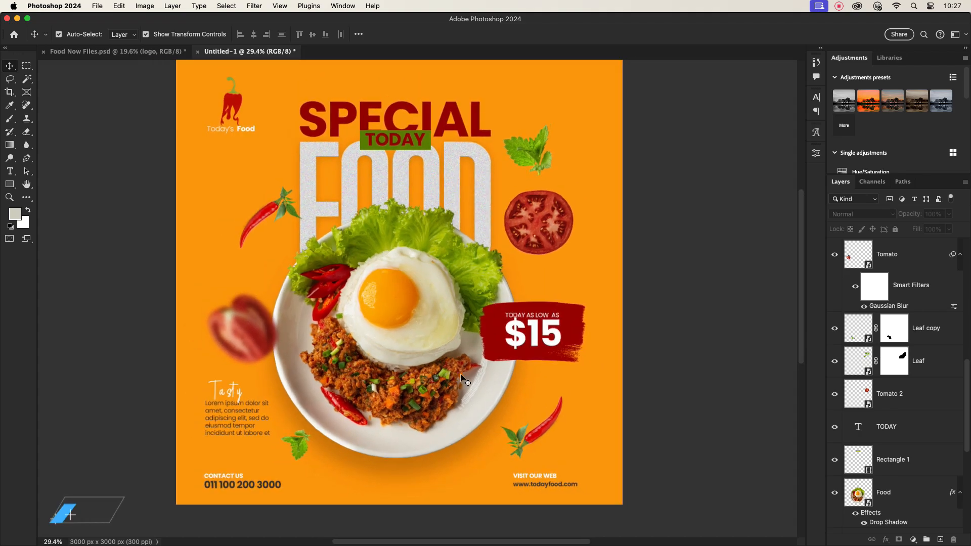
pyautogui.moveTo(457, 314); pyautogui.dragTo(462, 292)
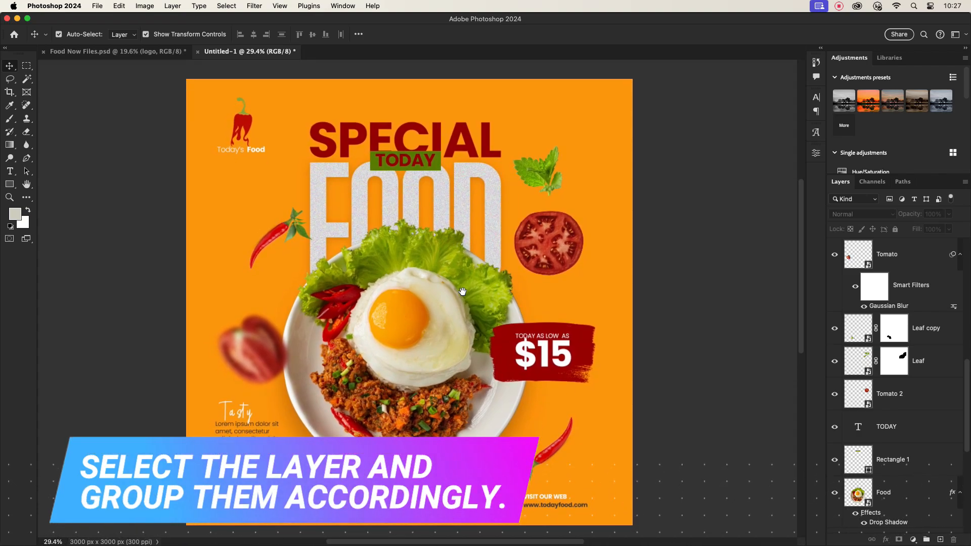
pyautogui.scroll(-5, 923, 385)
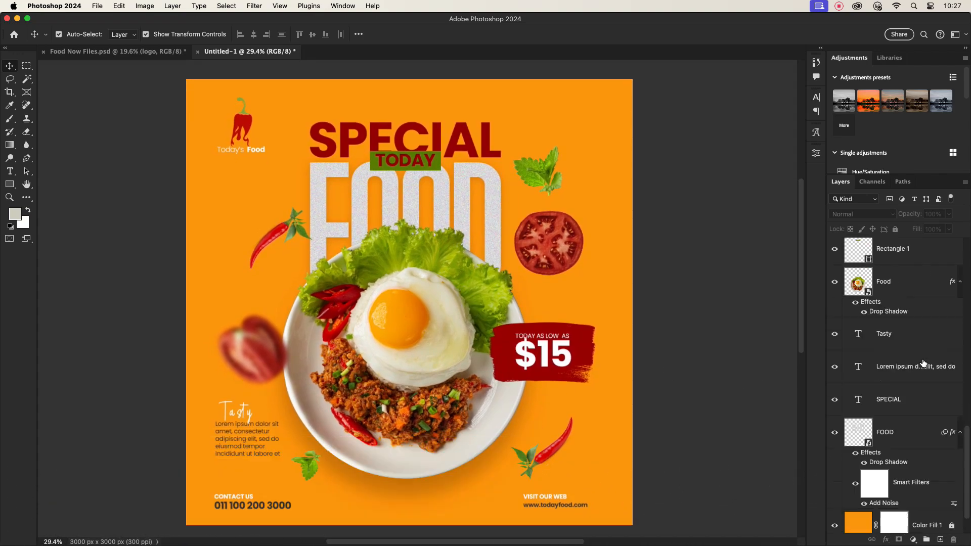
pyautogui.scroll(10, 909, 442)
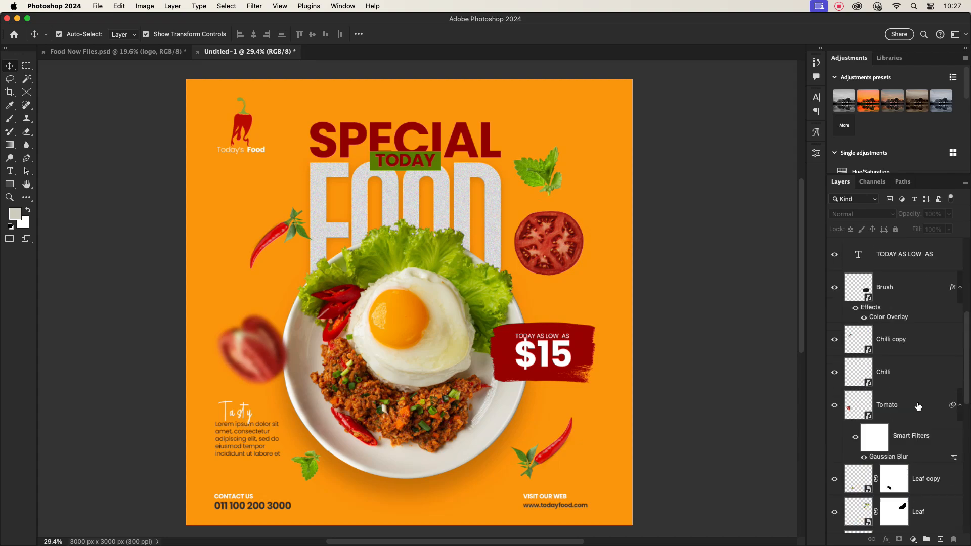
pyautogui.click(902, 491)
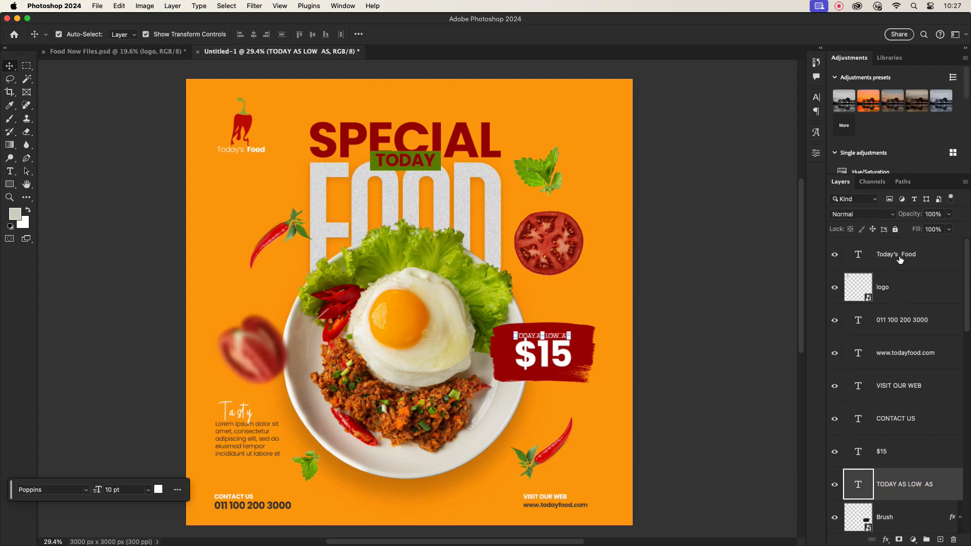
pyautogui.keyDown('shift'); pyautogui.click(900, 255); pyautogui.keyUp('shift')
pyautogui.click(926, 539)
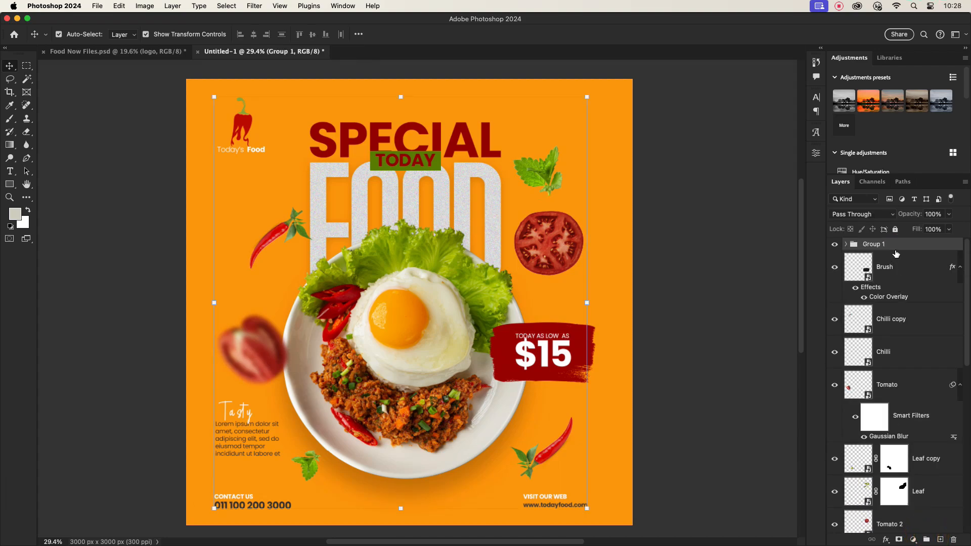
pyautogui.doubleClick(879, 245)
pyautogui.write('Text')
pyautogui.click(903, 280)
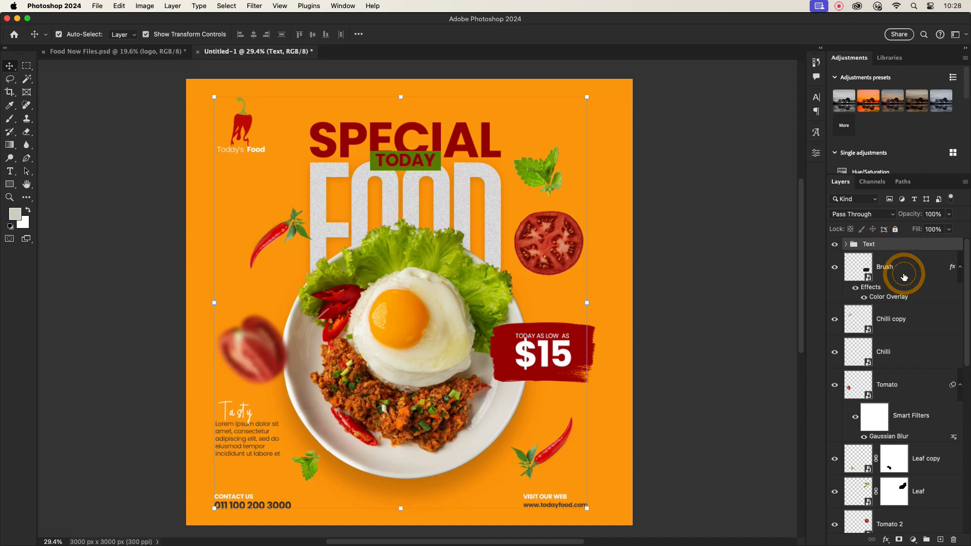
# Group the layers from "Brush" down to "FOOD", name the group "Element", and clear the layer selection.
pyautogui.scroll(-10, 928, 435)
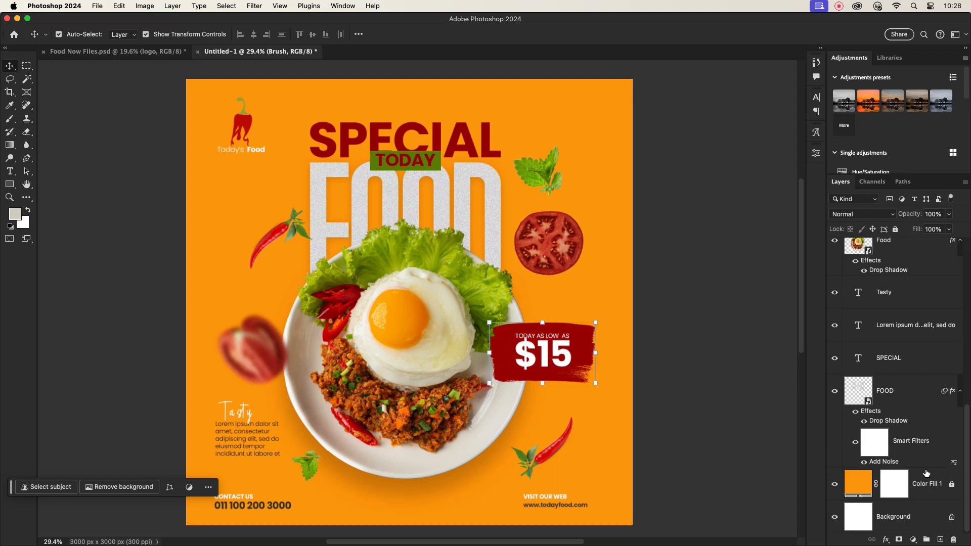
pyautogui.keyDown('shift'); pyautogui.click(921, 450); pyautogui.keyUp('shift')
pyautogui.click(927, 539)
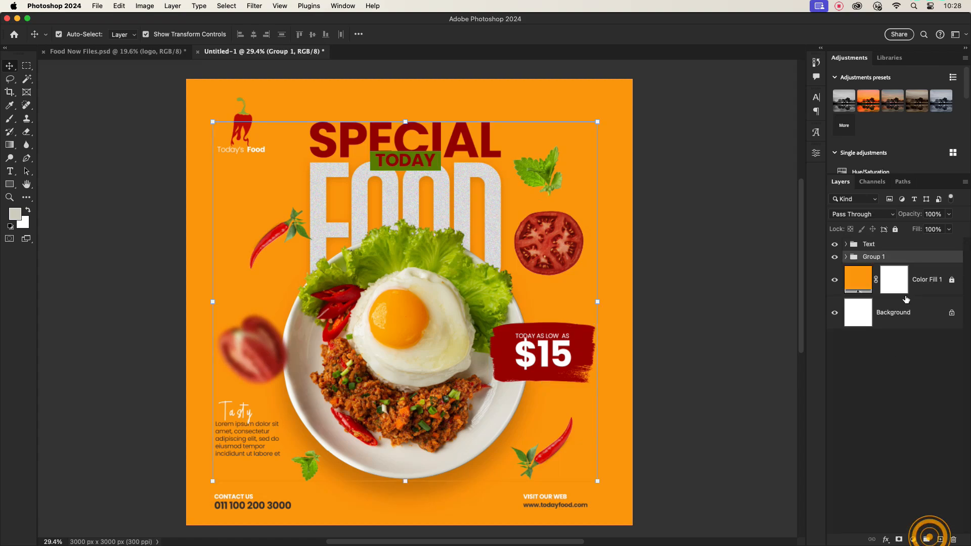
pyautogui.doubleClick(877, 256)
pyautogui.write('Element')
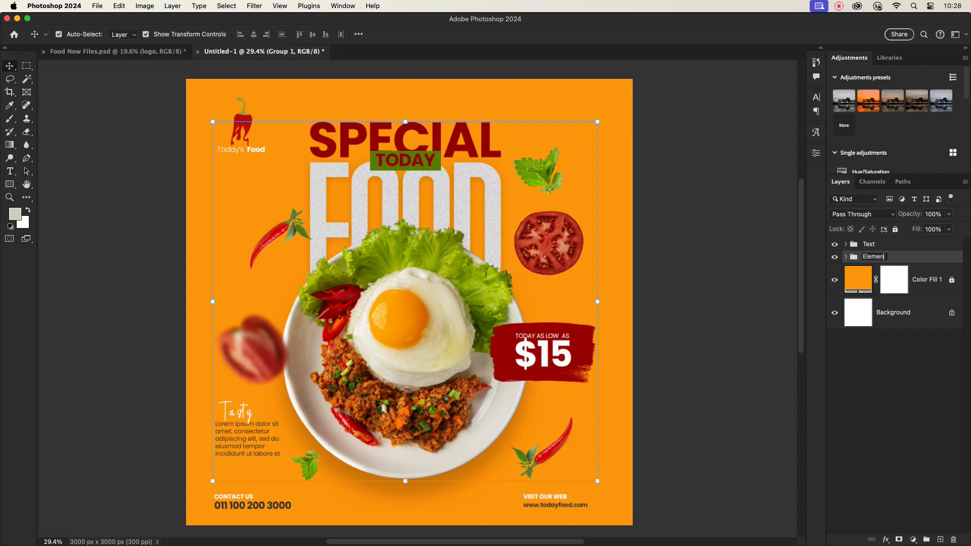
pyautogui.click(893, 394)
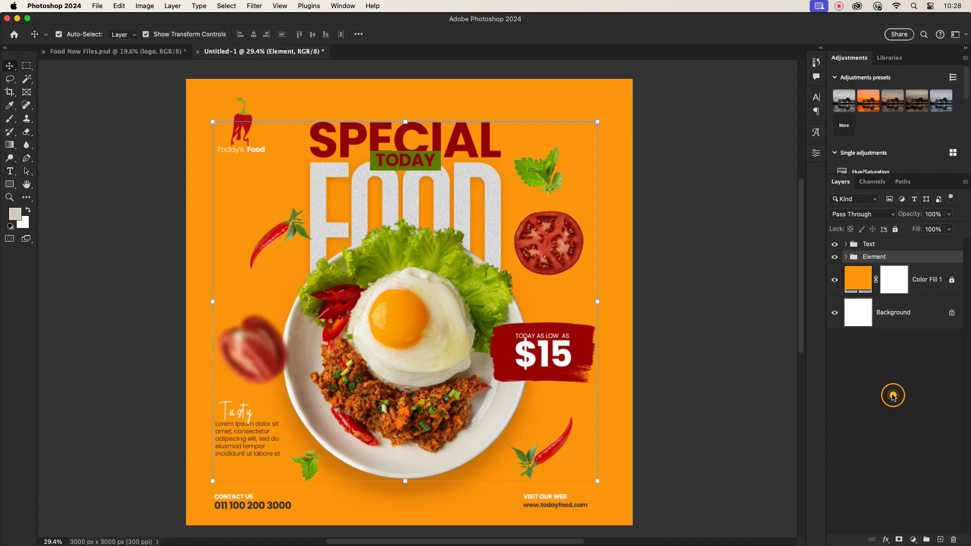
pyautogui.click(681, 395)
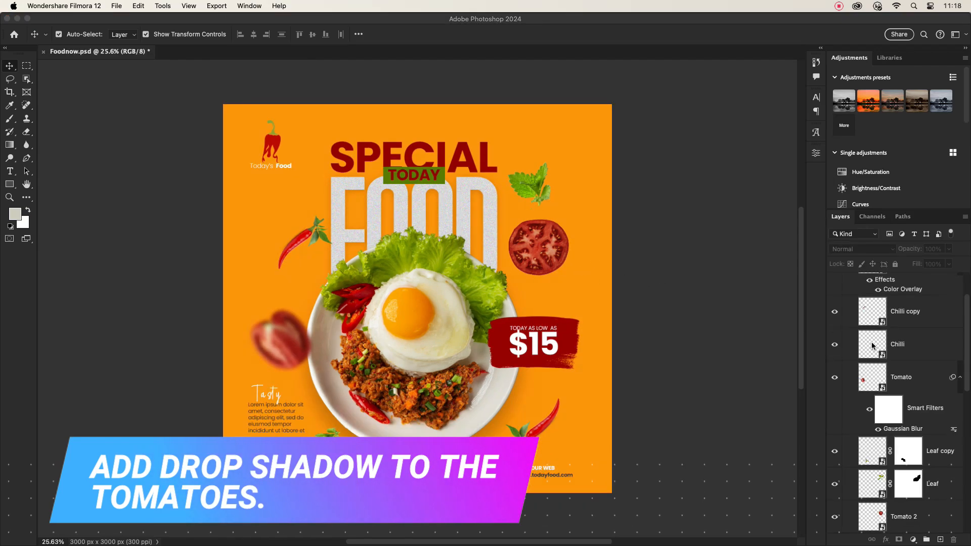
# Add a Multiply drop shadow to the round tomato slice with 61 px distance and 128 px size.
pyautogui.click(539, 263)
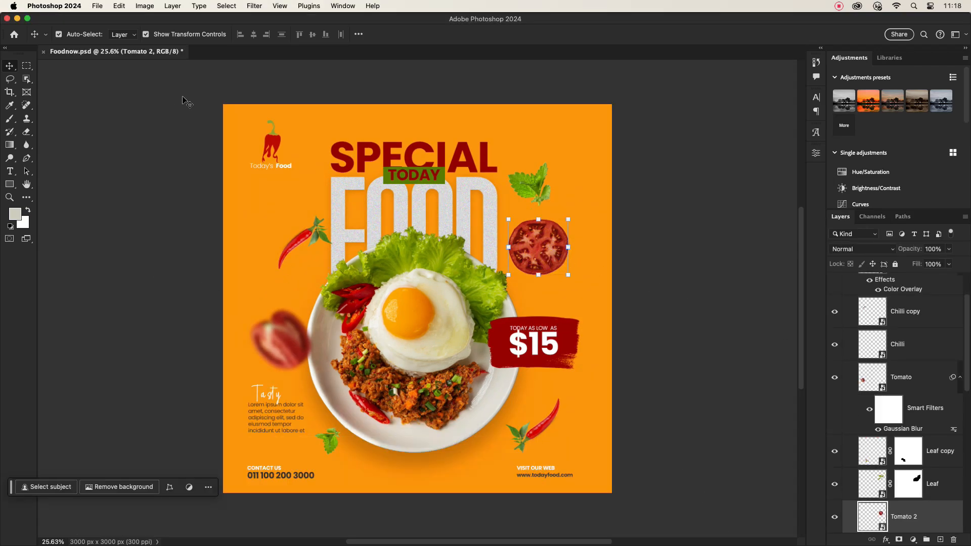
pyautogui.click(254, 6)
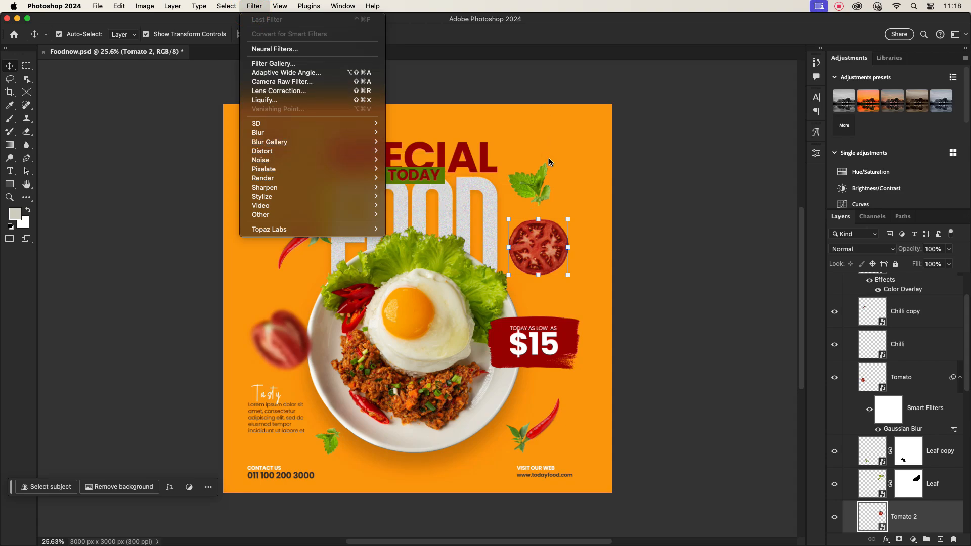
pyautogui.click(936, 496)
pyautogui.doubleClick(938, 516)
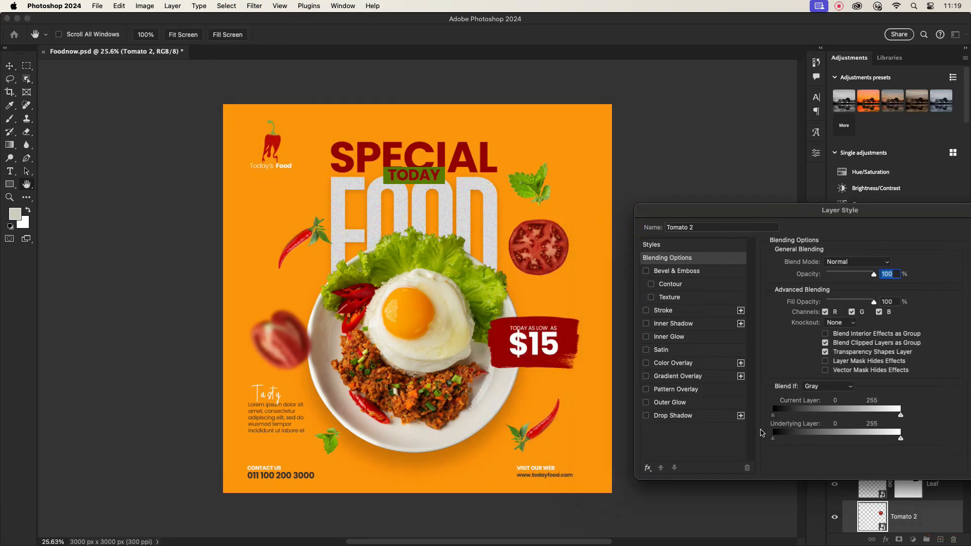
pyautogui.click(673, 416)
pyautogui.moveTo(836, 333); pyautogui.dragTo(817, 310)
pyautogui.moveTo(817, 332); pyautogui.dragTo(837, 332)
pyautogui.moveTo(548, 248); pyautogui.dragTo(547, 255)
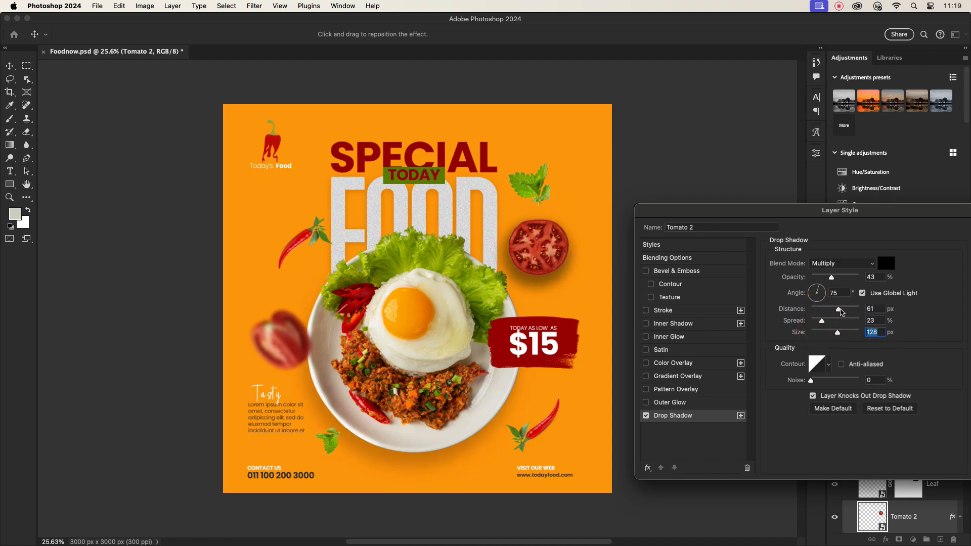
# Refine the round tomato slice's drop shadow to 30% opacity, 107° angle, 74 px distance and 101 px size, and apply it.
pyautogui.moveTo(820, 289); pyautogui.dragTo(818, 302)
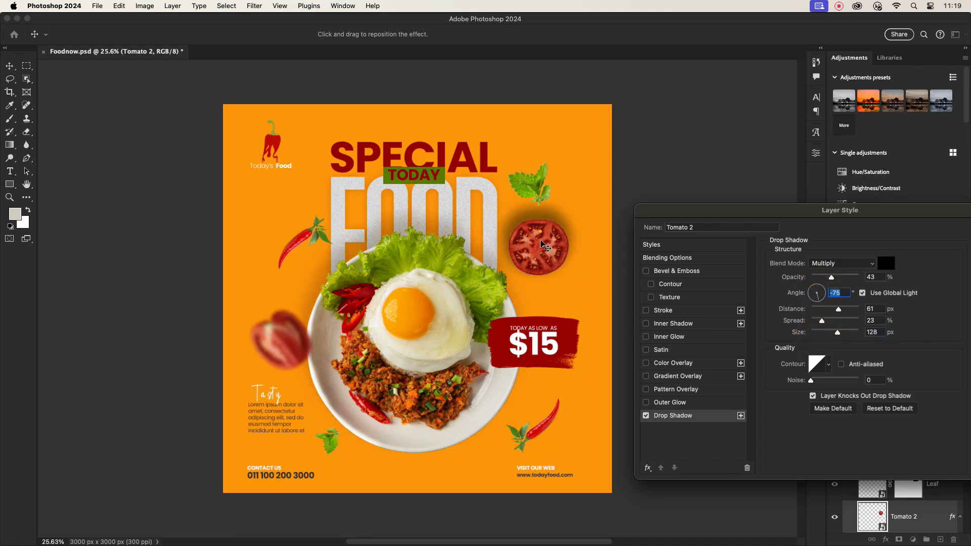
pyautogui.moveTo(542, 244); pyautogui.dragTo(545, 264)
pyautogui.click(833, 334)
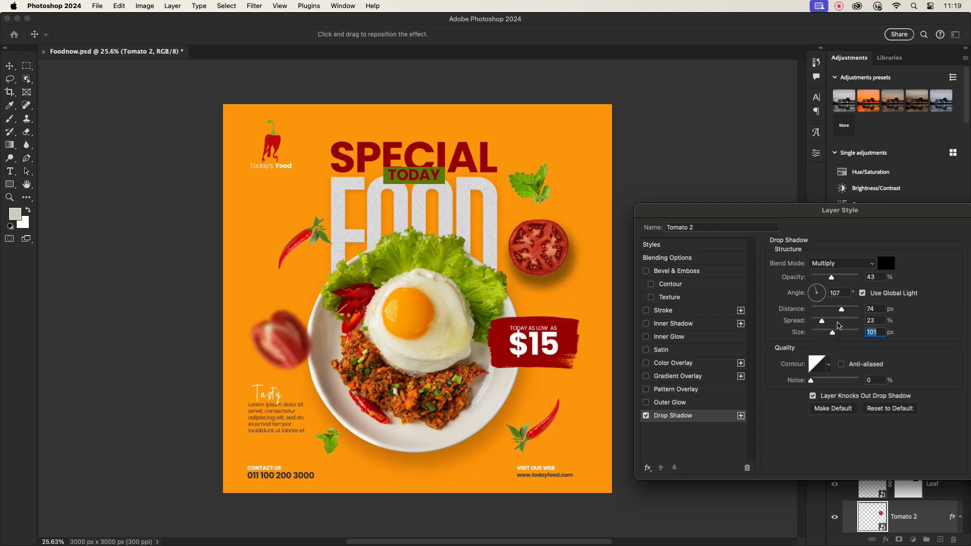
pyautogui.moveTo(831, 275); pyautogui.dragTo(825, 277)
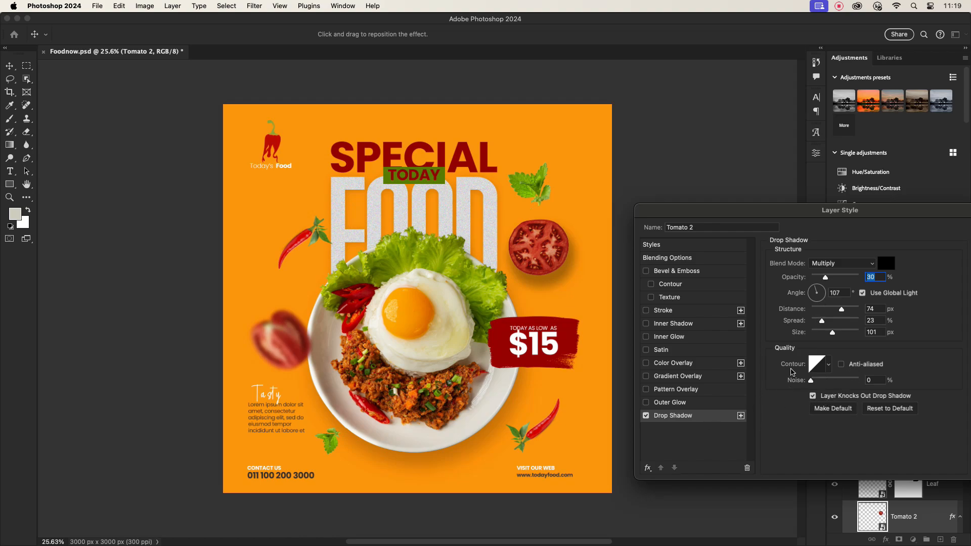
pyautogui.moveTo(867, 217); pyautogui.dragTo(752, 214)
pyautogui.click(894, 227)
# Add a Multiply drop shadow to the blurred tomato half with 17% opacity, 74 px distance and 101 px size, then deselect the layer.
pyautogui.click(928, 385)
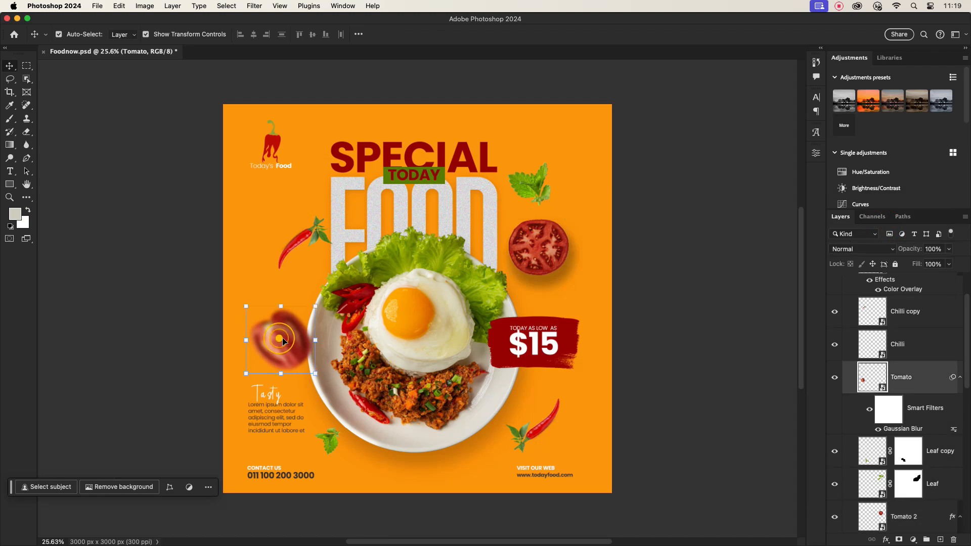
pyautogui.doubleClick(928, 384)
pyautogui.click(552, 415)
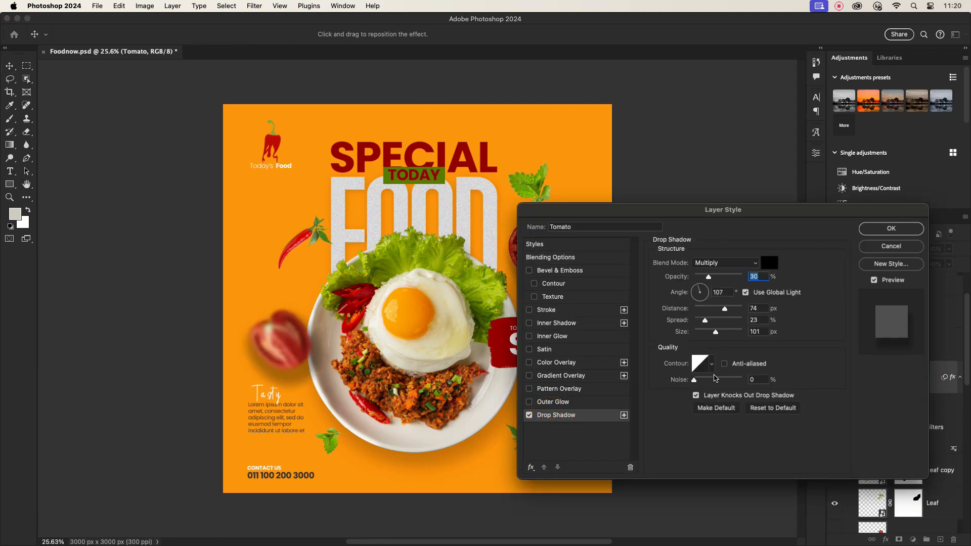
pyautogui.moveTo(709, 276); pyautogui.dragTo(702, 276)
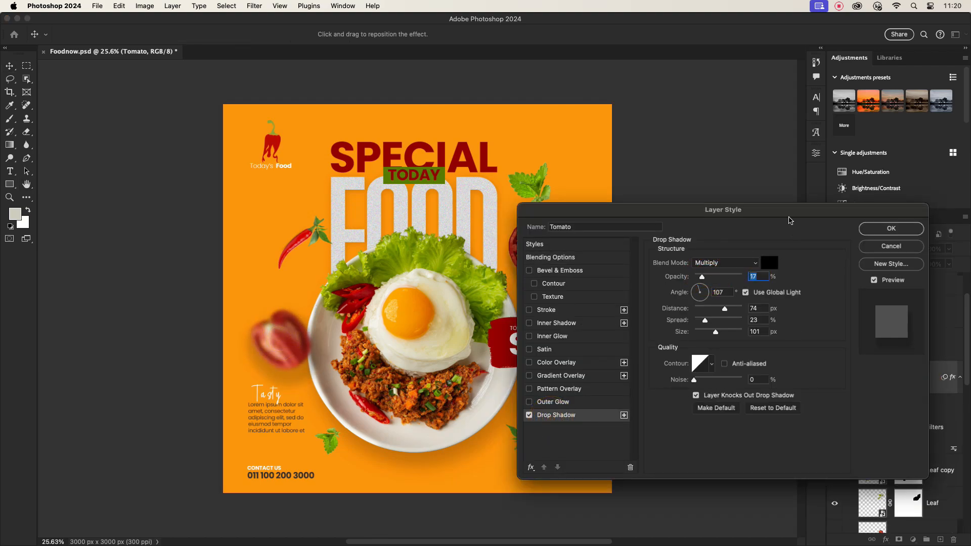
pyautogui.moveTo(772, 209); pyautogui.dragTo(796, 208)
pyautogui.click(919, 230)
pyautogui.click(679, 306)
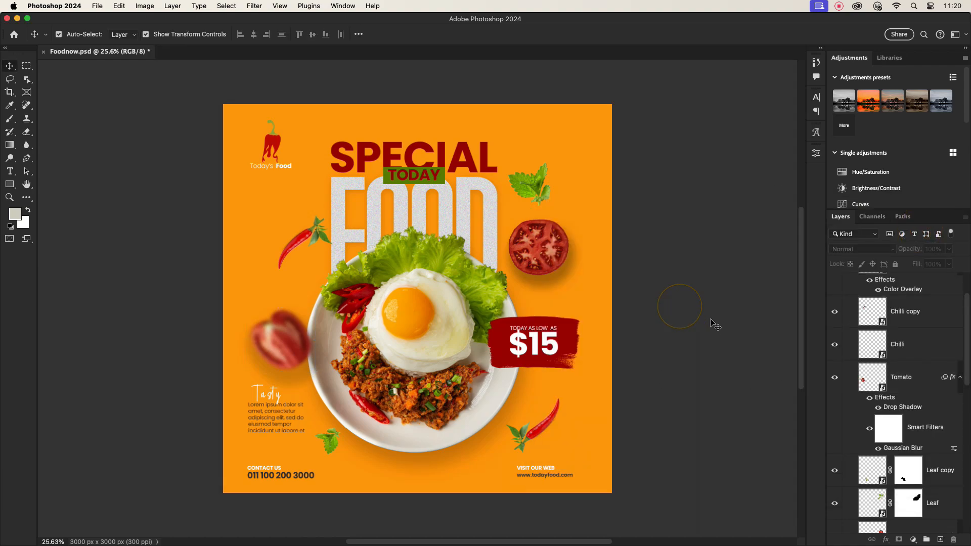